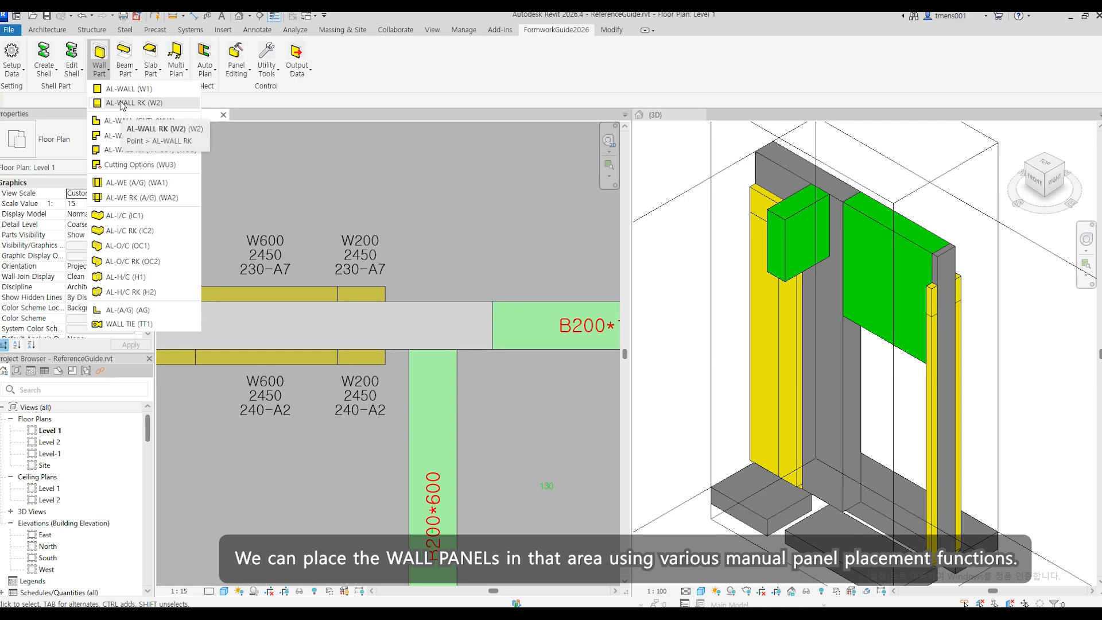
Step: Place an AL-WALL RK (W2) panel 450 wide on the wall's upper face, from the W200 panel to the wall end, using zone A7(170)
{"action": "left_click", "coordinate": [121, 104]}
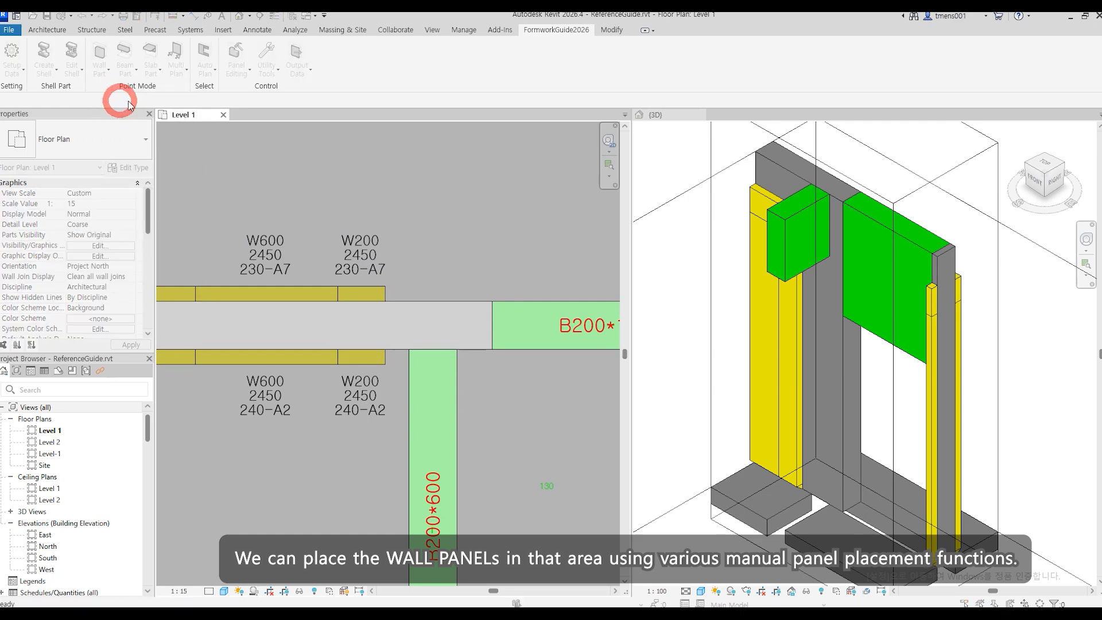
{"action": "left_click", "coordinate": [389, 300]}
{"action": "left_click", "coordinate": [492, 302]}
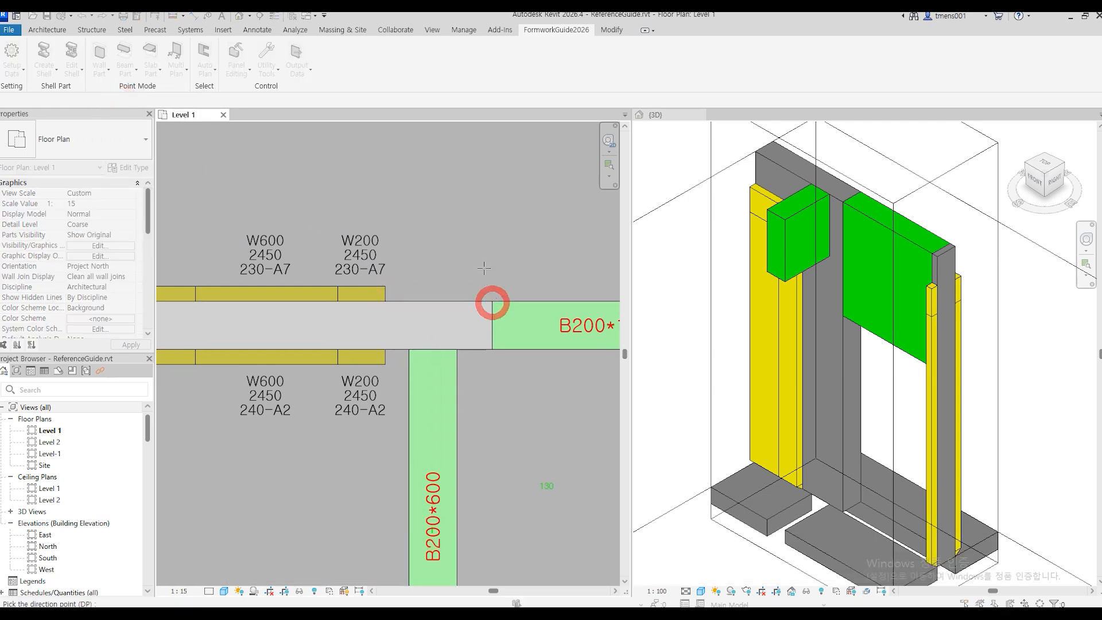
{"action": "left_click", "coordinate": [477, 243]}
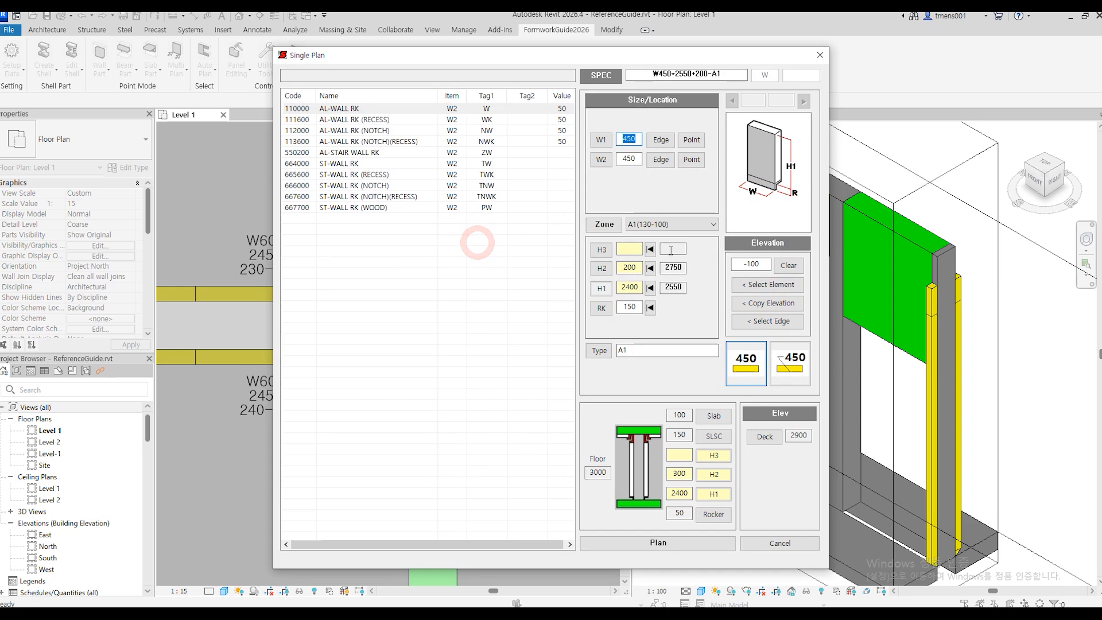
{"action": "left_click", "coordinate": [662, 229]}
{"action": "left_click", "coordinate": [649, 287]}
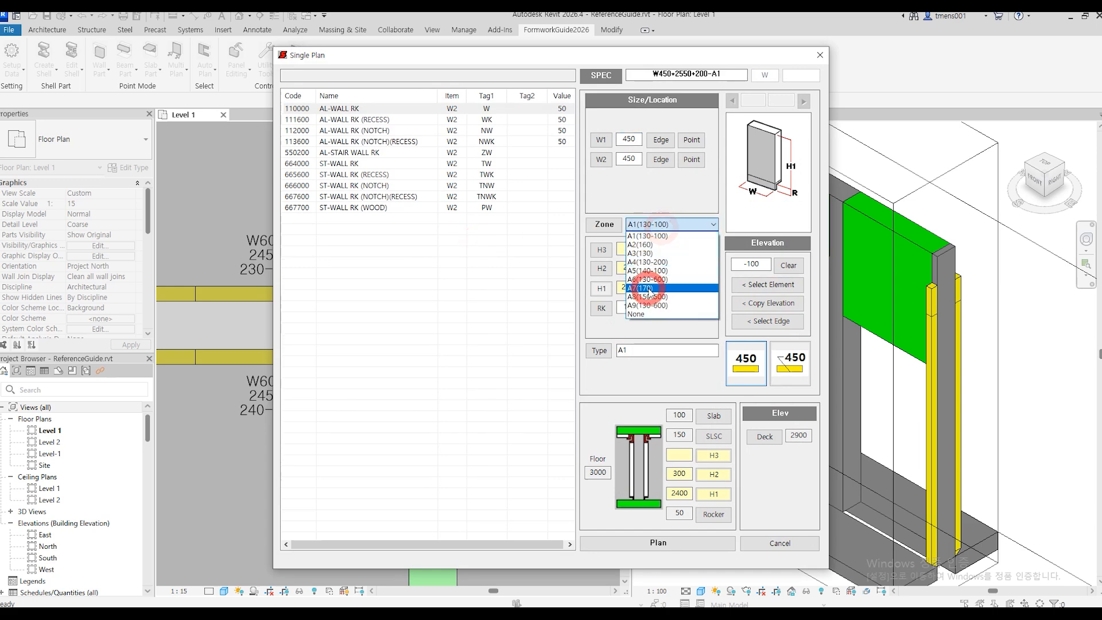
{"action": "left_click", "coordinate": [655, 544]}
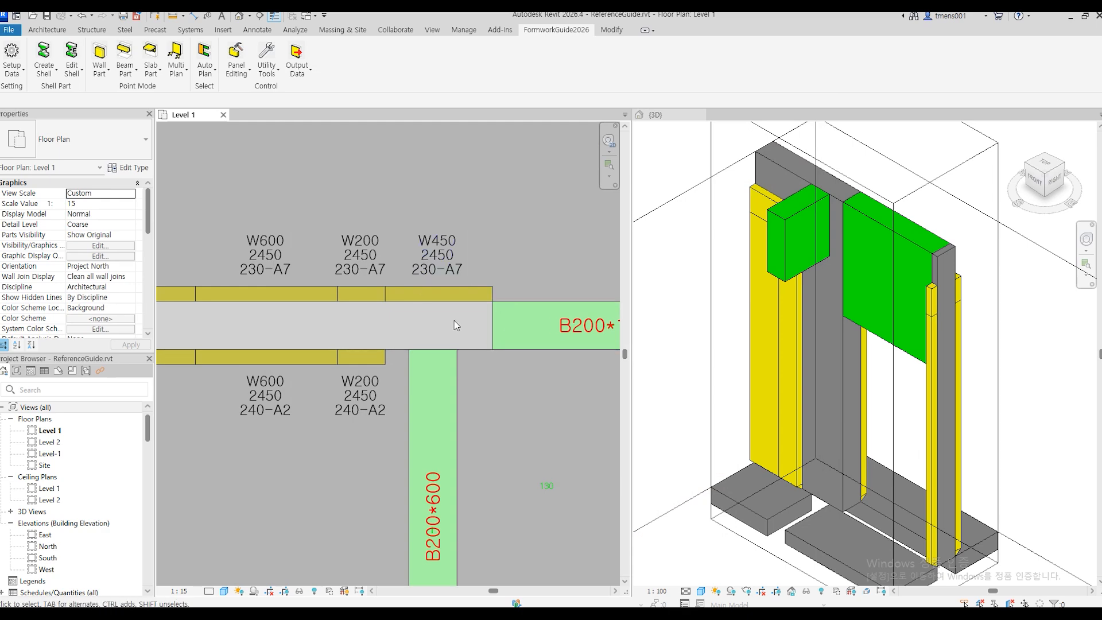
Step: Examine the new W450 panel from both sides of the wall in the 3D view
{"action": "left_click", "coordinate": [1038, 350]}
{"action": "middle_click_drag", "start_coordinate": [1038, 349], "coordinate": [822, 415], "text": "shift"}
{"action": "left_click", "coordinate": [878, 379]}
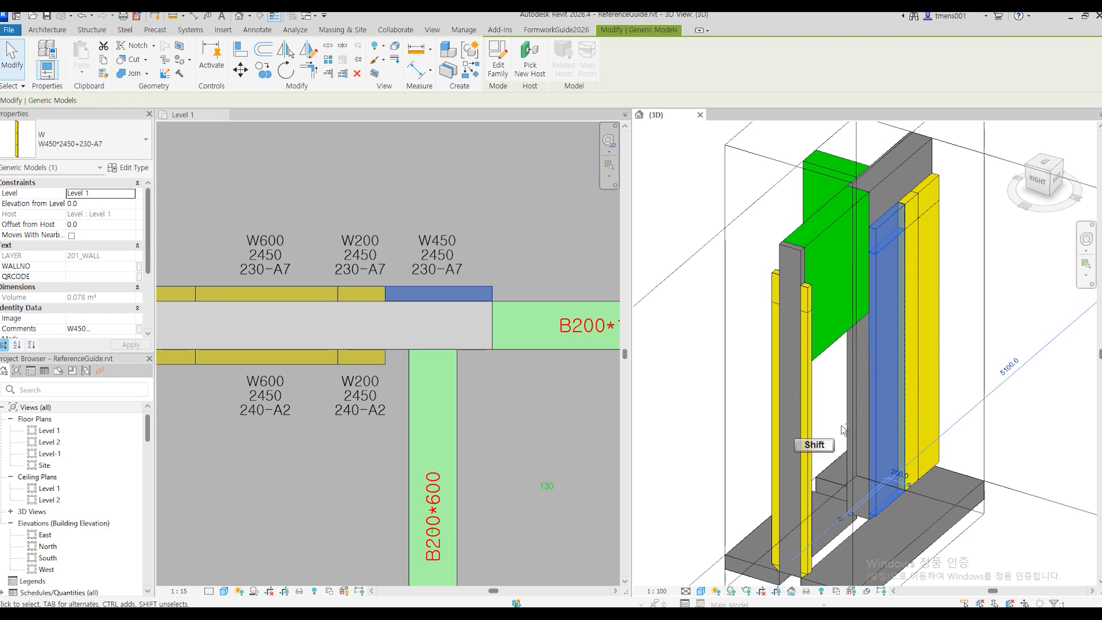
{"action": "middle_click_drag", "start_coordinate": [842, 429], "coordinate": [971, 463], "text": "shift"}
{"action": "left_click", "coordinate": [537, 417]}
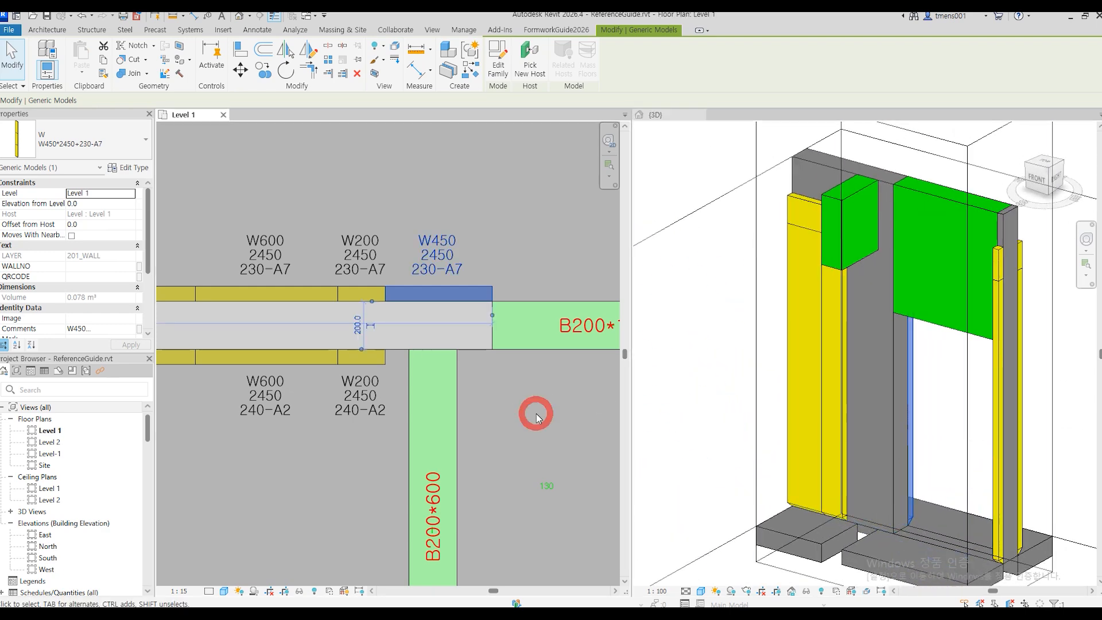
{"action": "left_click", "coordinate": [517, 415]}
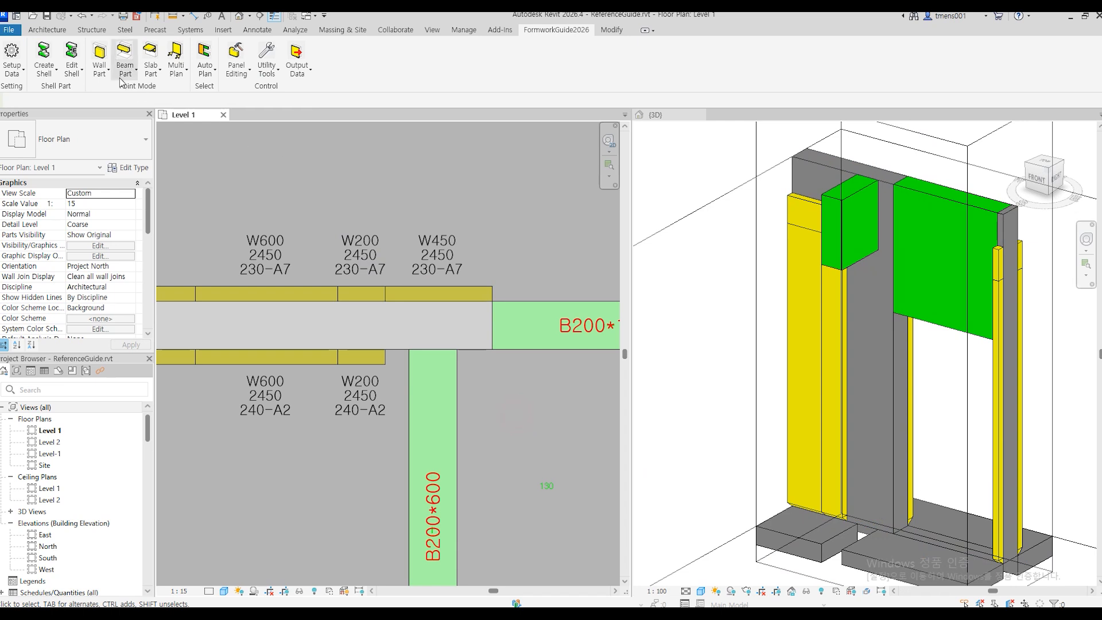
Step: Define an AL-WALL RK (W2) panel on the wall's lower face from the W200 panel to the wall end, with its type cleared
{"action": "left_click", "coordinate": [100, 60]}
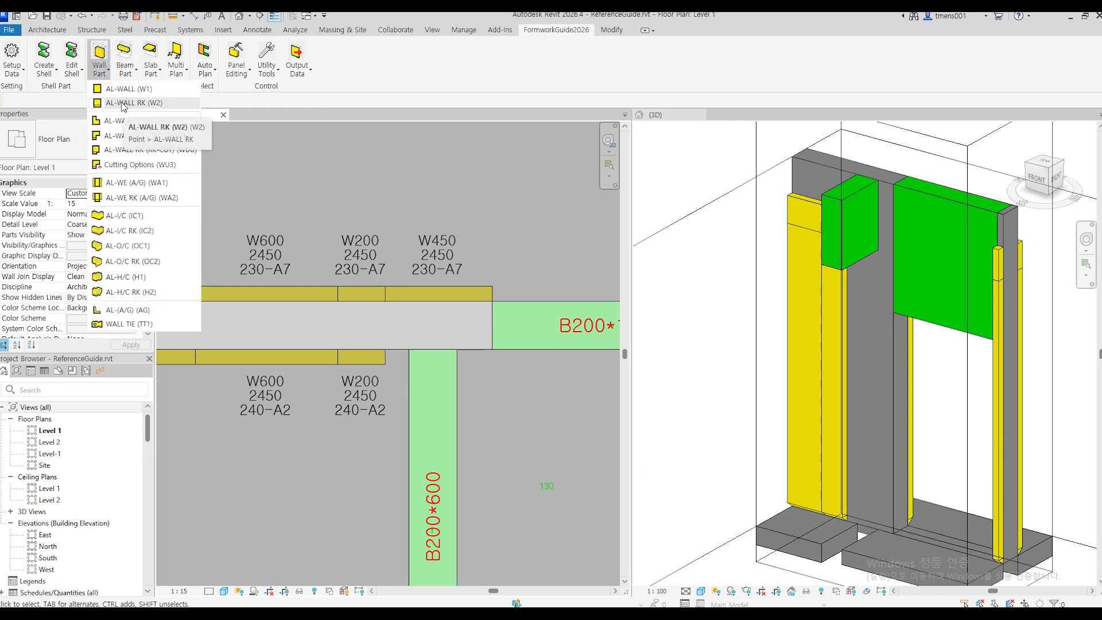
{"action": "left_click", "coordinate": [123, 104]}
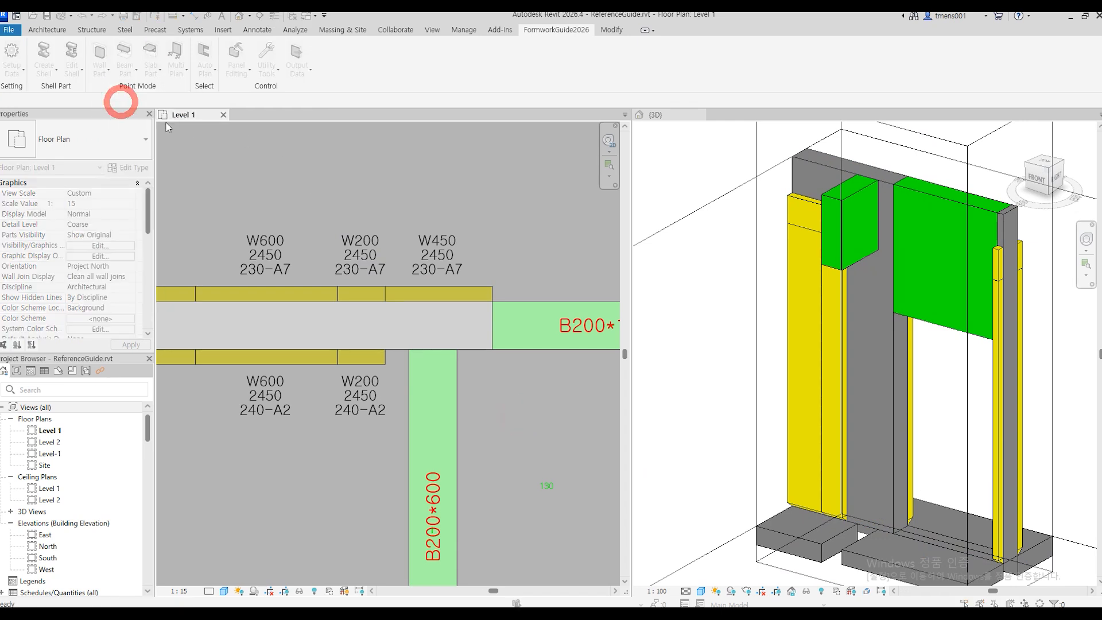
{"action": "left_click", "coordinate": [385, 348]}
{"action": "left_click", "coordinate": [493, 349]}
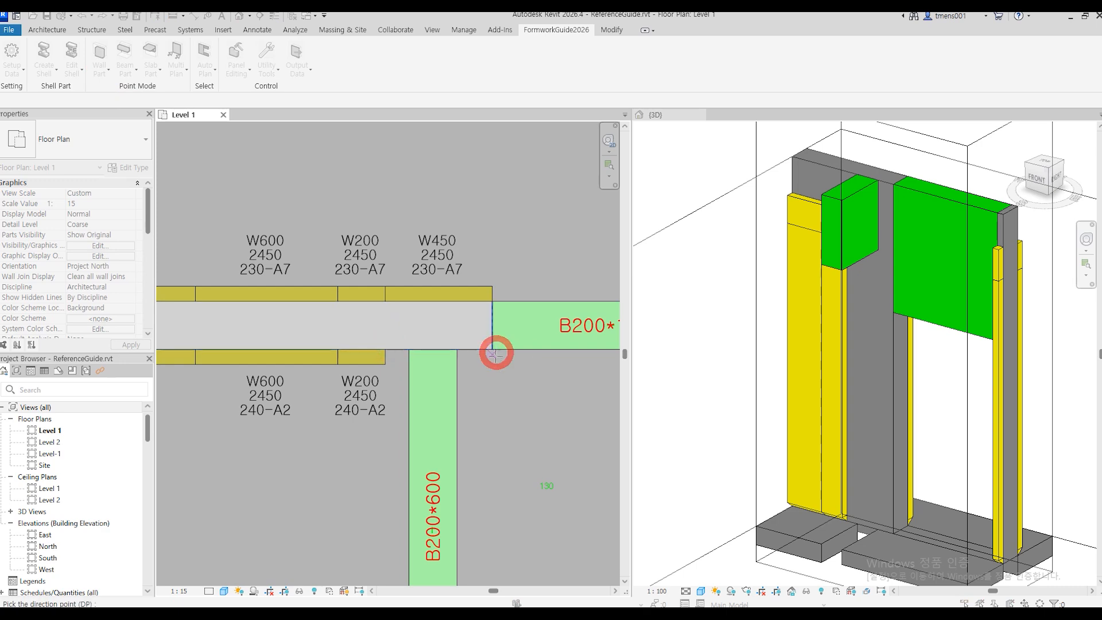
{"action": "left_click", "coordinate": [503, 410]}
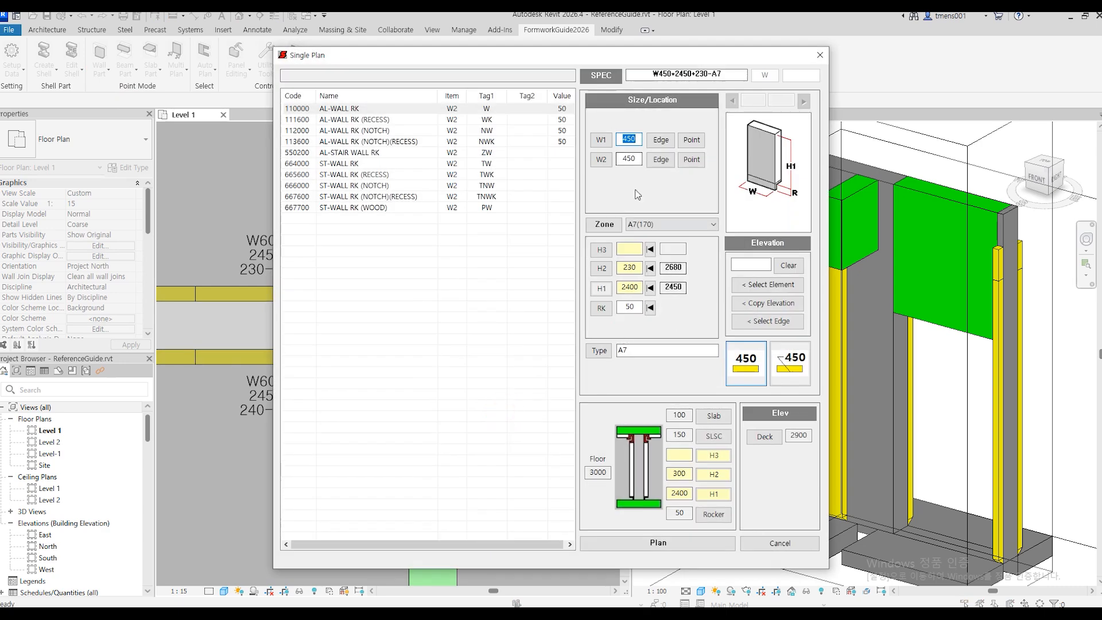
{"action": "left_click", "coordinate": [600, 352]}
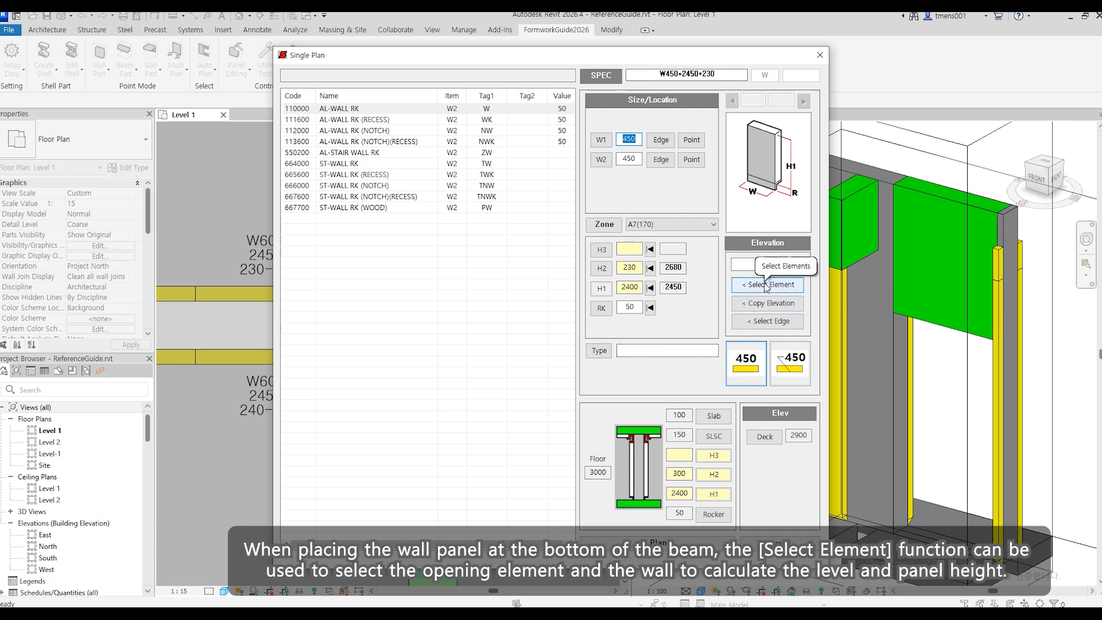
Step: Calculate the panel height from the B200*600 beam and the wall with Select Element, and place the panel as W450*2250
{"action": "left_click", "coordinate": [765, 285]}
{"action": "left_click", "coordinate": [440, 341]}
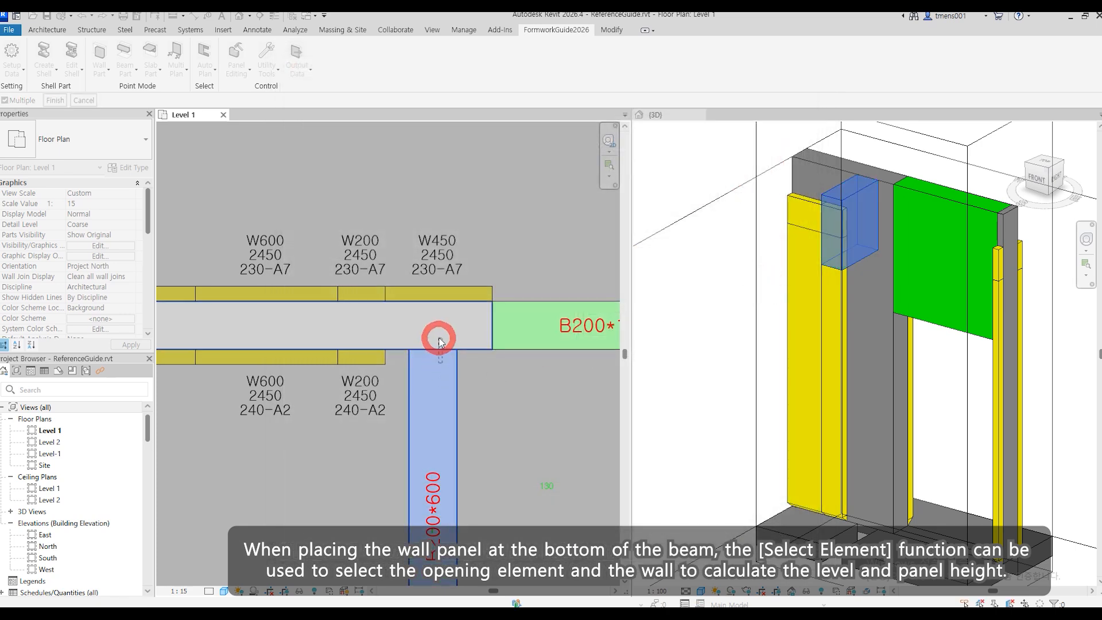
{"action": "left_click", "coordinate": [440, 341]}
{"action": "left_click", "coordinate": [55, 101]}
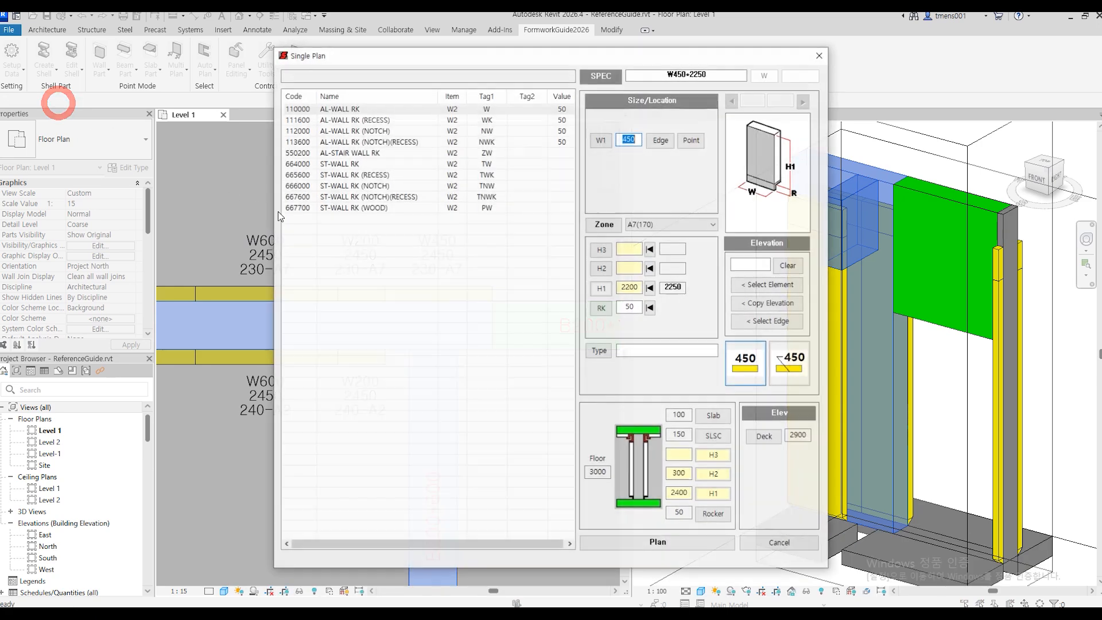
{"action": "left_click", "coordinate": [630, 542]}
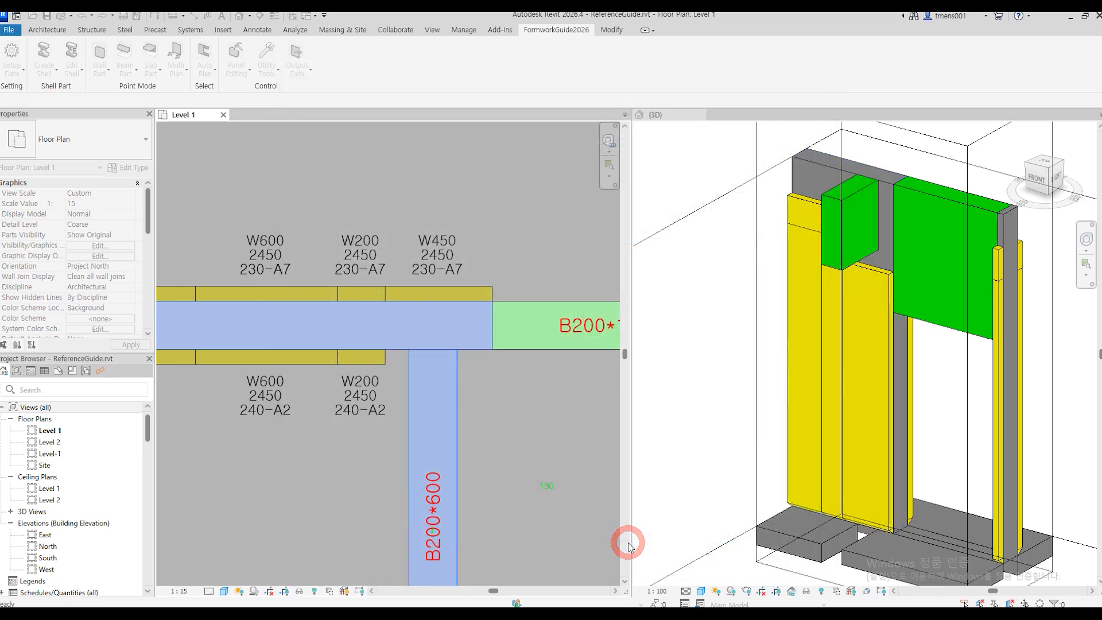
{"action": "left_click", "coordinate": [497, 424]}
Step: Examine in 3D how the W450*2250 panel fits beneath the B200*600 beam
{"action": "scroll", "coordinate": [497, 423], "scroll_direction": "up", "scroll_amount": 1}
{"action": "left_click", "coordinate": [964, 425]}
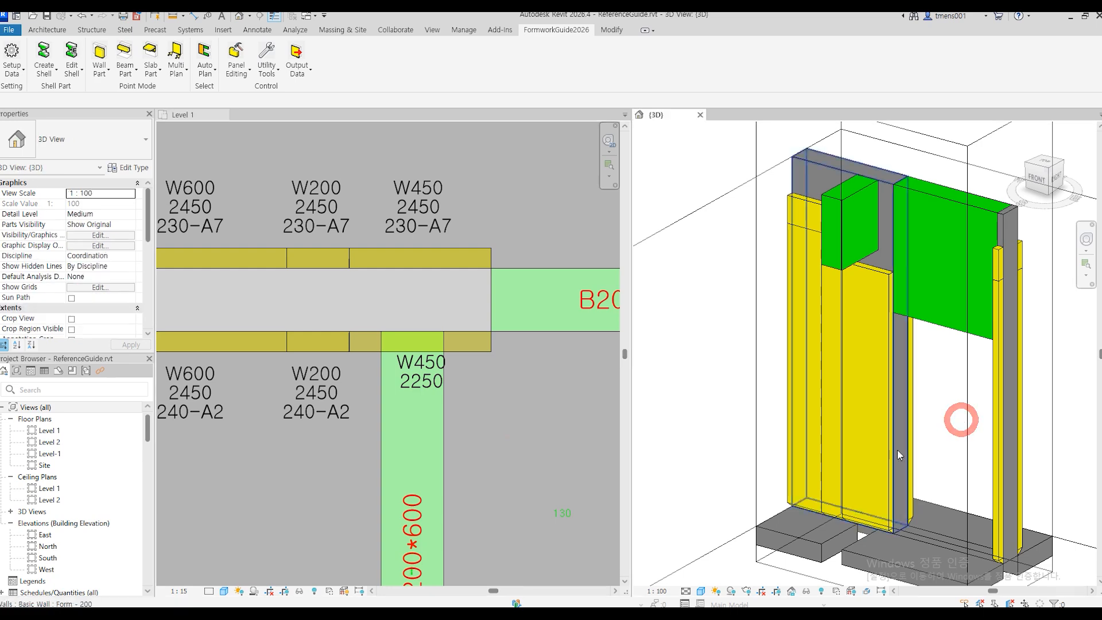
{"action": "middle_click_drag", "start_coordinate": [896, 373], "coordinate": [900, 402], "text": "shift"}
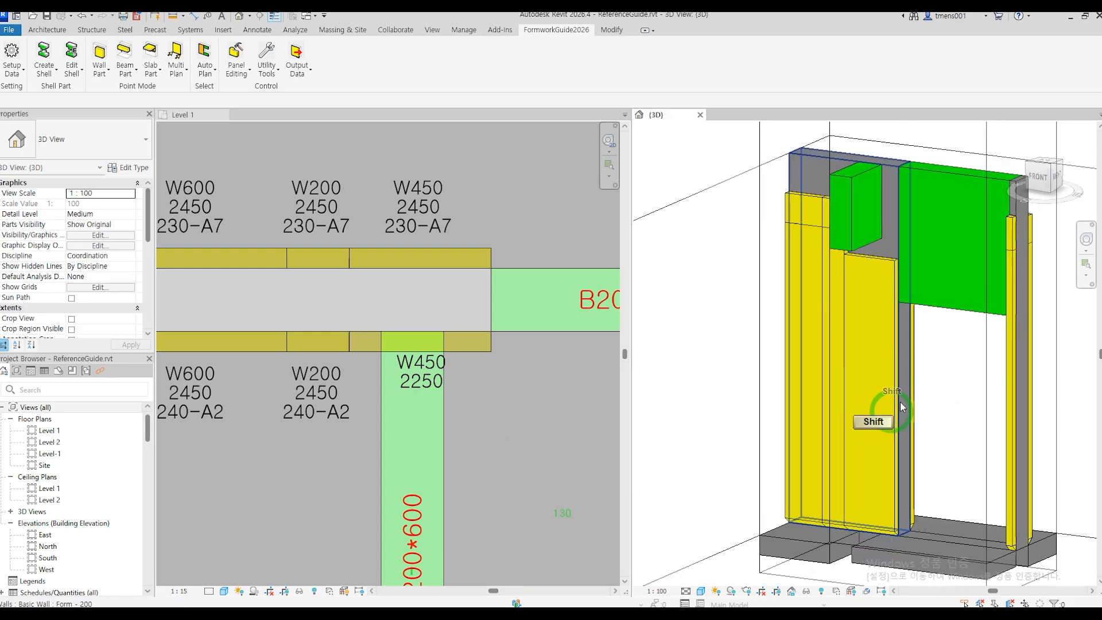
{"action": "left_click", "coordinate": [894, 385]}
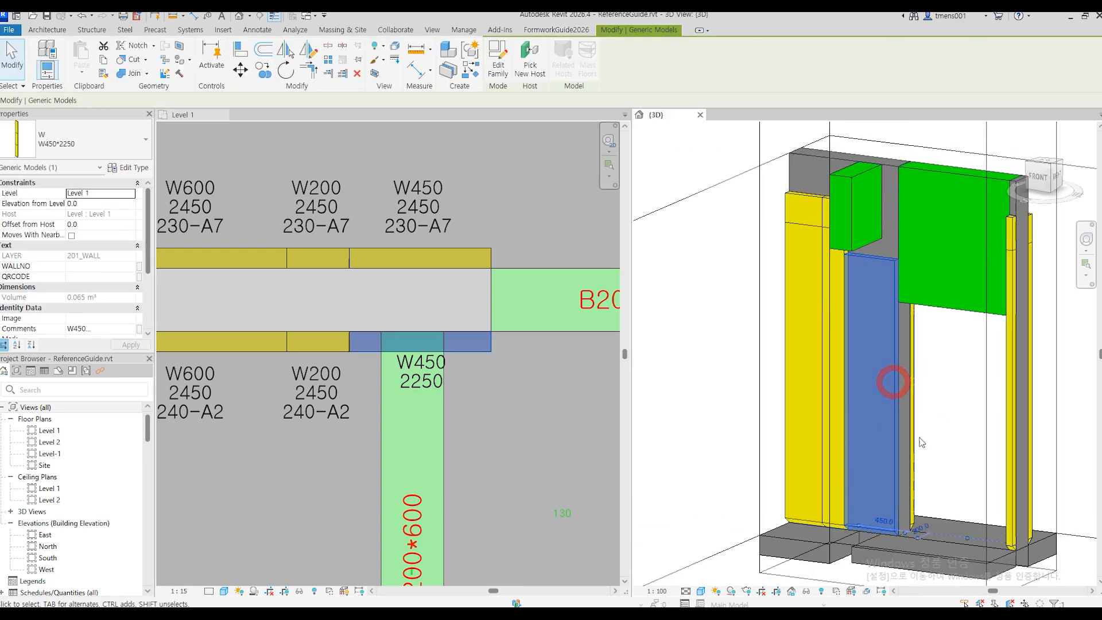
{"action": "left_click", "coordinate": [954, 428]}
{"action": "middle_click_drag", "start_coordinate": [949, 444], "coordinate": [886, 453], "text": "shift"}
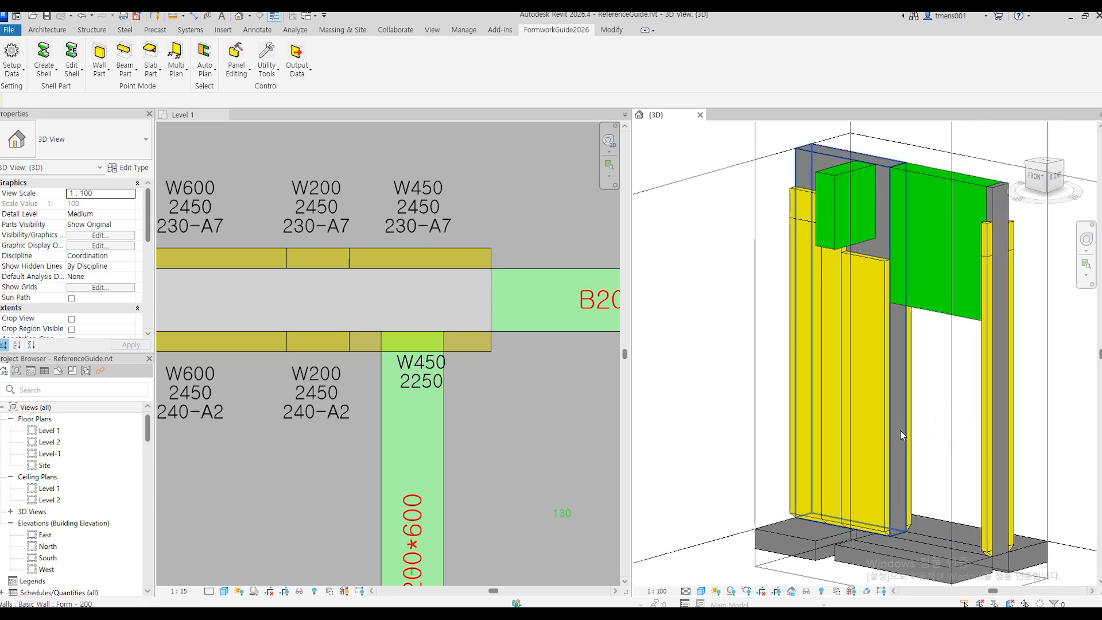
Step: Place an AL-WE RK (A/G) (WA2) panel, WA200*1750, across the wall's end face, calculating its height from the wall and adjoining beam with Select Element
{"action": "left_click", "coordinate": [551, 403]}
{"action": "left_click", "coordinate": [100, 55]}
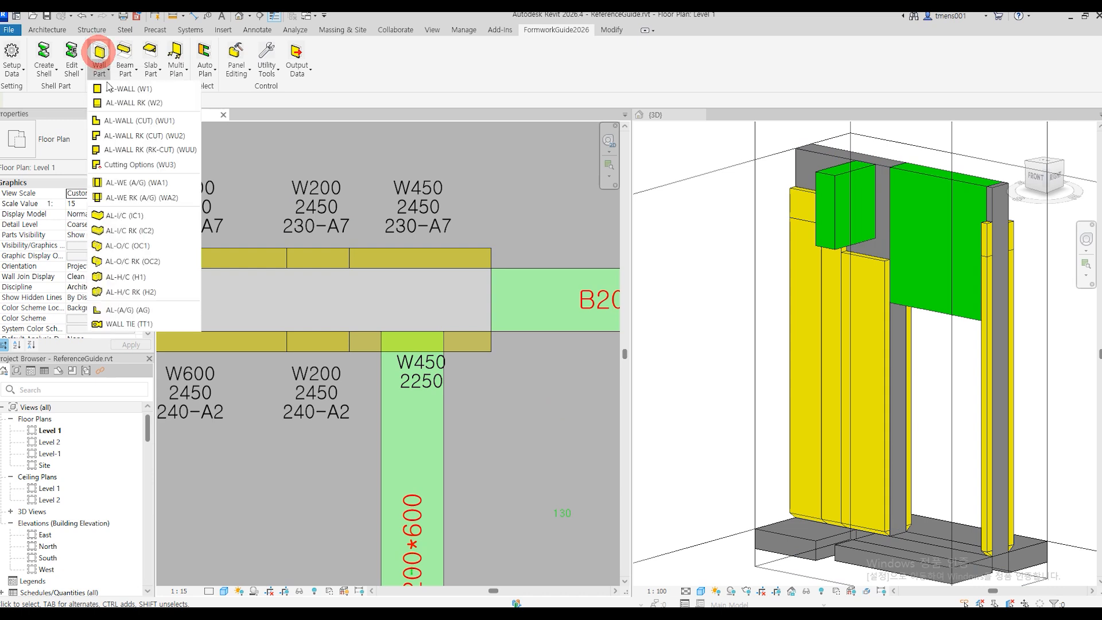
{"action": "left_click", "coordinate": [148, 198]}
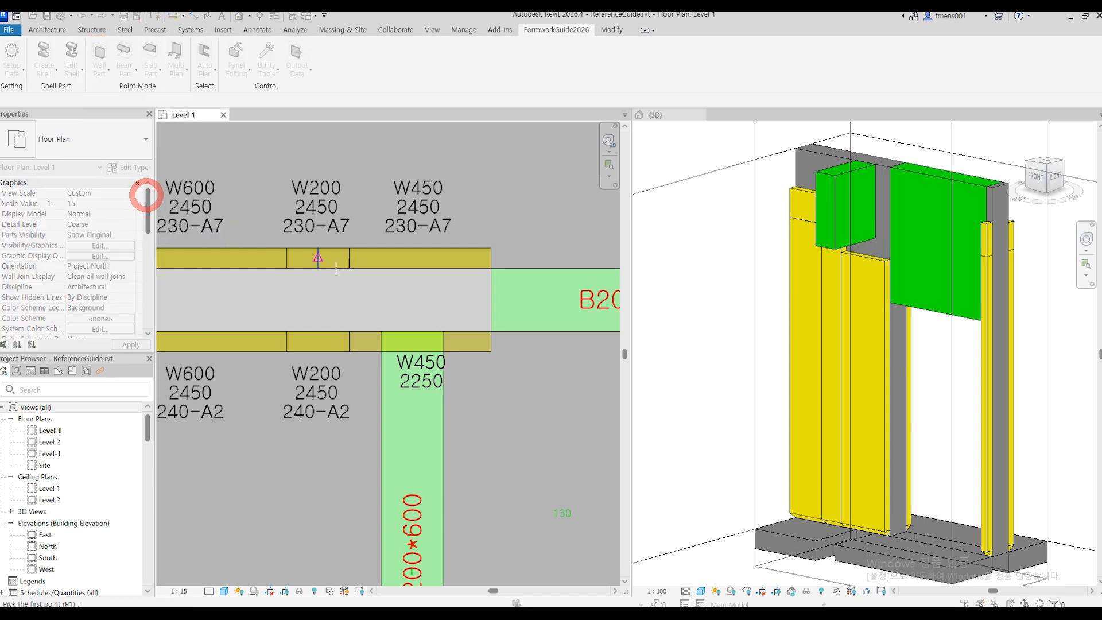
{"action": "left_click", "coordinate": [492, 269]}
{"action": "left_click", "coordinate": [544, 300]}
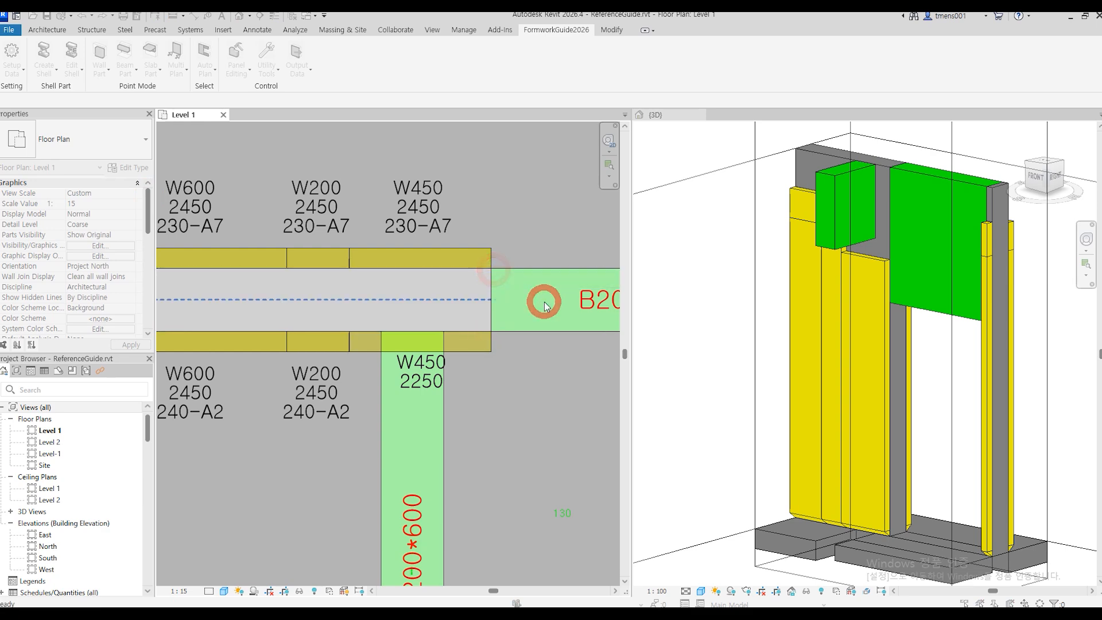
{"action": "left_click", "coordinate": [749, 285]}
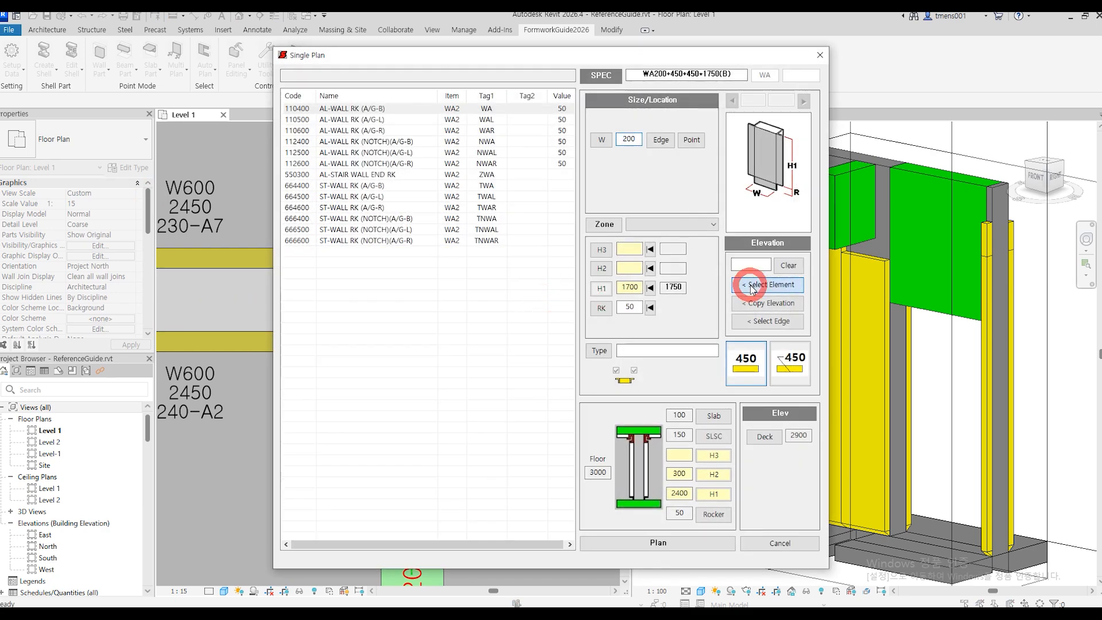
{"action": "left_click", "coordinate": [469, 294]}
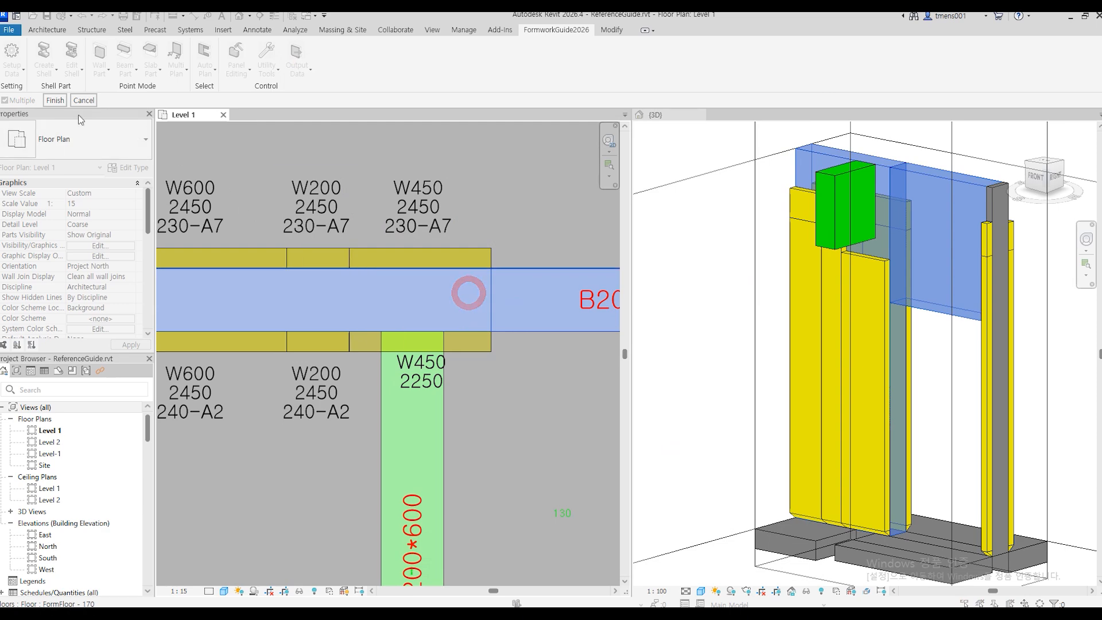
{"action": "left_click", "coordinate": [57, 101]}
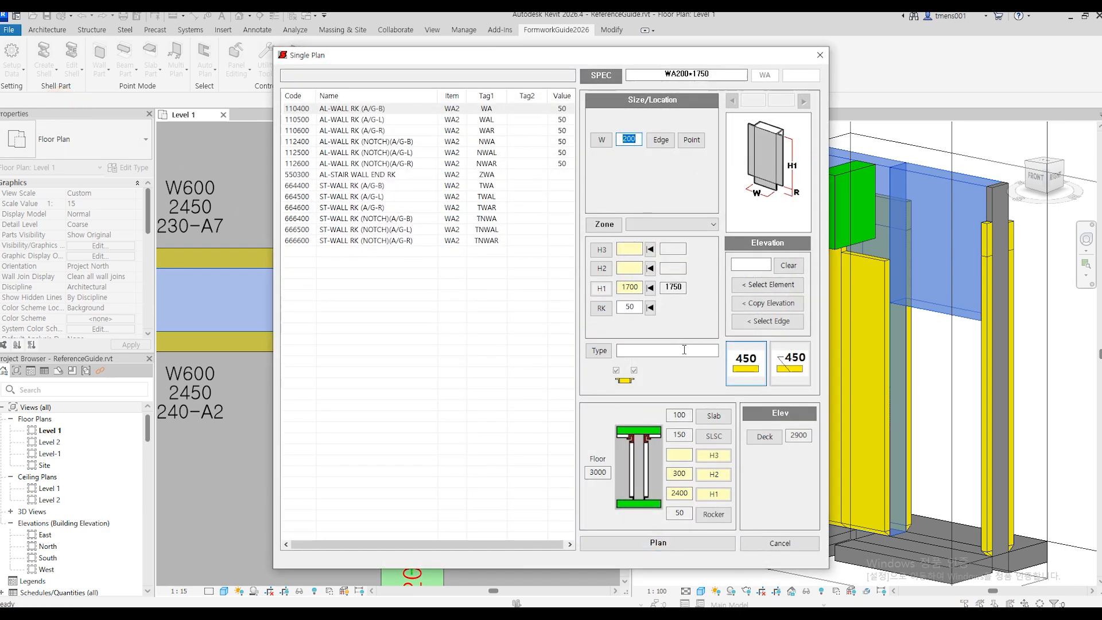
{"action": "left_click", "coordinate": [639, 541]}
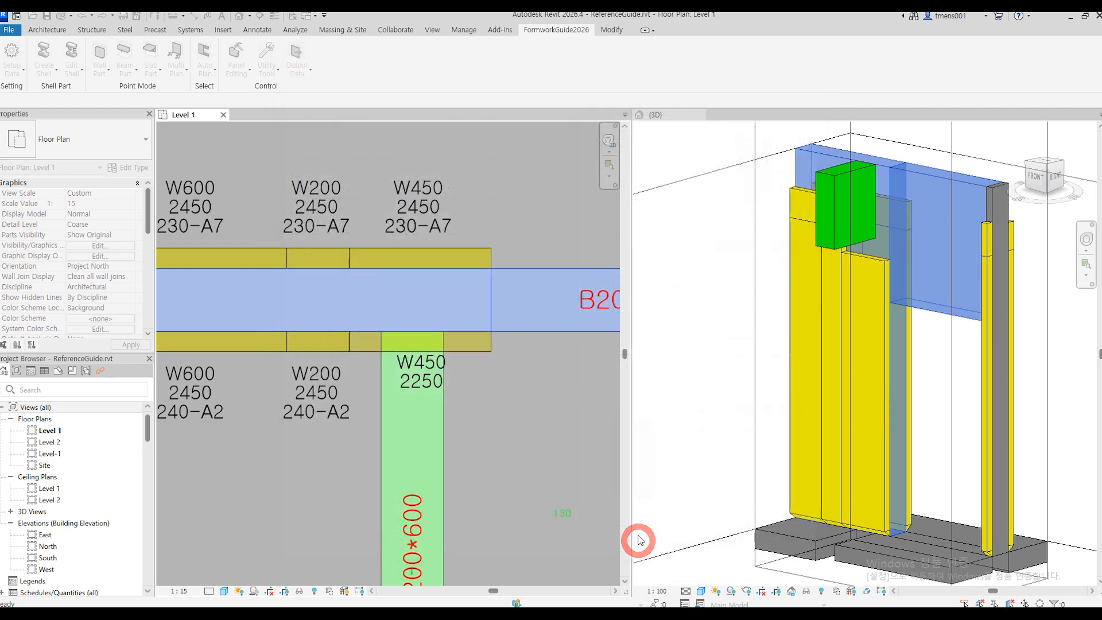
Step: Examine the wall-end panel beneath the large beam up close in the 3D view
{"action": "left_click", "coordinate": [947, 387]}
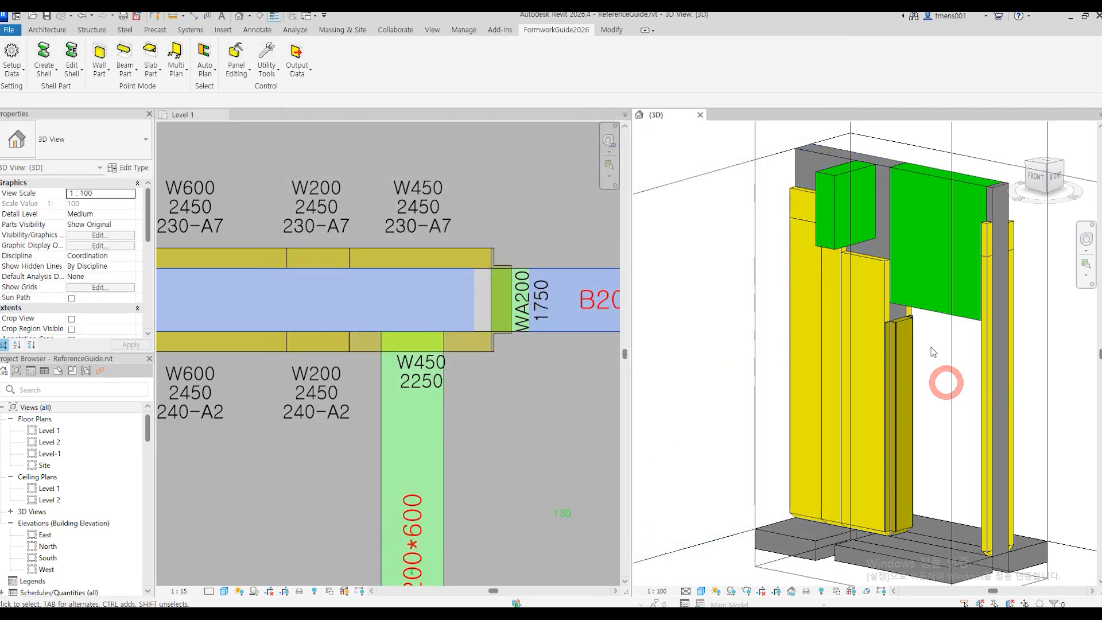
{"action": "scroll", "coordinate": [938, 382], "scroll_direction": "up", "scroll_amount": 5}
{"action": "mouse_move", "coordinate": [930, 369]}
{"action": "middle_mouse_down", "text": "shift"}
{"action": "mouse_move", "coordinate": [918, 222]}
{"action": "mouse_move", "coordinate": [931, 262]}
{"action": "mouse_move", "coordinate": [926, 352]}
{"action": "middle_mouse_up", "text": "shift"}
{"action": "scroll", "coordinate": [926, 351], "scroll_direction": "down", "scroll_amount": 3}
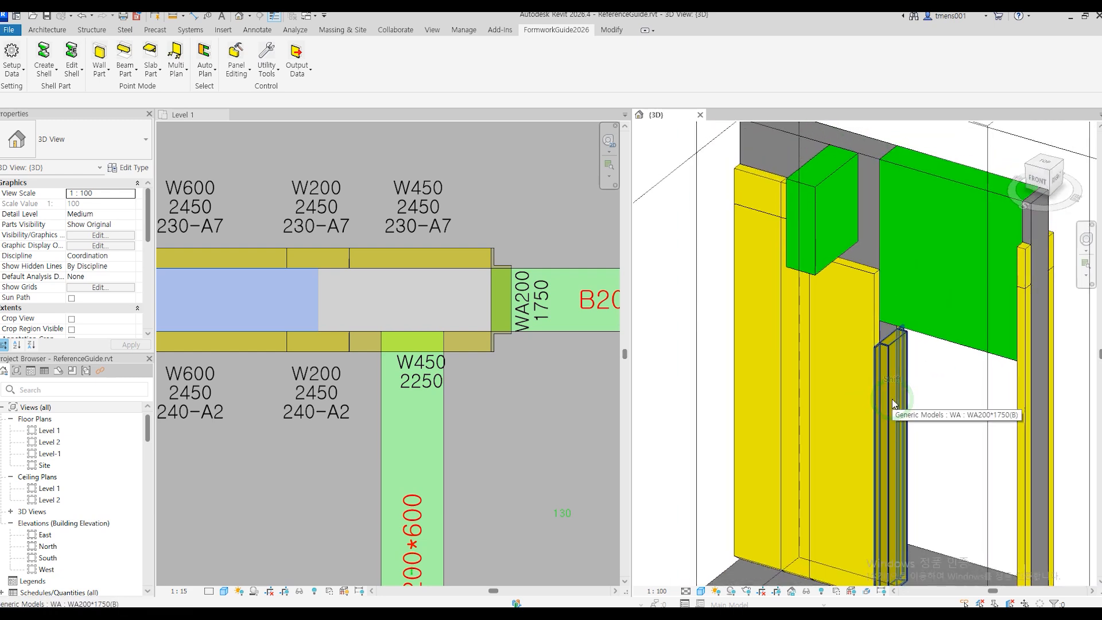
Step: Start an AL-BEAM I/C (BI1) panel at the inside corner of the B200*600 beam and wall, defining its base point and two directions
{"action": "middle_click_drag", "start_coordinate": [536, 396], "coordinate": [480, 369]}
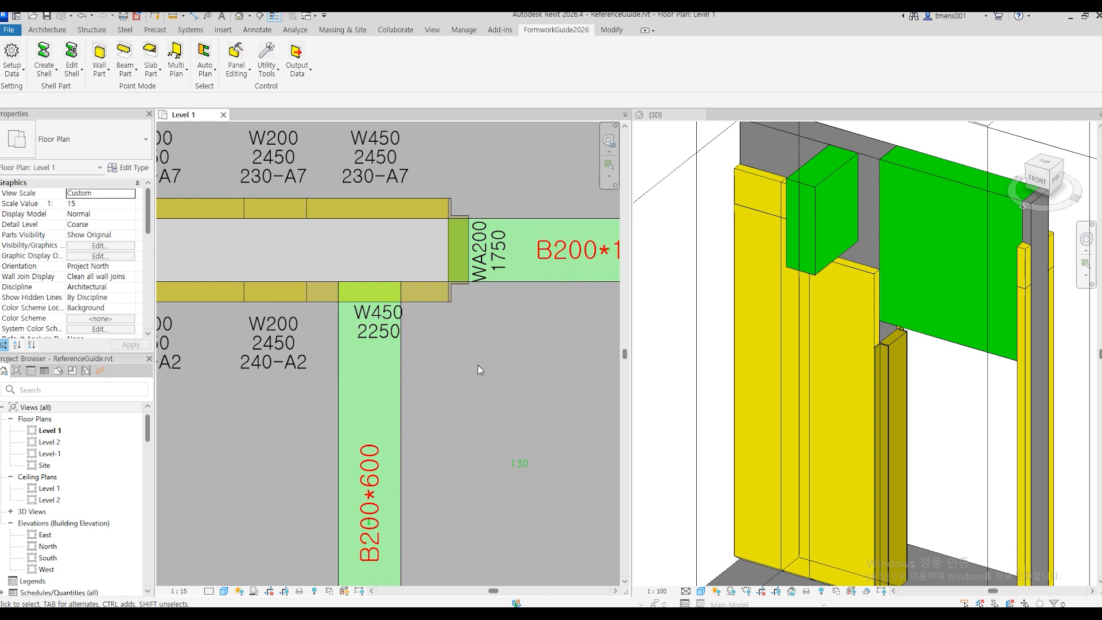
{"action": "left_click", "coordinate": [125, 73]}
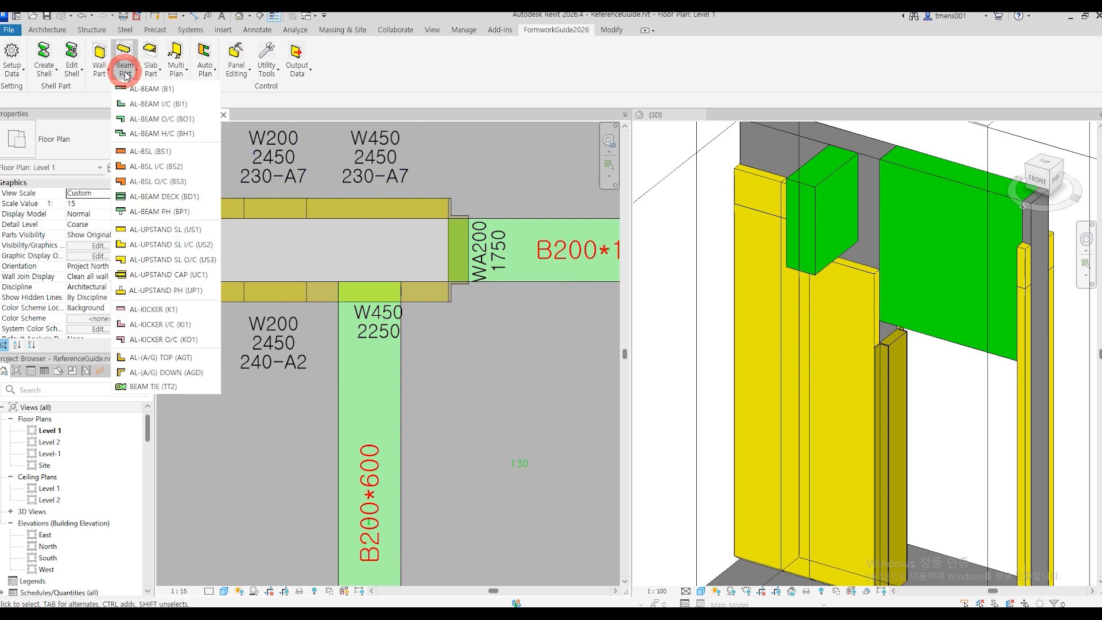
{"action": "left_click", "coordinate": [134, 102]}
{"action": "scroll", "coordinate": [463, 287], "scroll_direction": "up", "scroll_amount": 3}
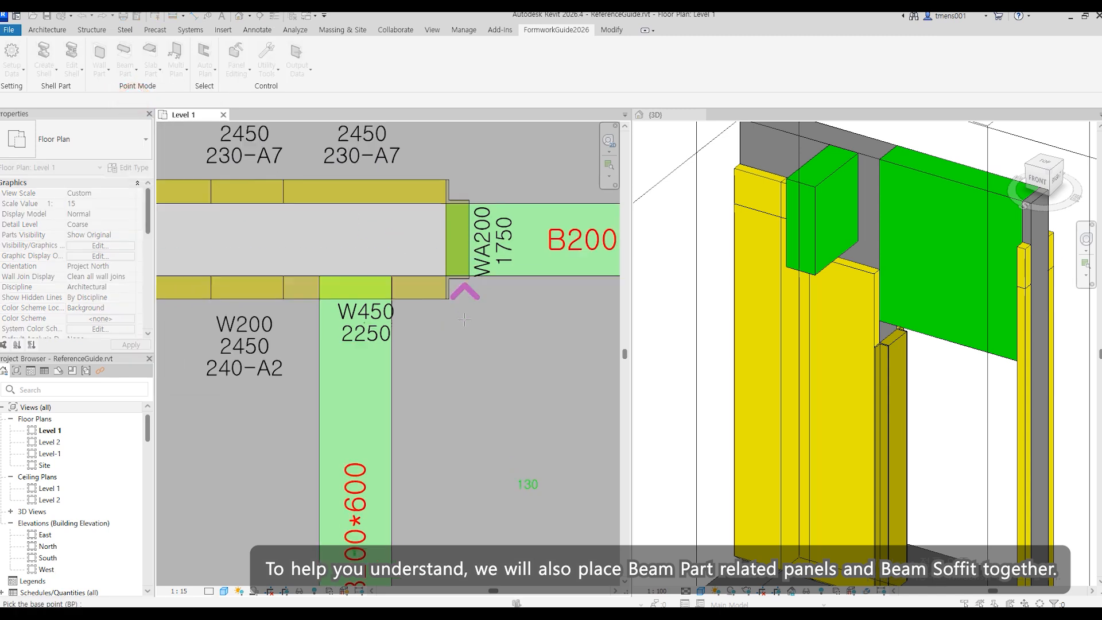
{"action": "left_click", "coordinate": [368, 265]}
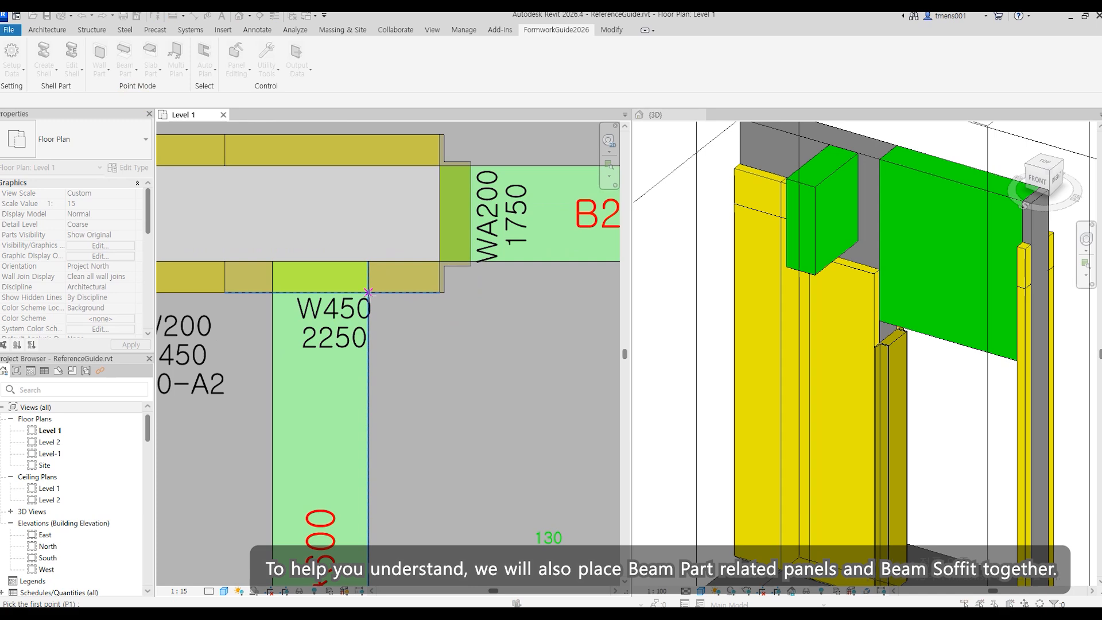
{"action": "left_click", "coordinate": [368, 293]}
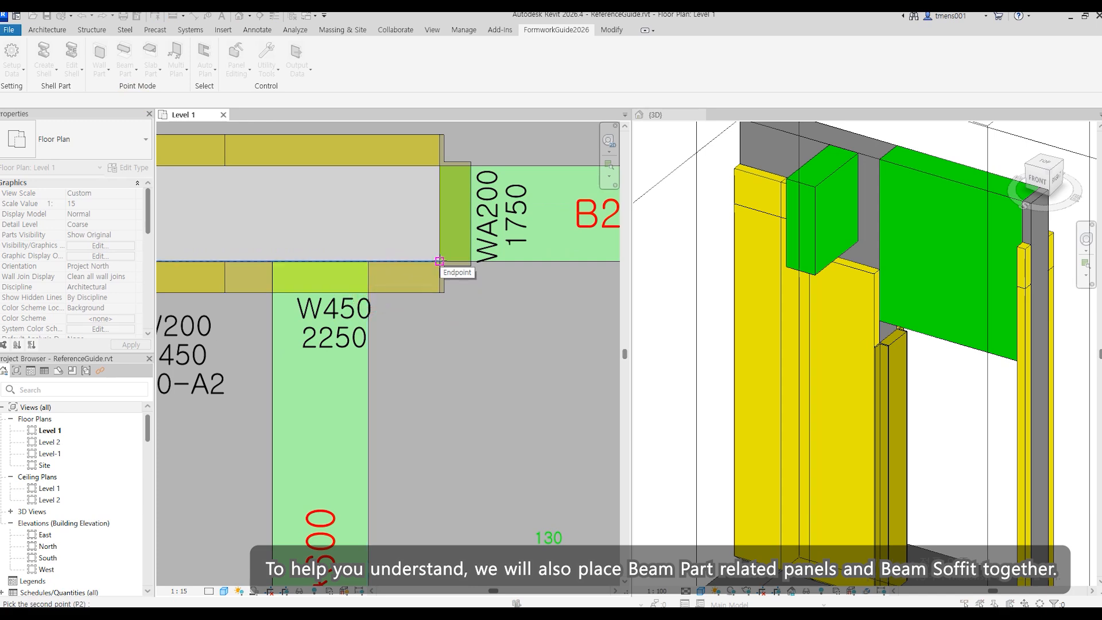
{"action": "left_click", "coordinate": [439, 261]}
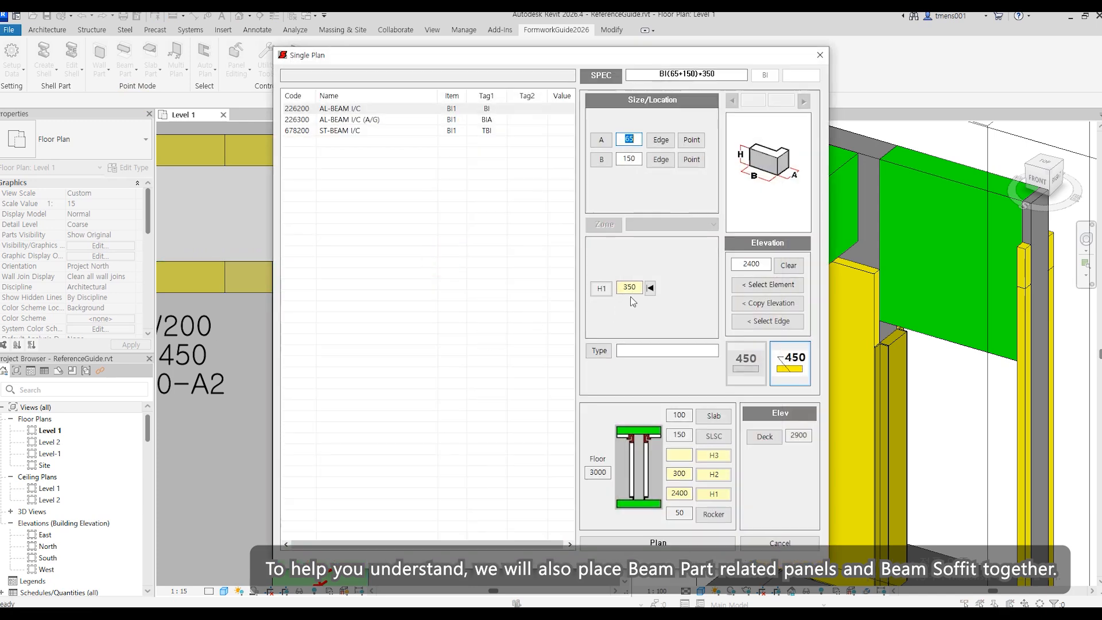
Step: Set side A of the corner panel to 150, calculate its height from the B200*600 beam with Select Element, and place it as BI(150+150)*350
{"action": "left_click", "coordinate": [602, 140]}
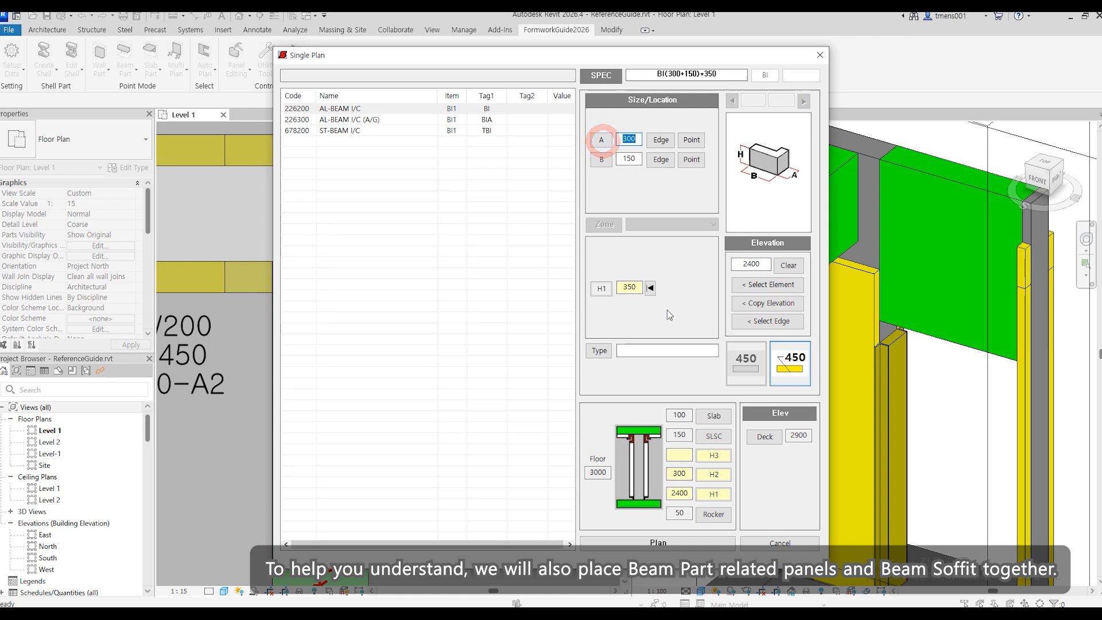
{"action": "type", "text": "150"}
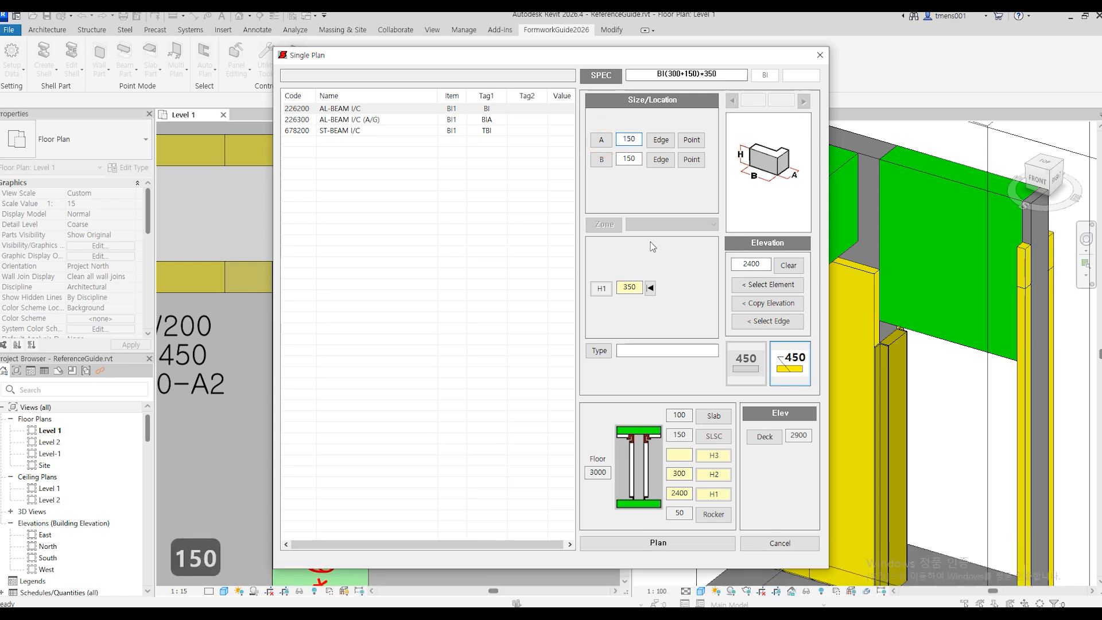
{"action": "left_click", "coordinate": [762, 284]}
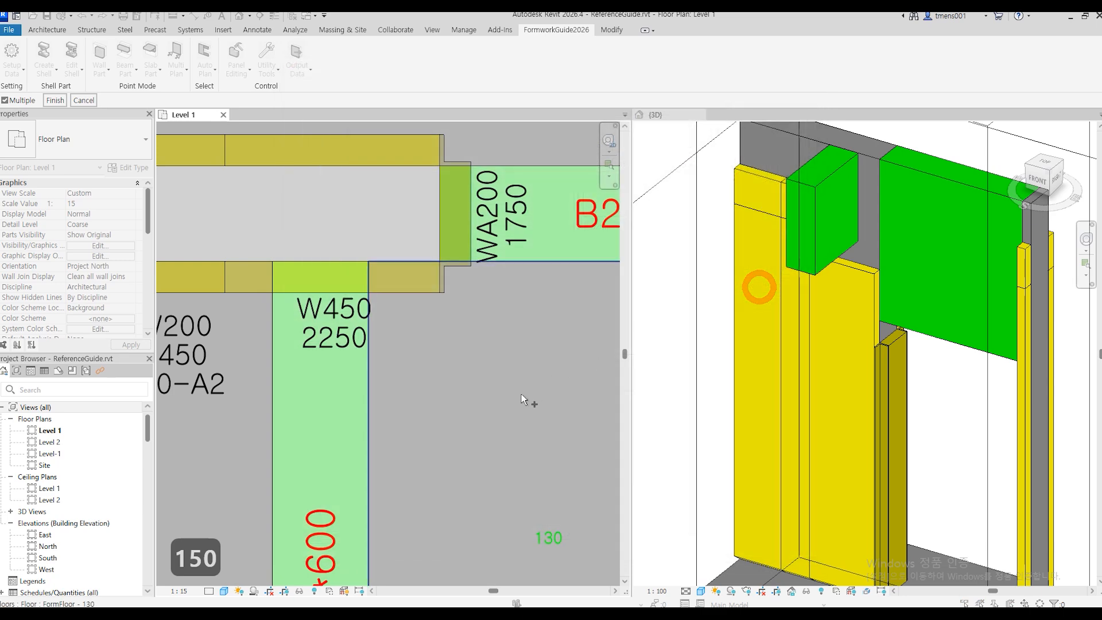
{"action": "left_click", "coordinate": [319, 402]}
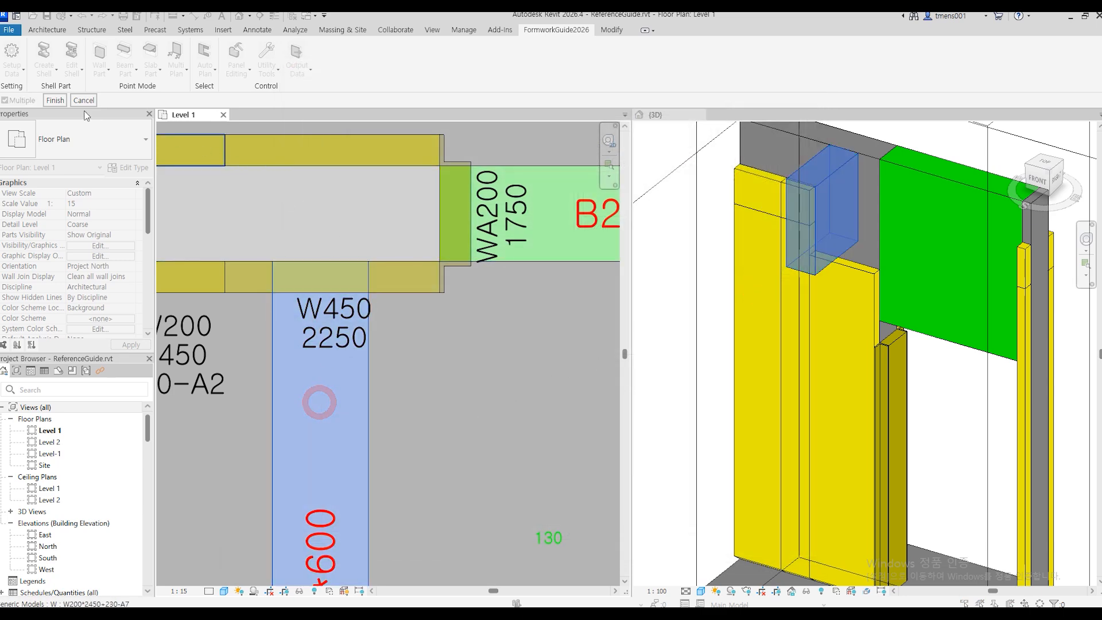
{"action": "left_click", "coordinate": [56, 101]}
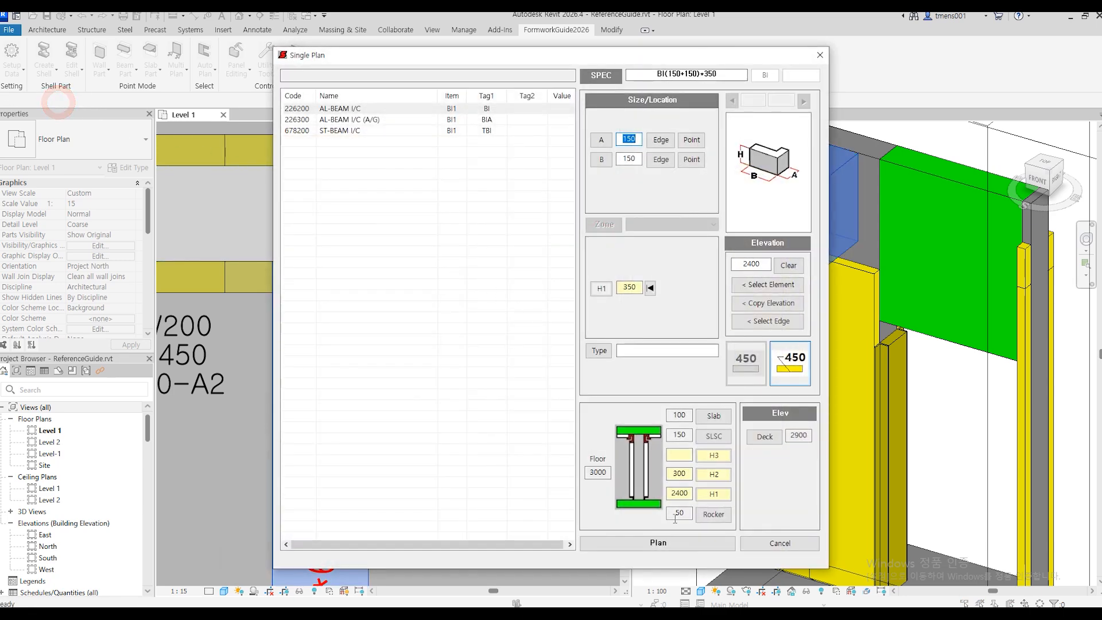
{"action": "left_click", "coordinate": [684, 544]}
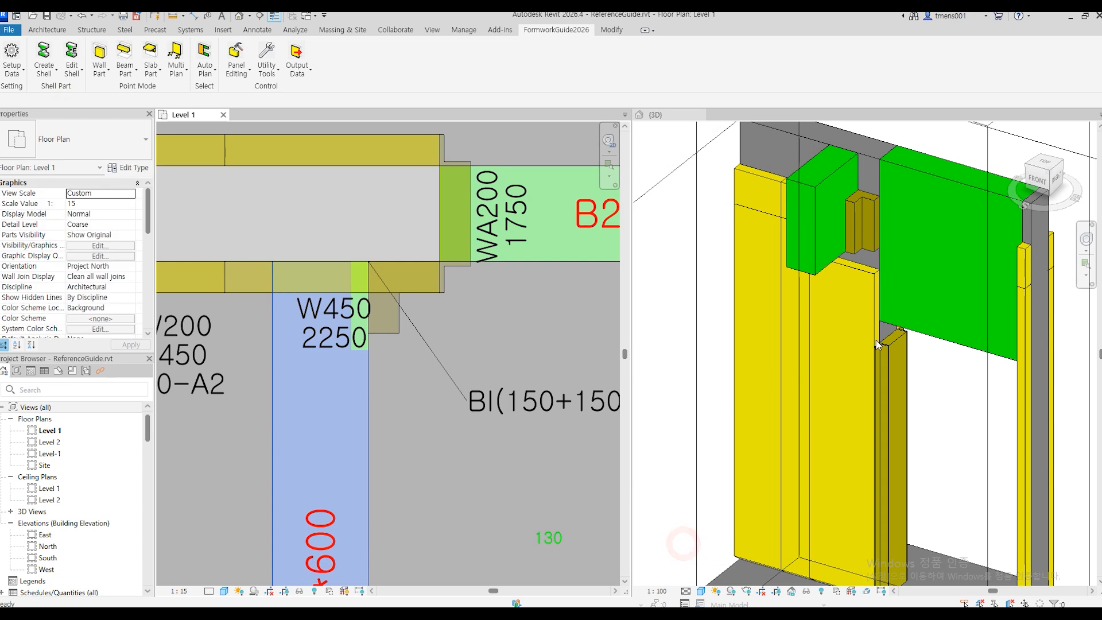
Step: Place an AL-BEAM (B1) panel, B600*350, along the side of the B200*600 beam, continuing from the BI corner panel
{"action": "left_click", "coordinate": [926, 320]}
{"action": "scroll", "coordinate": [872, 223], "scroll_direction": "up", "scroll_amount": 2}
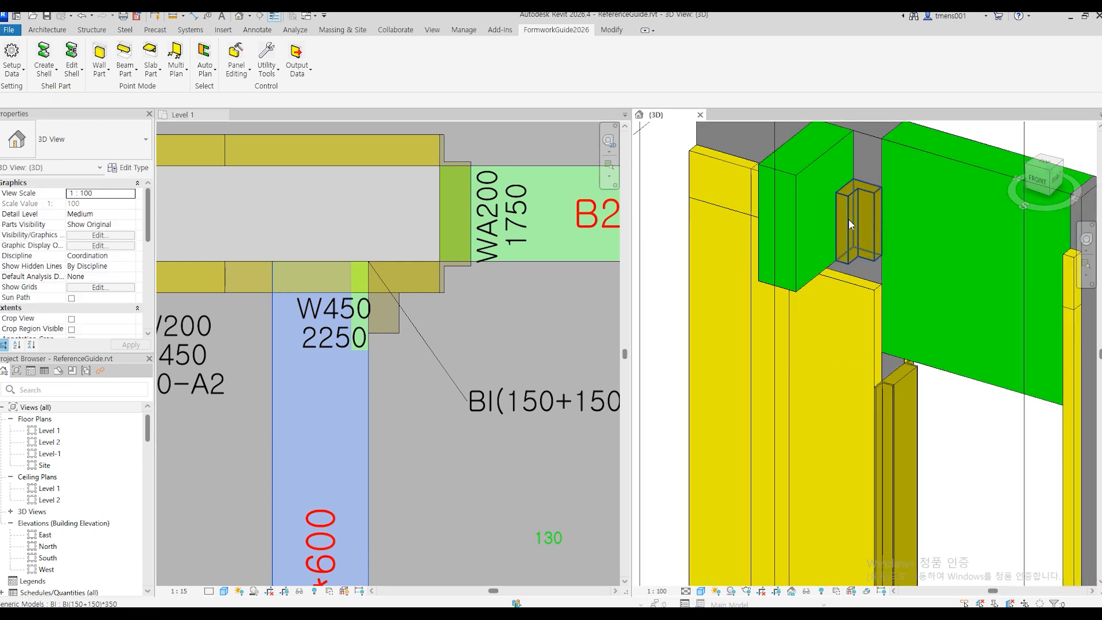
{"action": "middle_click_drag", "start_coordinate": [877, 315], "coordinate": [860, 347], "text": "shift"}
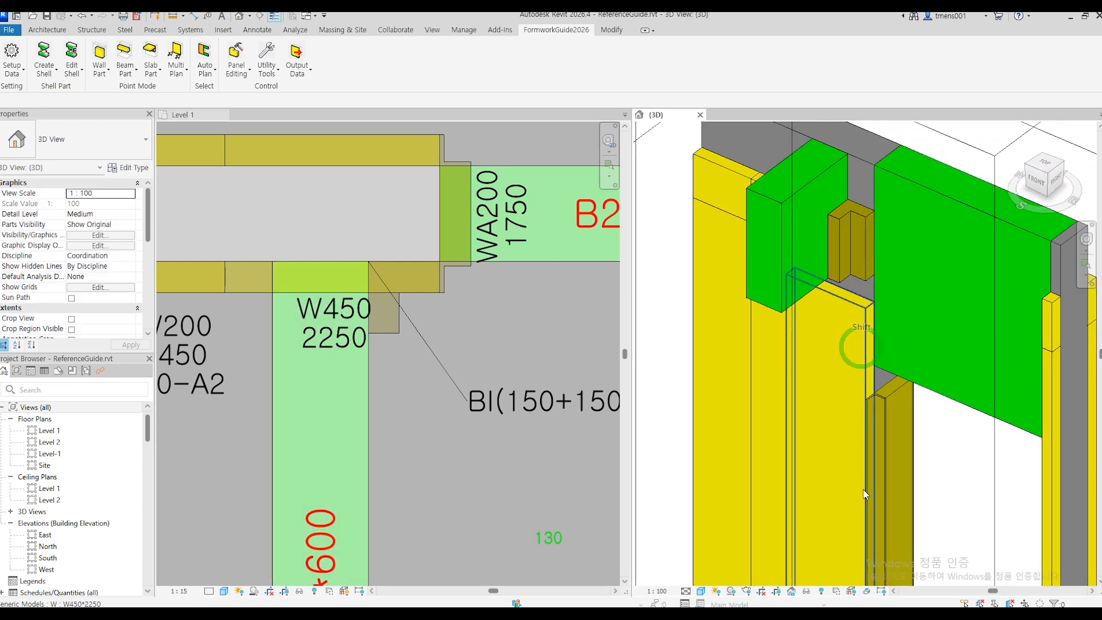
{"action": "left_click", "coordinate": [407, 399]}
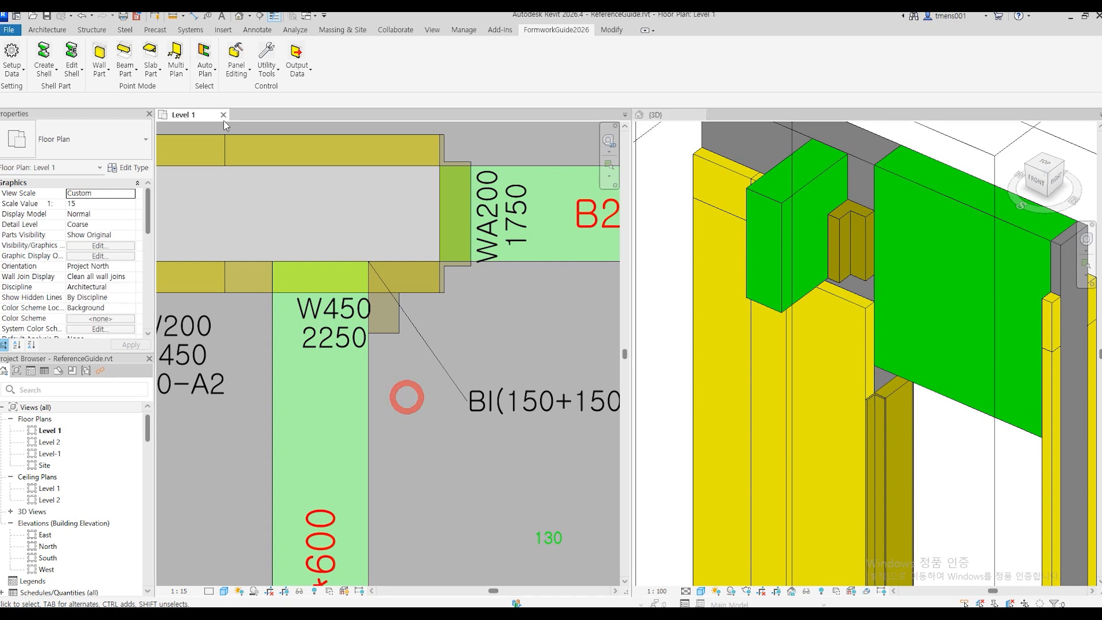
{"action": "left_click", "coordinate": [130, 67]}
{"action": "left_click", "coordinate": [139, 89]}
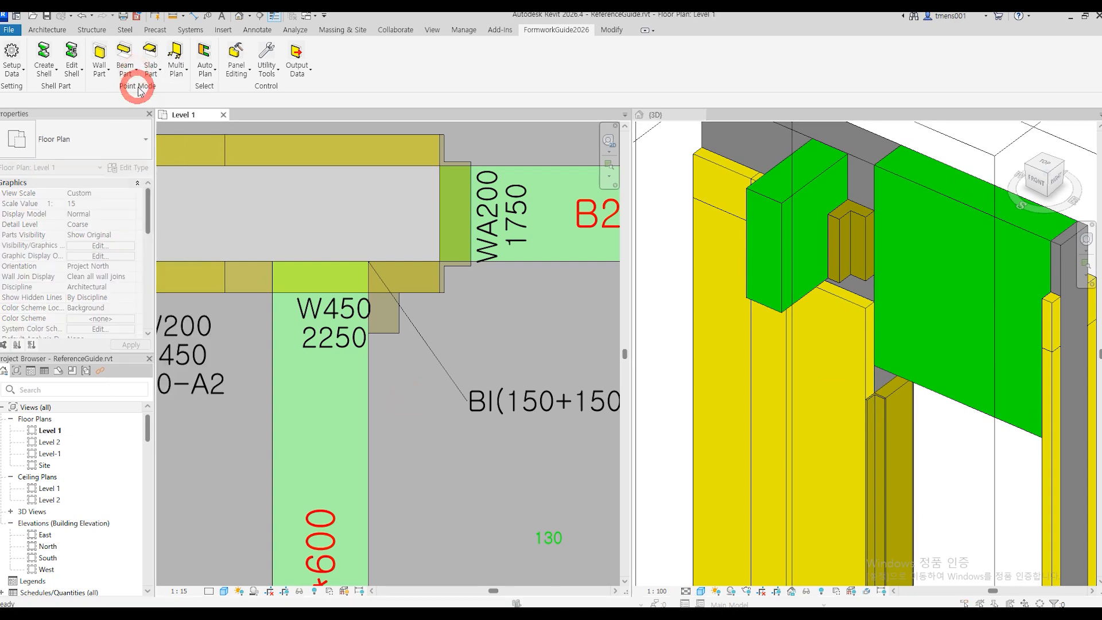
{"action": "left_click", "coordinate": [371, 425]}
{"action": "left_click", "coordinate": [427, 430]}
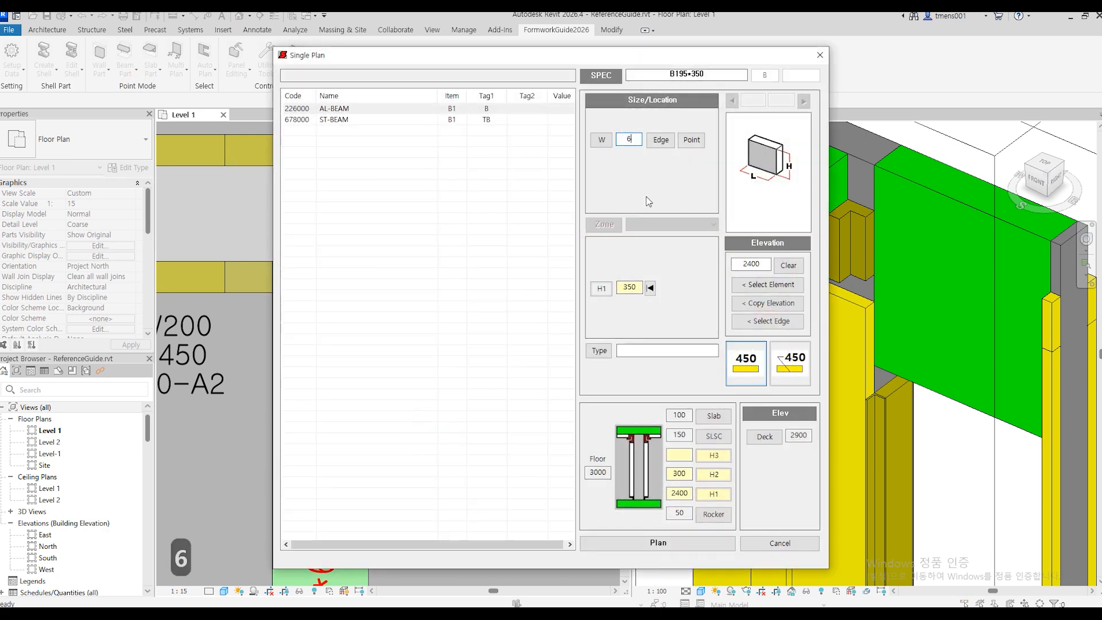
{"action": "type", "text": "00"}
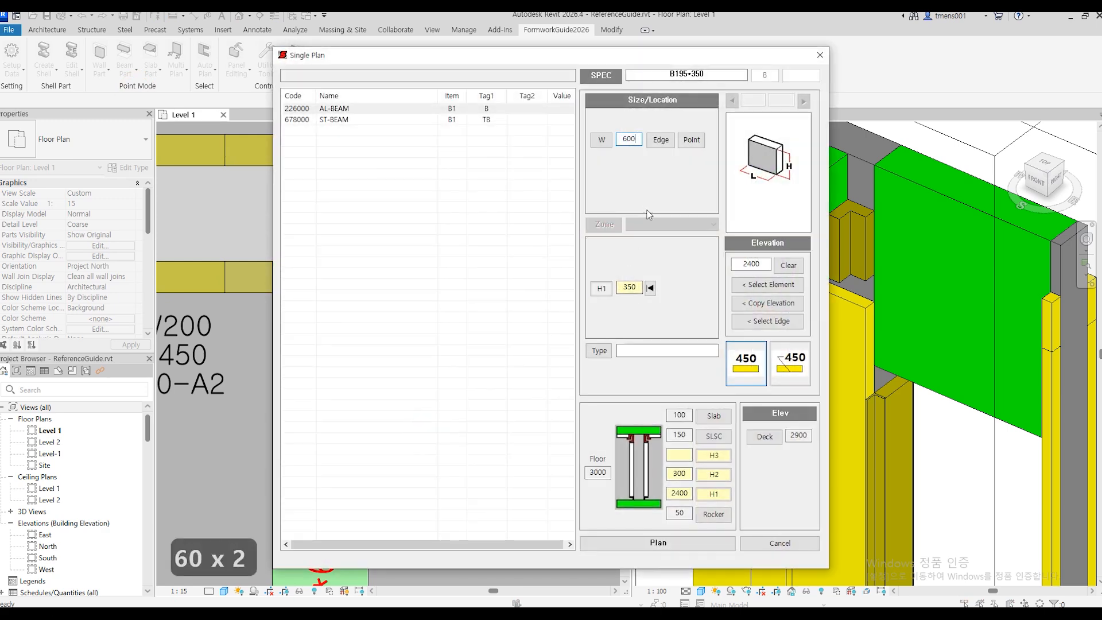
{"action": "left_click", "coordinate": [669, 543]}
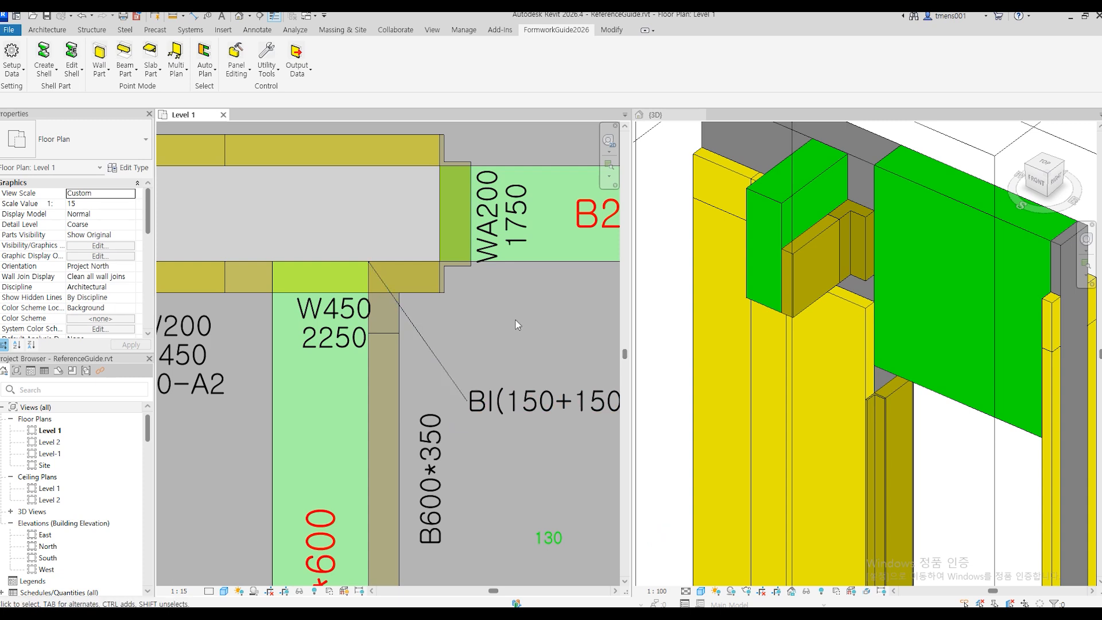
Step: Place a 600-wide AL-BEAM panel along the large beam from the wall's end corner, calculating its height from that beam as B600*850
{"action": "key", "text": "Return"}
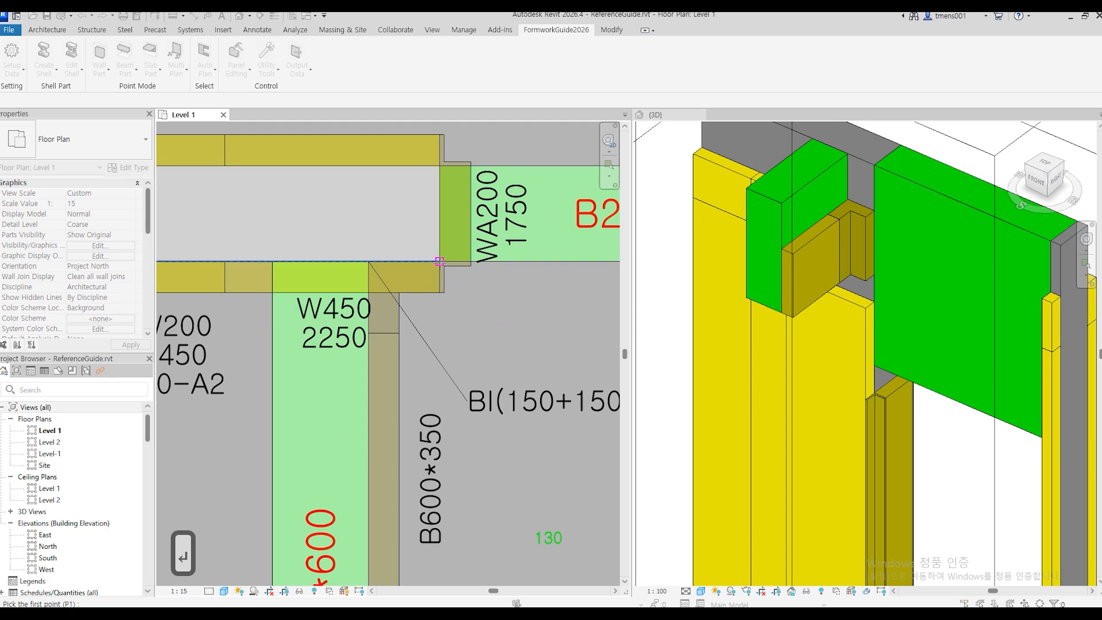
{"action": "left_click", "coordinate": [444, 265]}
{"action": "scroll", "coordinate": [441, 264], "scroll_direction": "down", "scroll_amount": 2}
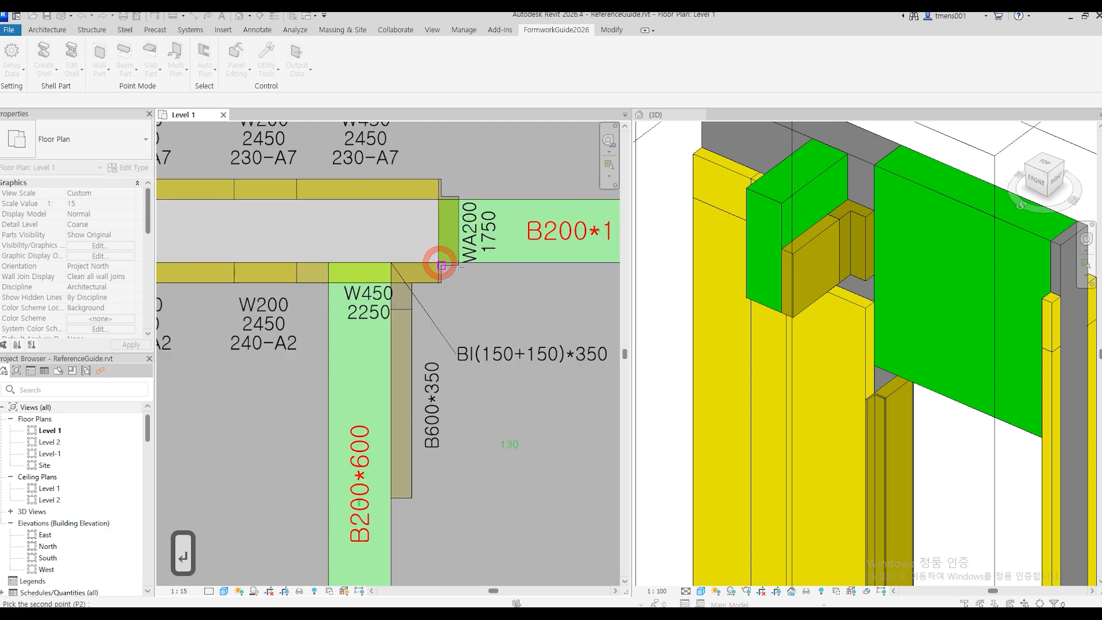
{"action": "left_click", "coordinate": [606, 264]}
{"action": "left_click", "coordinate": [583, 333]}
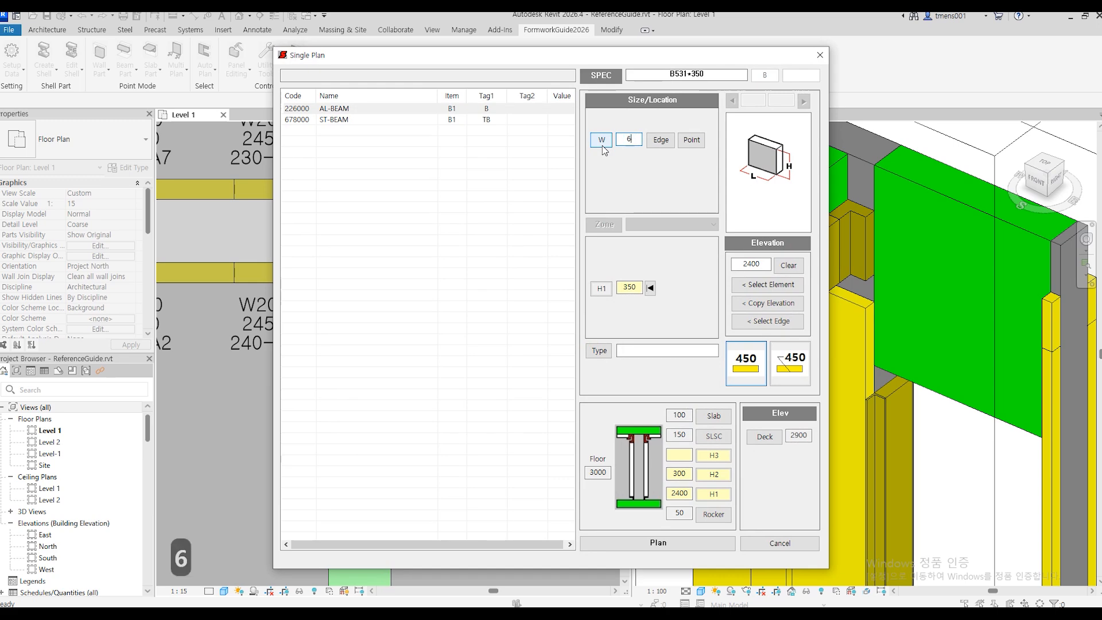
{"action": "type", "text": "00"}
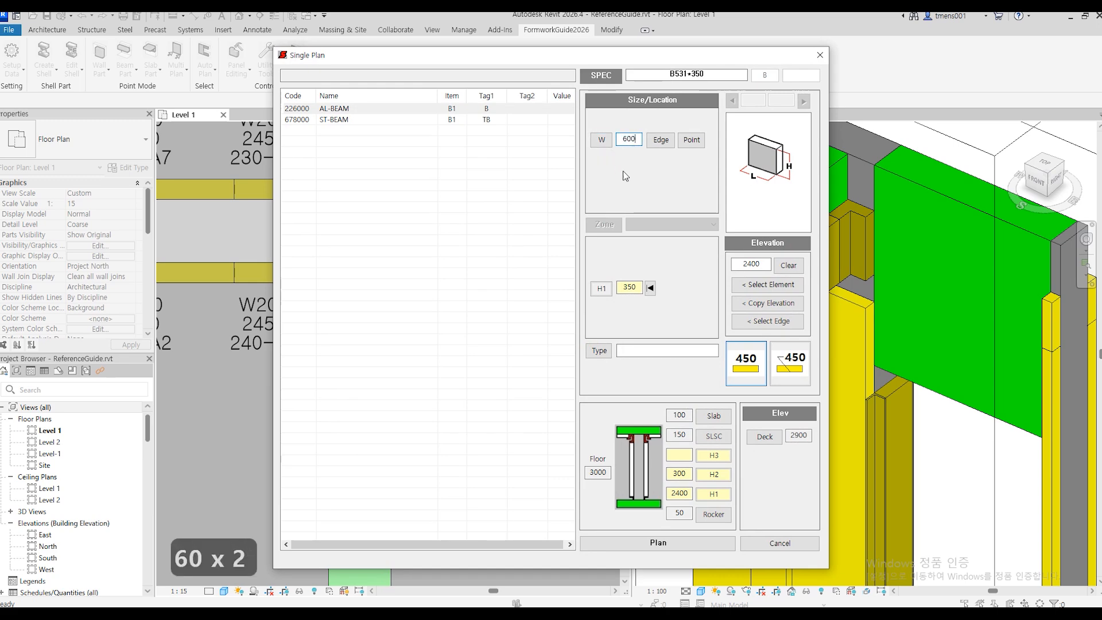
{"action": "left_click", "coordinate": [752, 287]}
{"action": "left_click", "coordinate": [512, 248]}
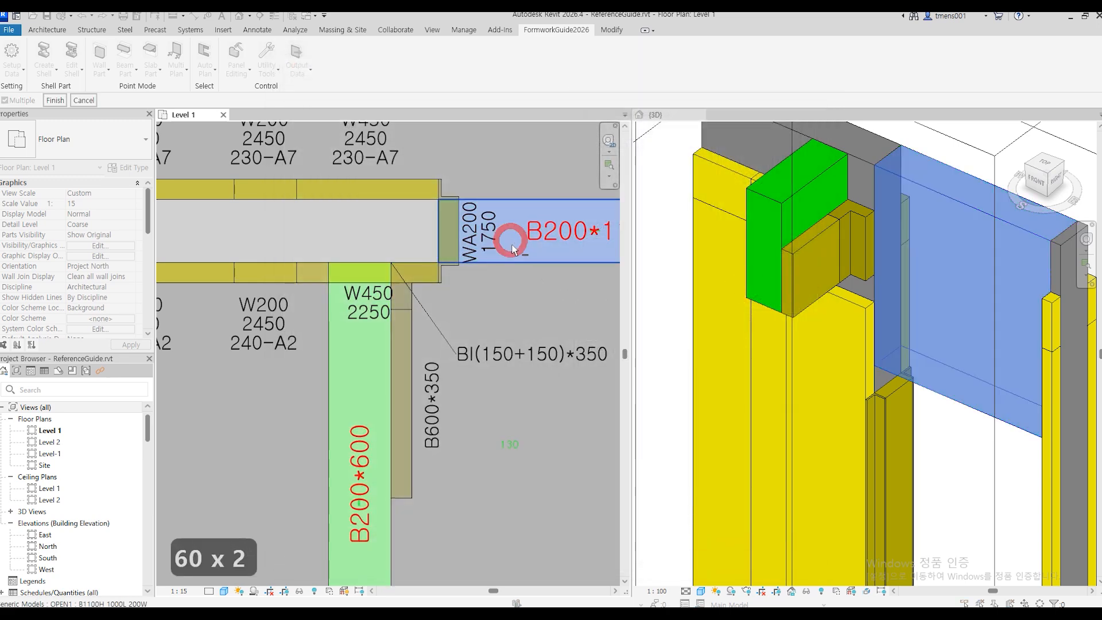
{"action": "left_click", "coordinate": [56, 100]}
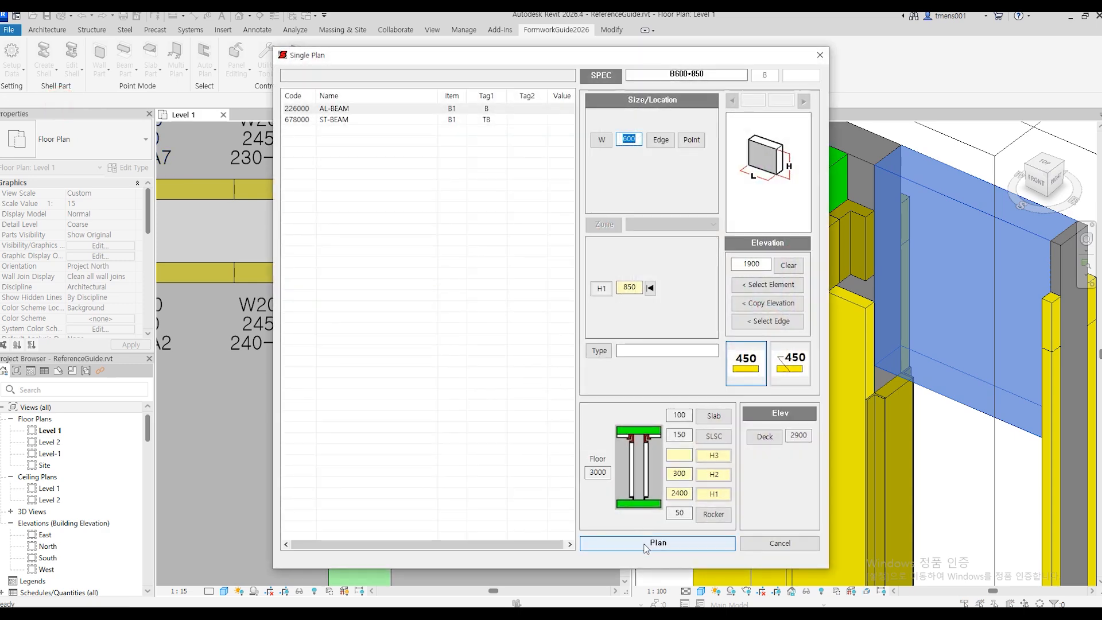
{"action": "left_click", "coordinate": [646, 545]}
Step: Examine the placed beam side panels and the open beam soffits from below in the 3D view
{"action": "left_click", "coordinate": [964, 466]}
{"action": "key", "text": "shift"}
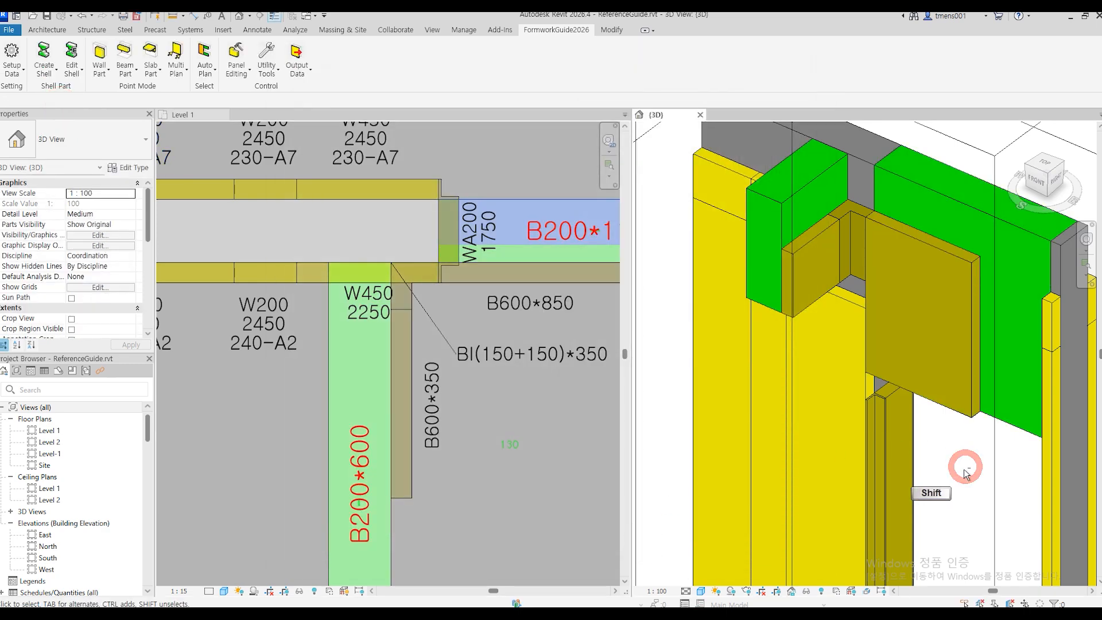
{"action": "middle_click_drag", "start_coordinate": [965, 469], "coordinate": [1025, 454], "text": "shift"}
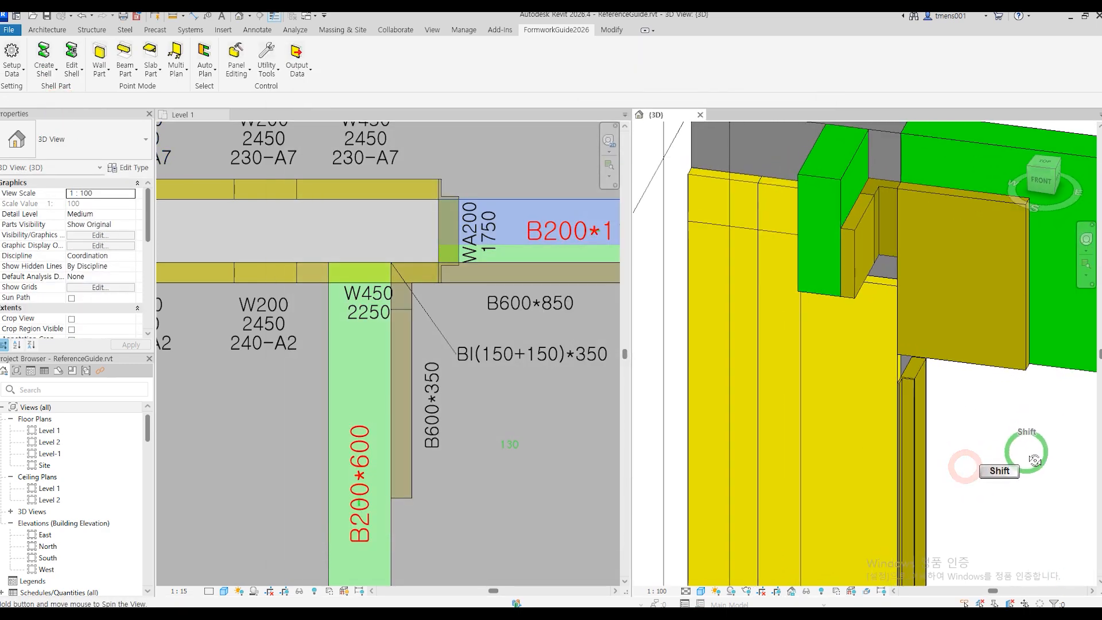
{"action": "left_click", "coordinate": [997, 371]}
{"action": "key", "text": "Escape"}
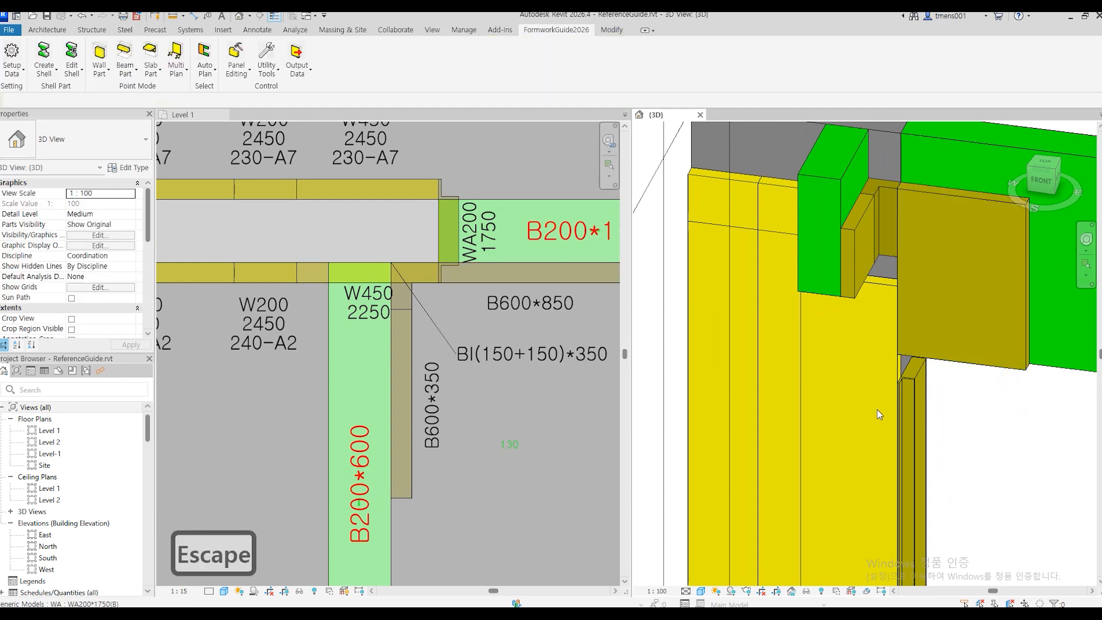
{"action": "middle_click_drag", "start_coordinate": [878, 409], "coordinate": [801, 210], "text": "shift"}
{"action": "middle_click_drag", "start_coordinate": [873, 372], "coordinate": [943, 492]}
{"action": "scroll", "coordinate": [977, 417], "scroll_direction": "up", "scroll_amount": 3}
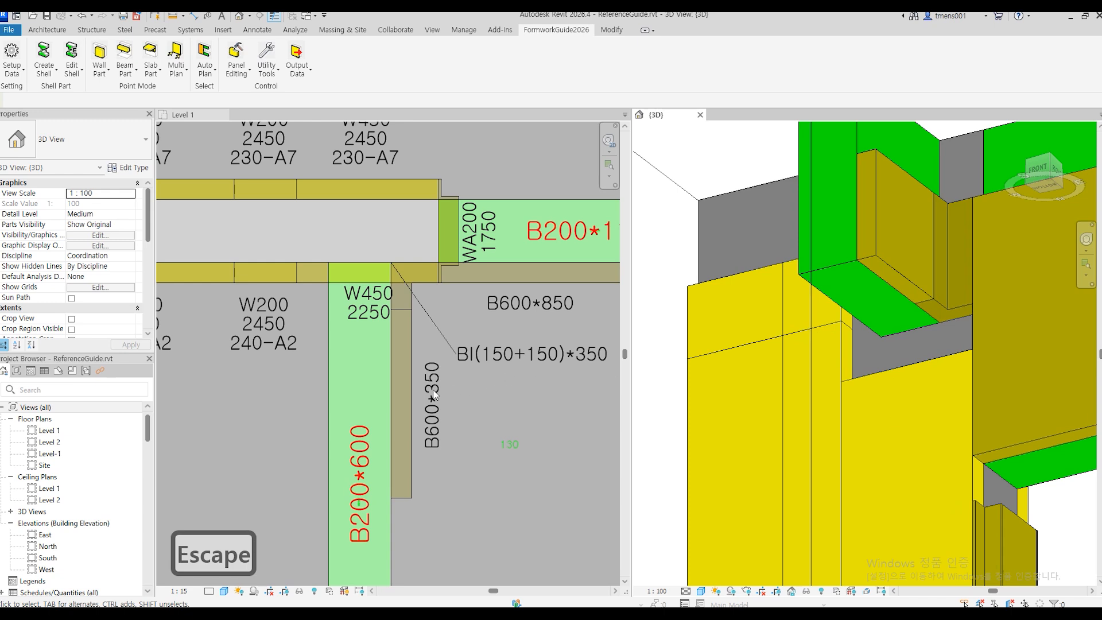
Step: Place an AL-BSL (BS1) panel above the W450*2250 wall panel as BSL500*150, calculating its elevation from the B200*600 beam
{"action": "left_click", "coordinate": [117, 72]}
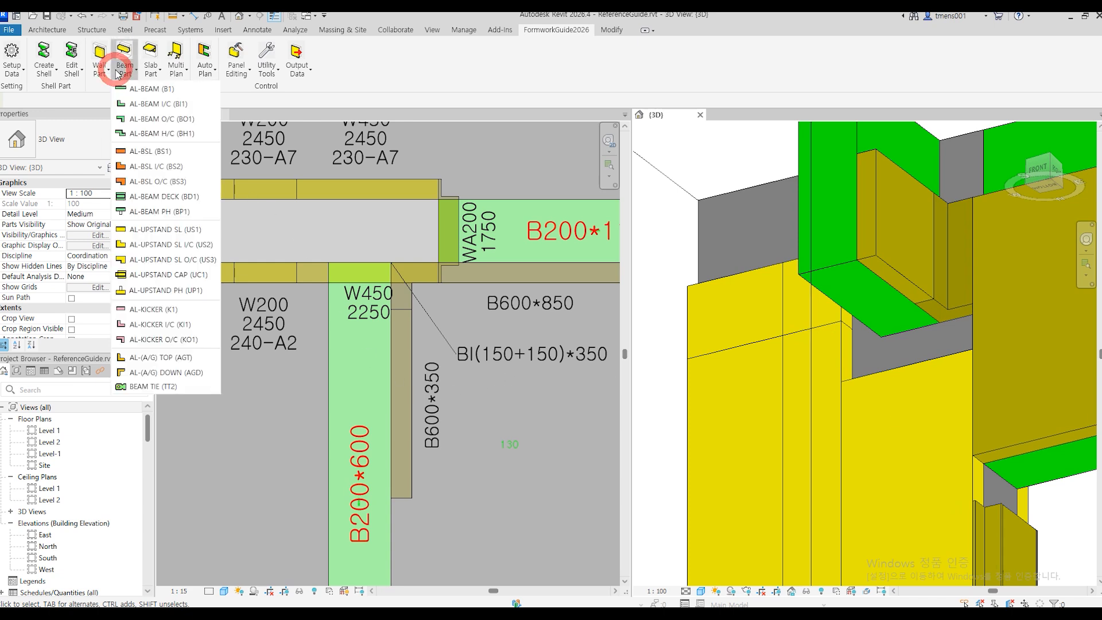
{"action": "left_click", "coordinate": [139, 152]}
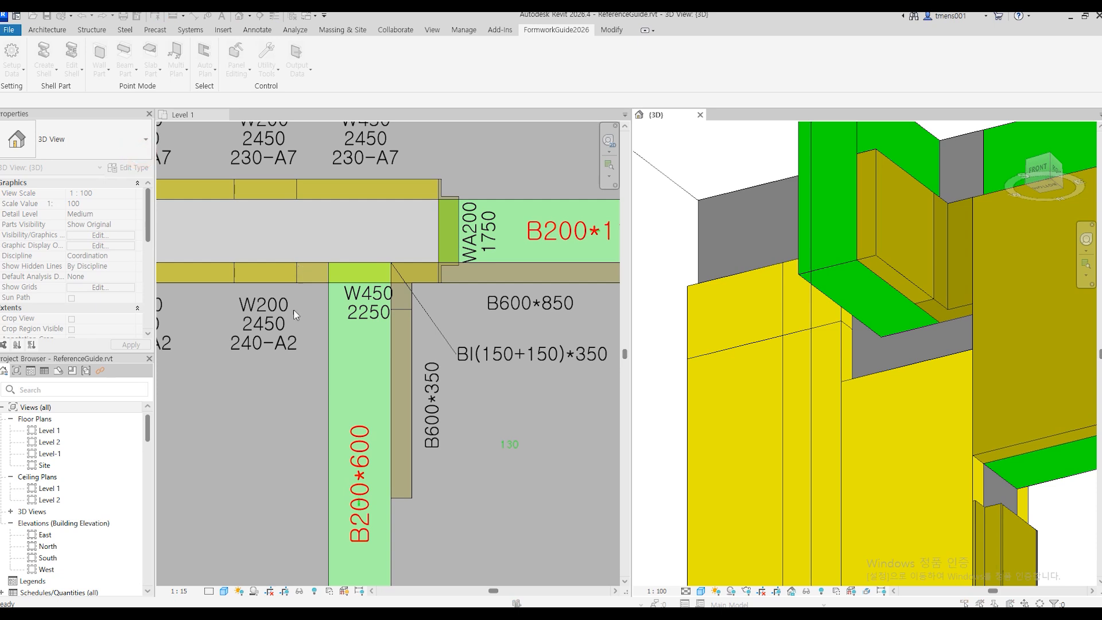
{"action": "left_click", "coordinate": [294, 384]}
{"action": "left_click", "coordinate": [123, 63]}
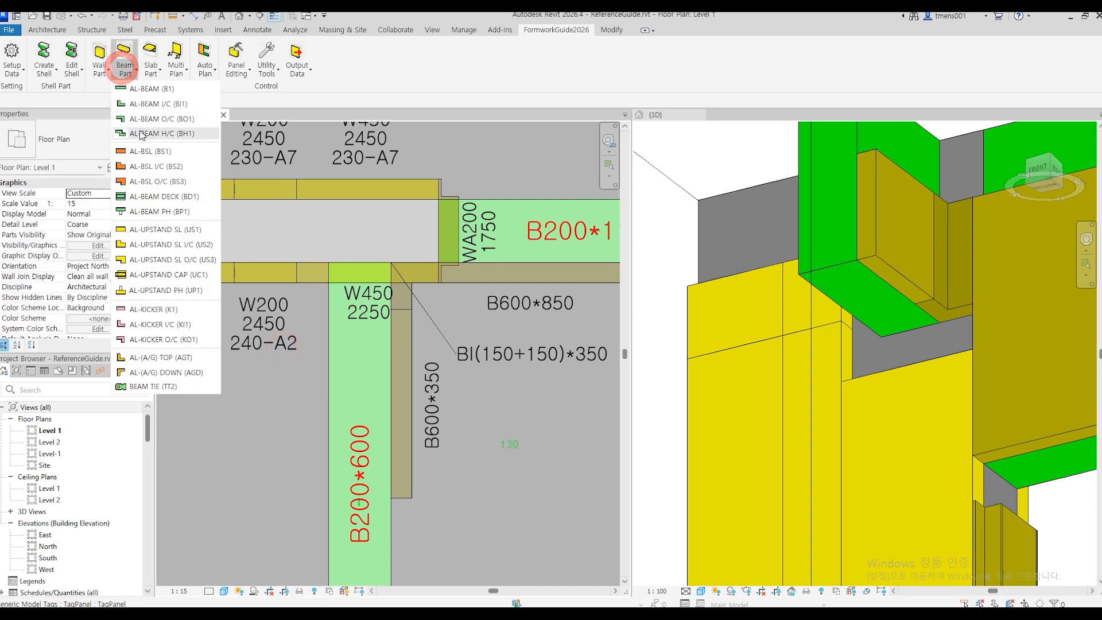
{"action": "left_click", "coordinate": [148, 151]}
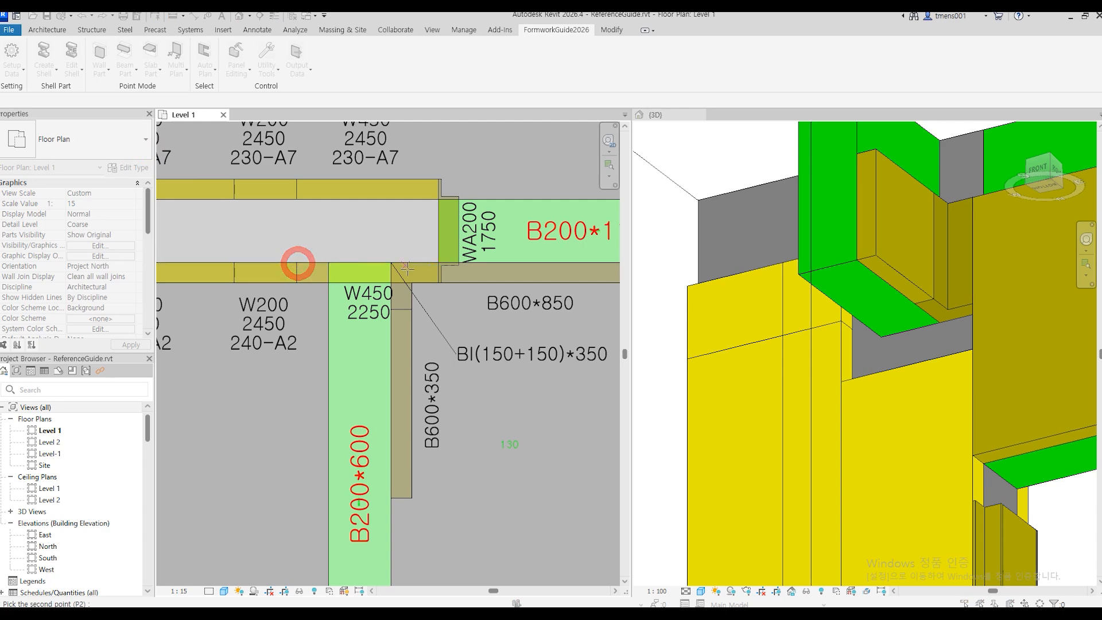
{"action": "left_click", "coordinate": [435, 265]}
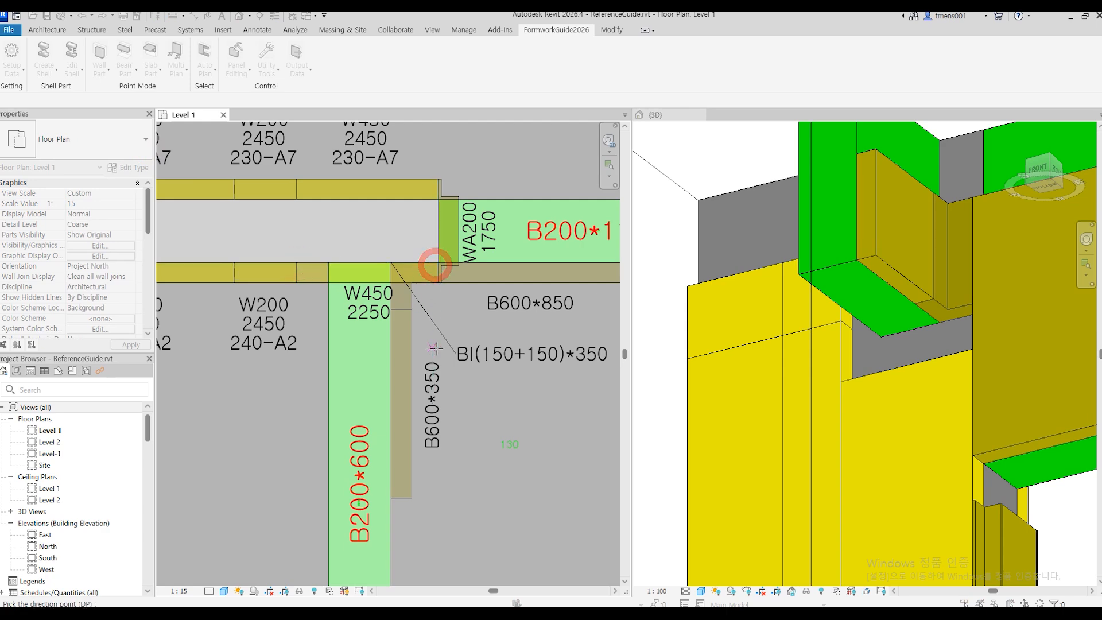
{"action": "left_click", "coordinate": [465, 444]}
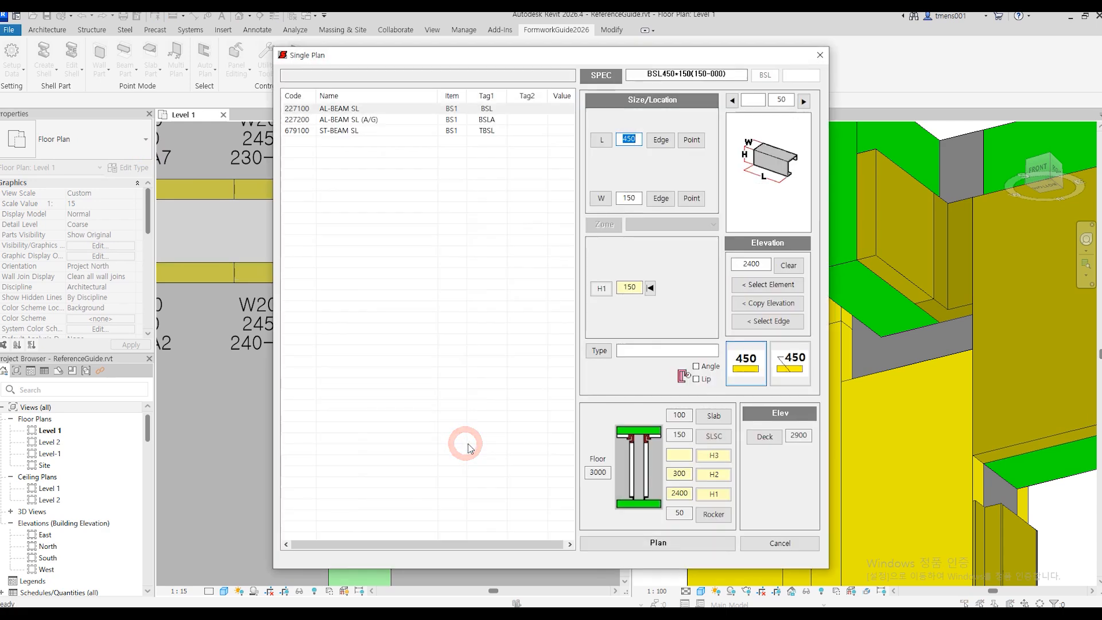
{"action": "left_click", "coordinate": [758, 286]}
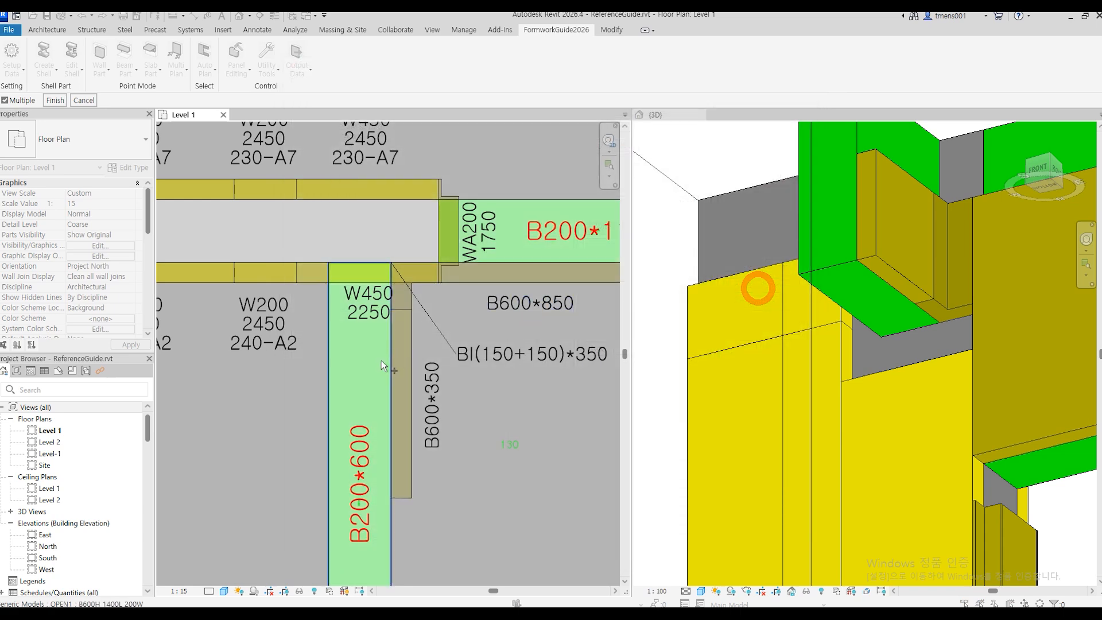
{"action": "left_click", "coordinate": [356, 379]}
{"action": "left_click", "coordinate": [49, 99]}
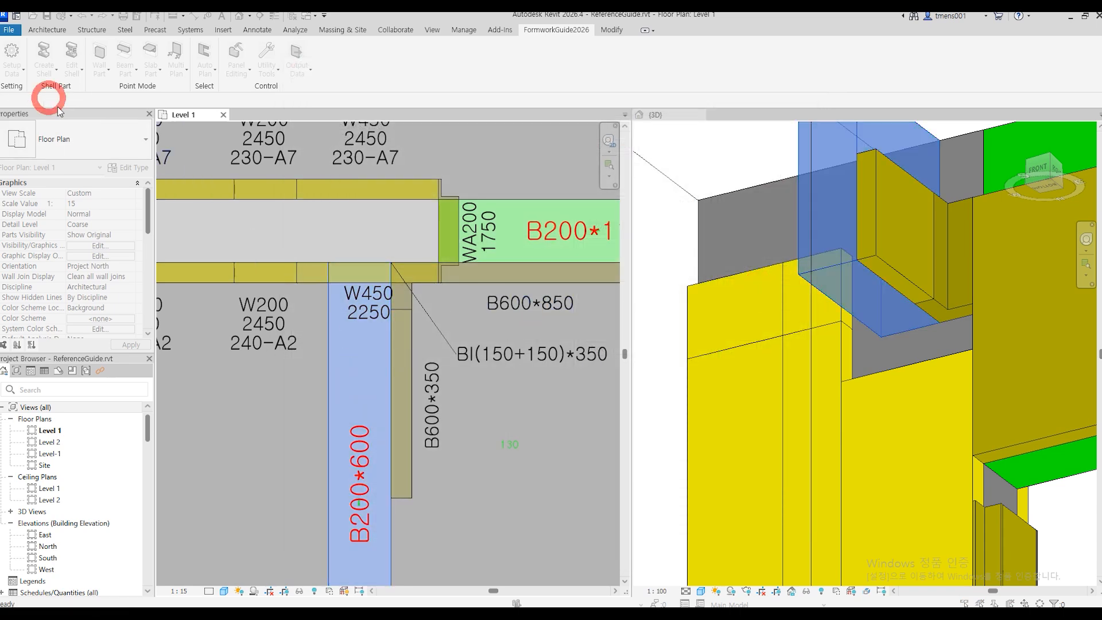
{"action": "left_click", "coordinate": [600, 543]}
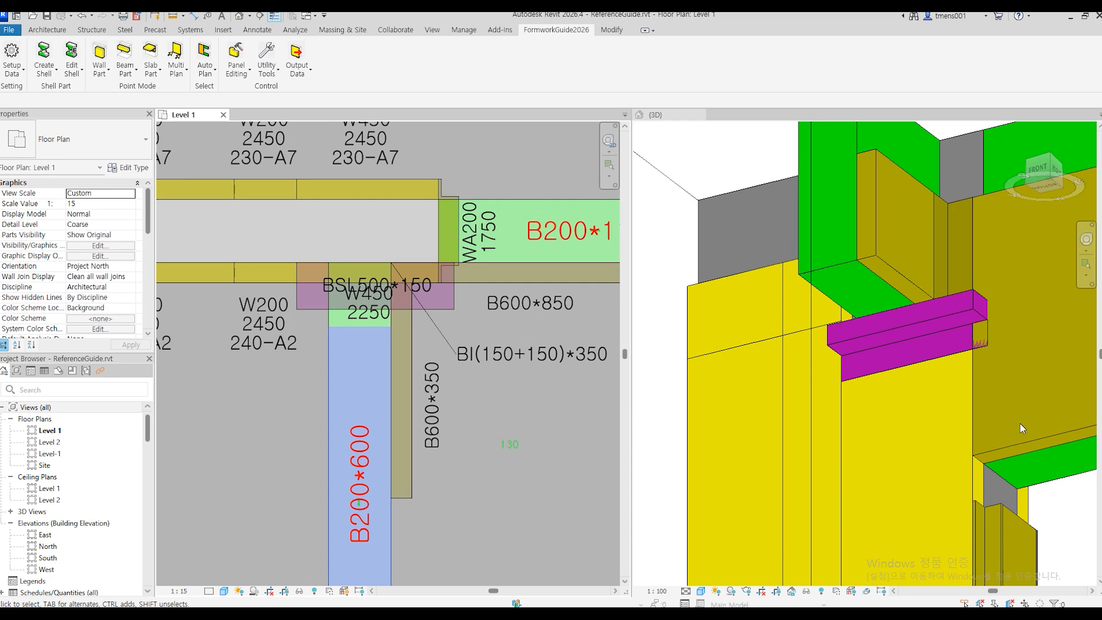
Step: Inspect the BSL500*150 panel where it meets the large beam's side panel in the 3D view and delete it
{"action": "left_click", "coordinate": [964, 312]}
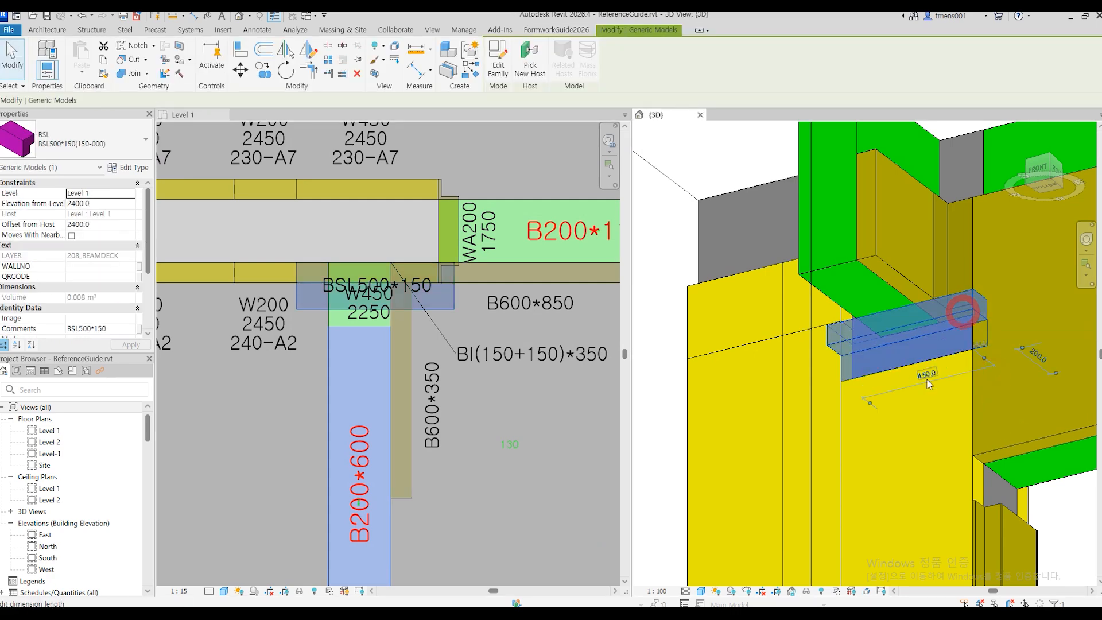
{"action": "middle_click_drag", "start_coordinate": [925, 408], "coordinate": [1004, 383], "text": "shift"}
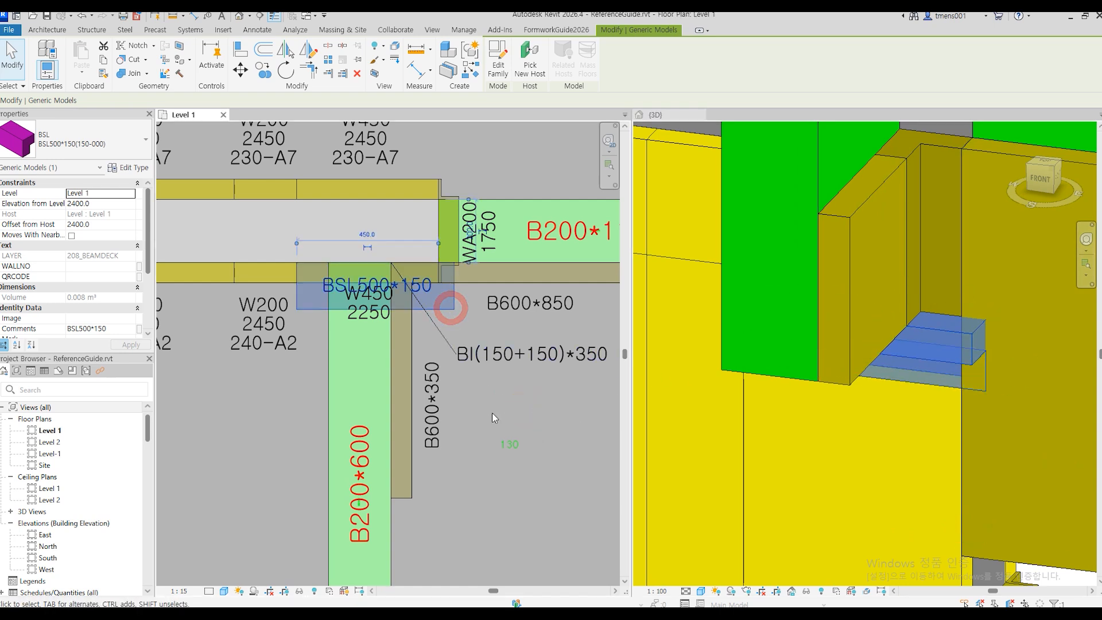
{"action": "key", "text": "Delete"}
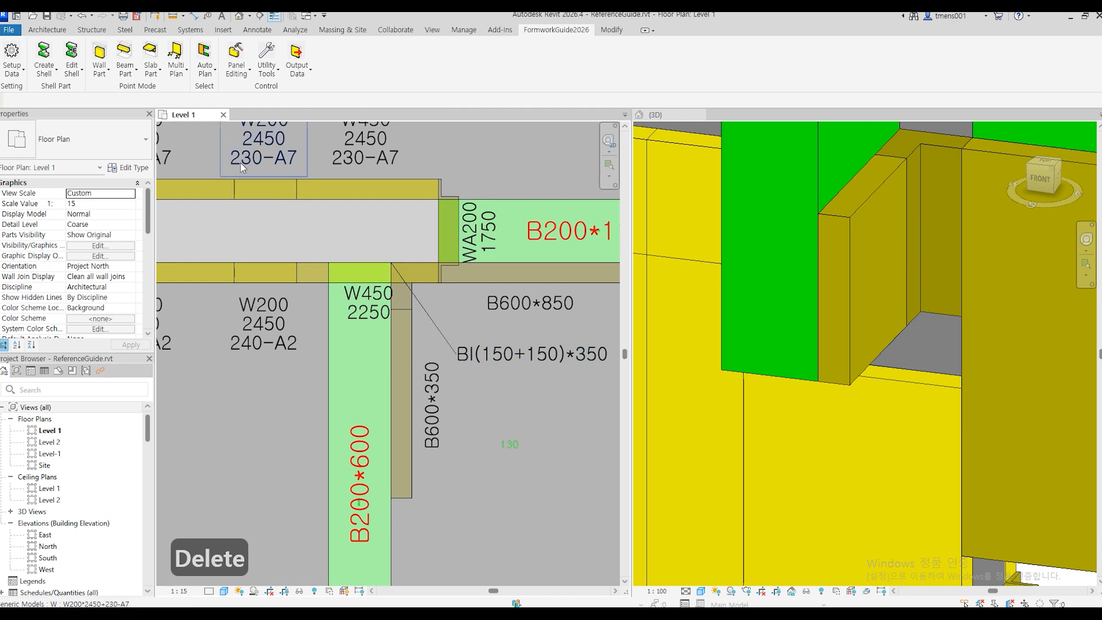
Step: Define a new 450-long AL-BSL (BS1) panel along the wall edge at the W450*2250 panel, ending at the wall's end corner
{"action": "left_click", "coordinate": [124, 67]}
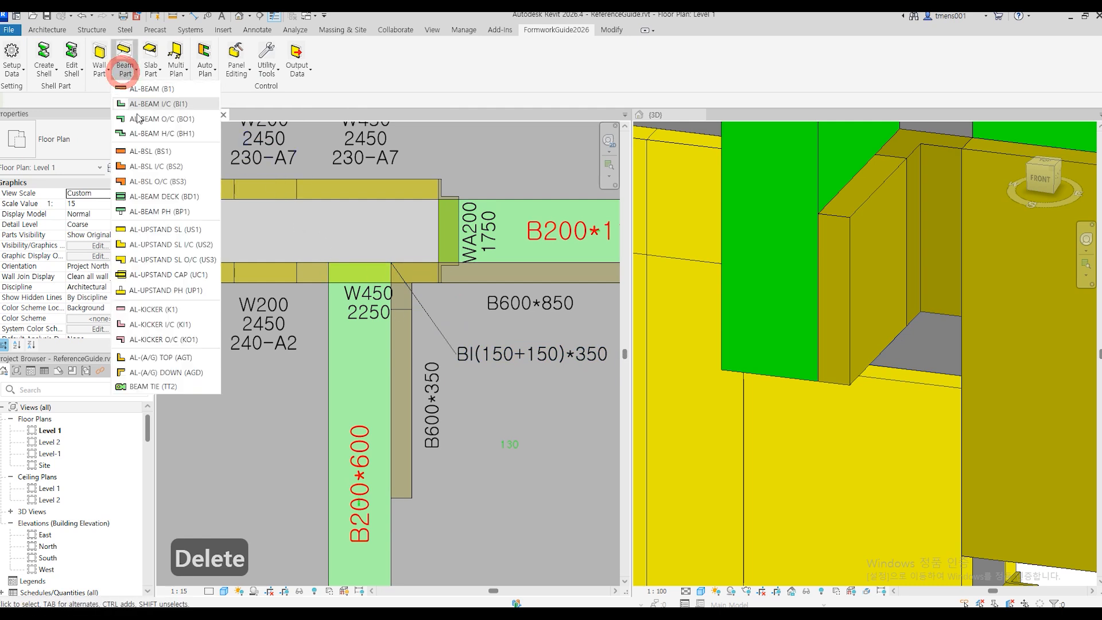
{"action": "left_click", "coordinate": [143, 150]}
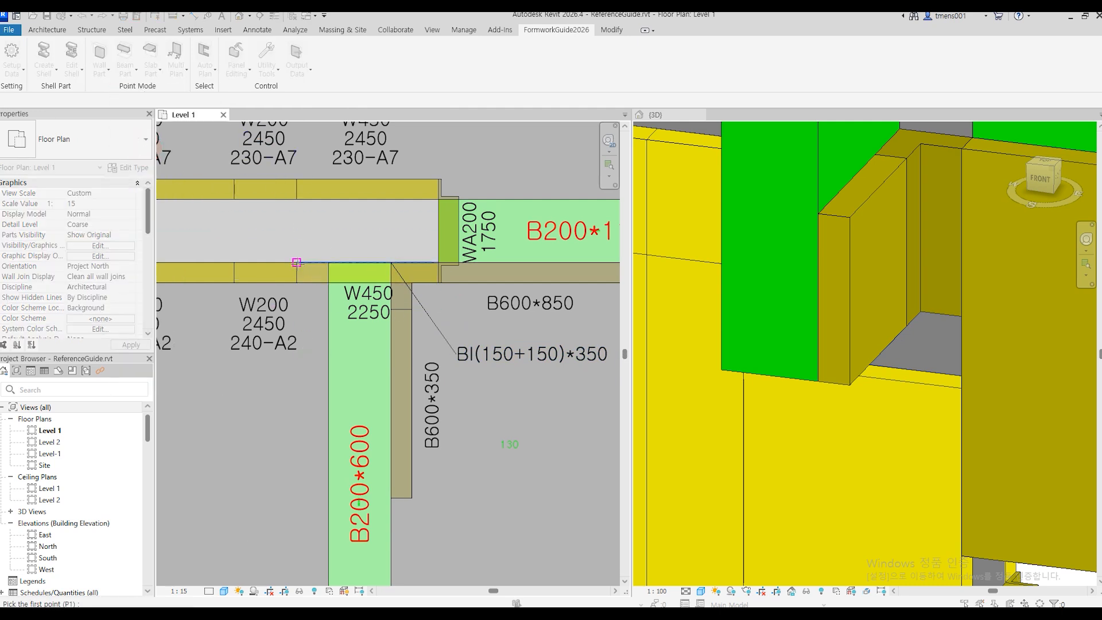
{"action": "left_click", "coordinate": [298, 263]}
{"action": "left_click", "coordinate": [438, 264]}
{"action": "left_click", "coordinate": [489, 423]}
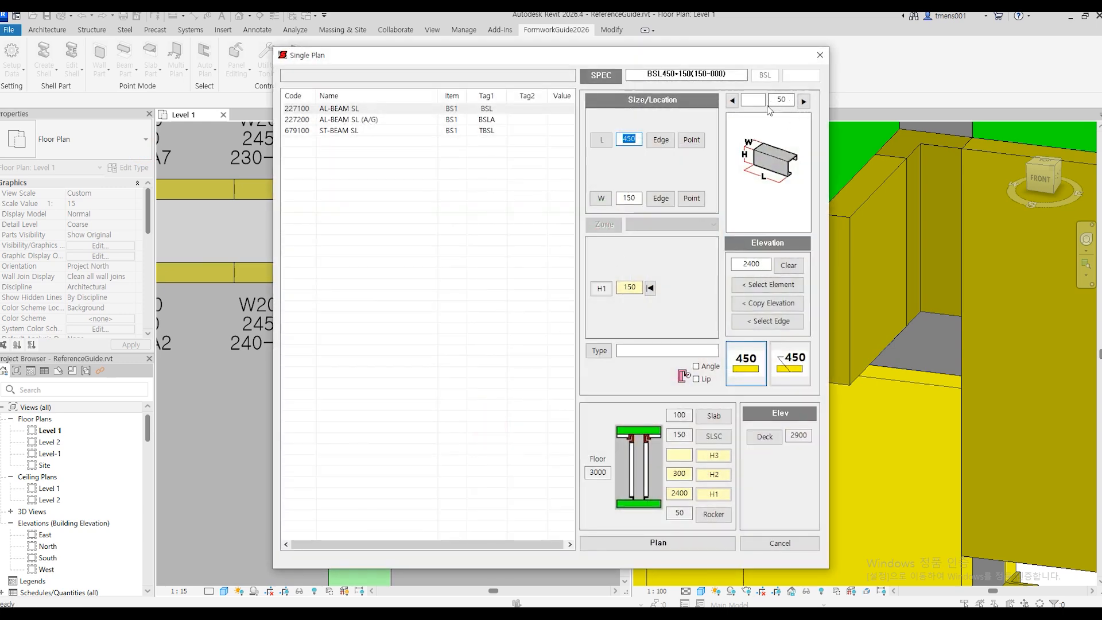
Step: Clear the panel's 50 extension, calculate its elevation from the B200*600 beam, place it as BSL450*150, and check it in 3D
{"action": "left_click", "coordinate": [803, 101]}
{"action": "left_click", "coordinate": [770, 284]}
{"action": "left_click", "coordinate": [362, 394]}
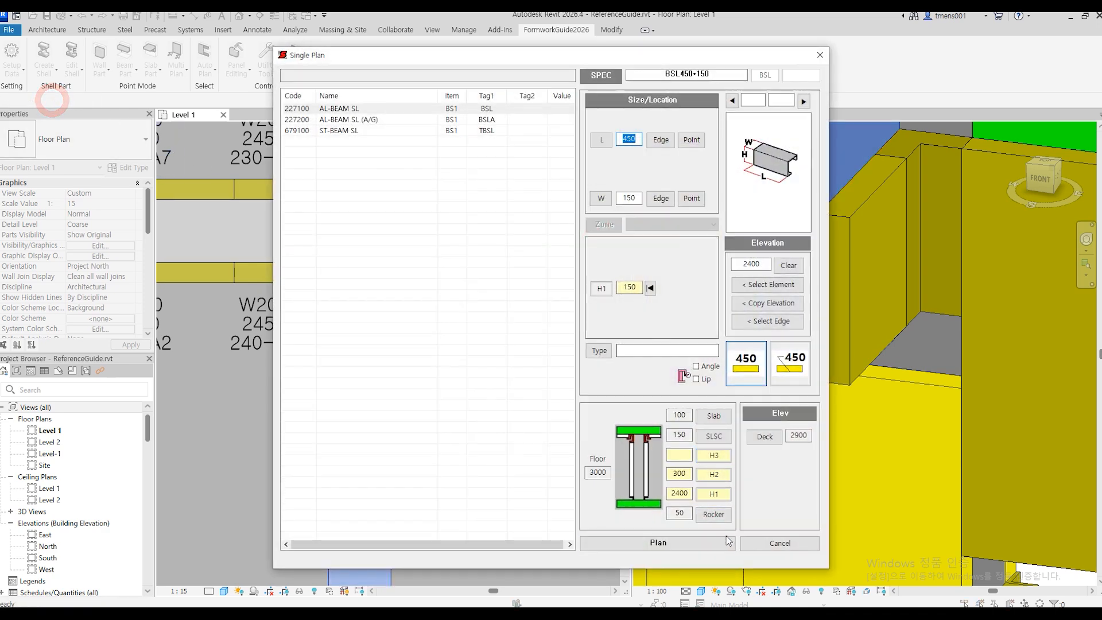
{"action": "left_click", "coordinate": [723, 543]}
{"action": "scroll", "coordinate": [923, 431], "scroll_direction": "down", "scroll_amount": 2}
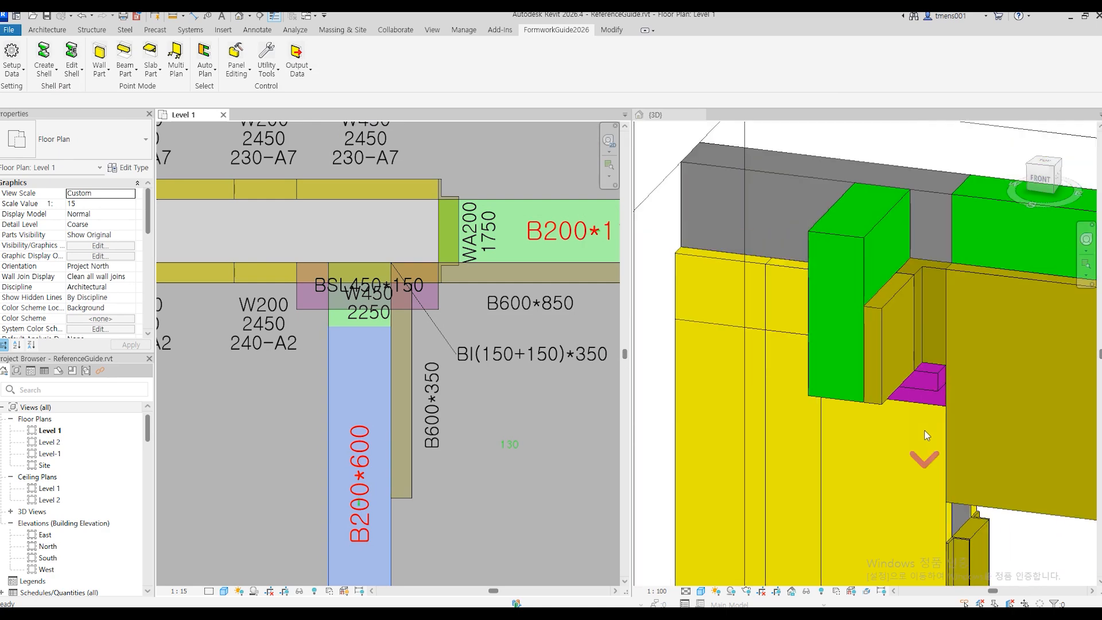
{"action": "middle_click_drag", "start_coordinate": [887, 281], "coordinate": [915, 508], "text": "shift"}
{"action": "middle_click_drag", "start_coordinate": [875, 477], "coordinate": [836, 528], "text": "shift"}
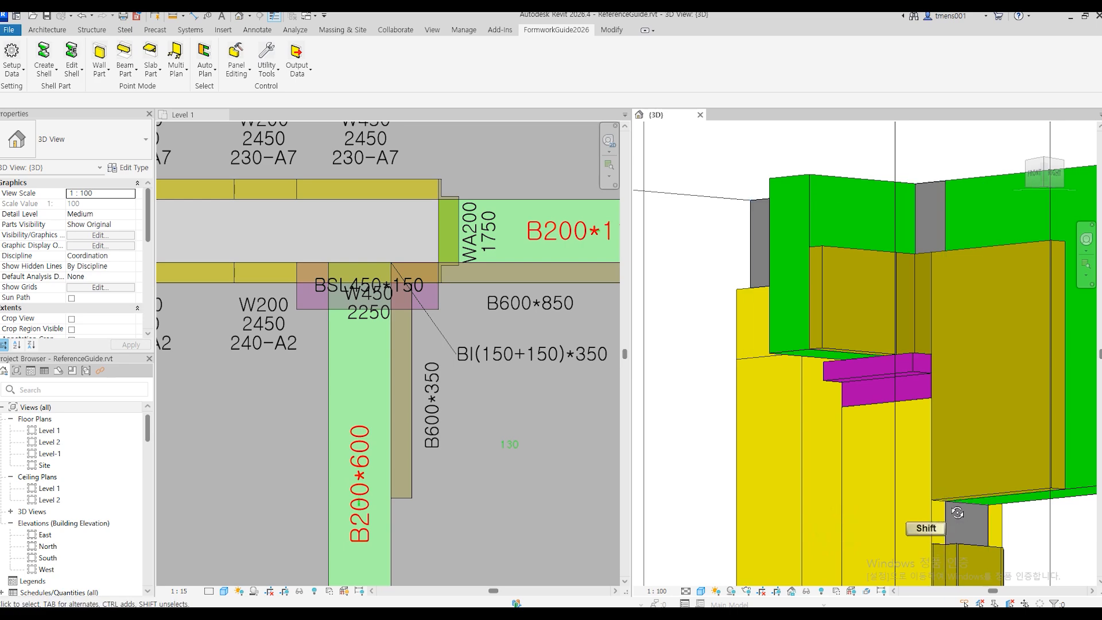
{"action": "middle_click_drag", "start_coordinate": [953, 516], "coordinate": [939, 475], "text": "shift"}
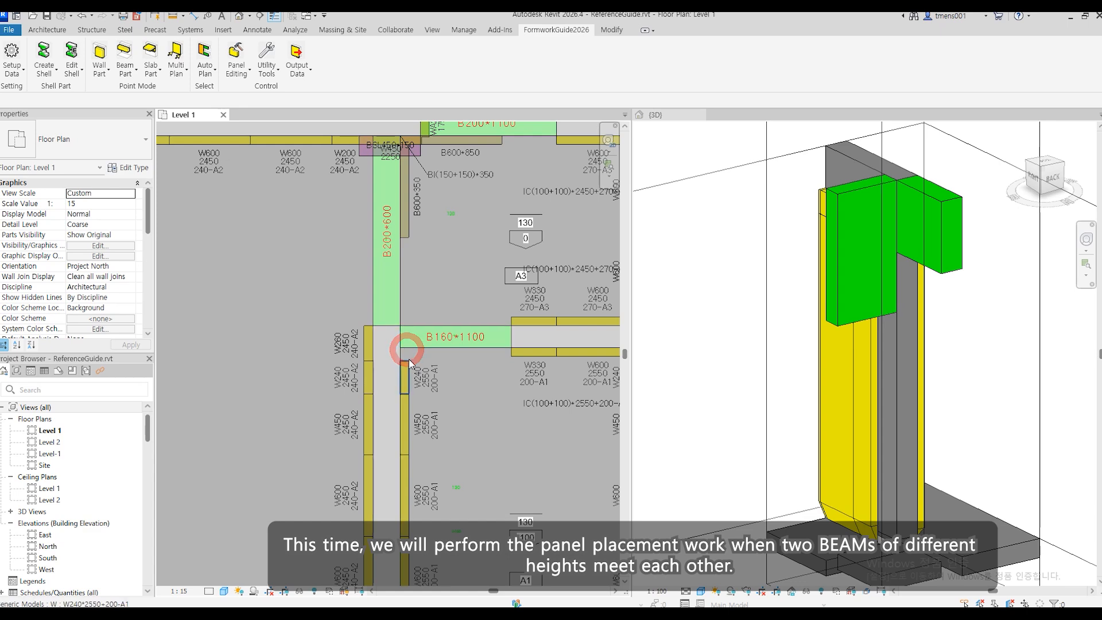
Step: Define an AL-BEAM I/C (BI1) corner panel at the inside corner where the B200*600 and B160*1100 beams meet
{"action": "scroll", "coordinate": [396, 353], "scroll_direction": "up", "scroll_amount": 4}
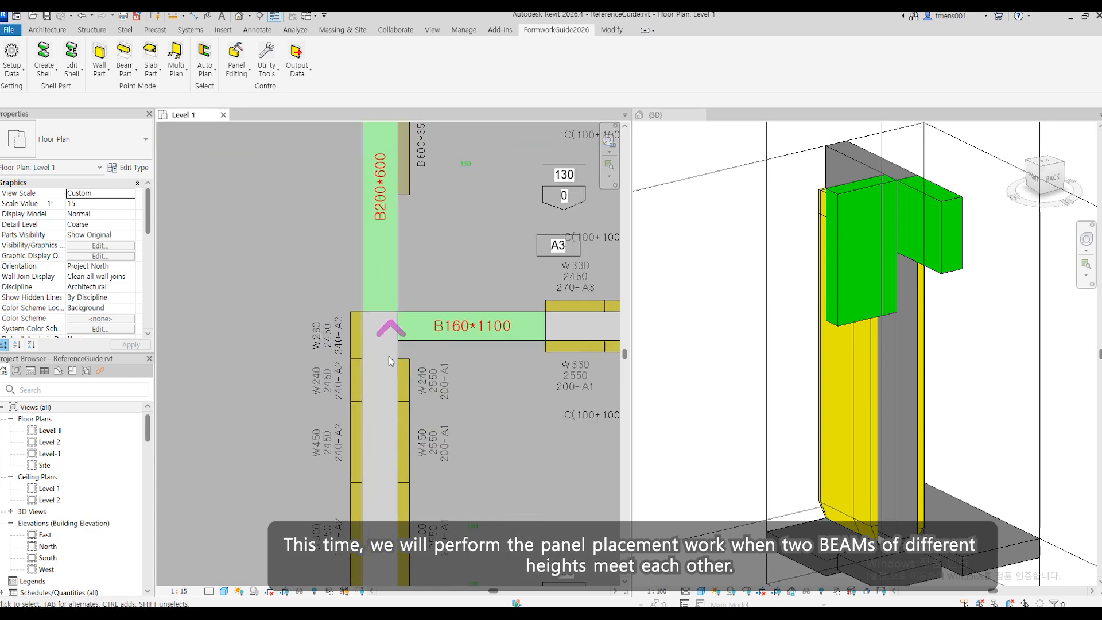
{"action": "middle_click_drag", "start_coordinate": [409, 350], "coordinate": [409, 336]}
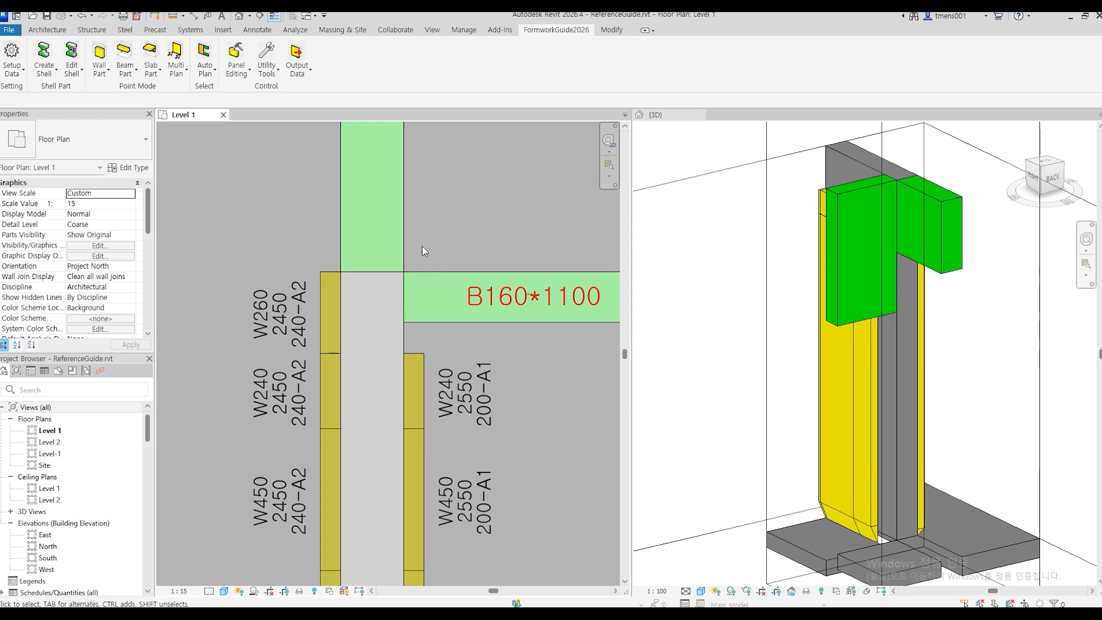
{"action": "left_click", "coordinate": [125, 62]}
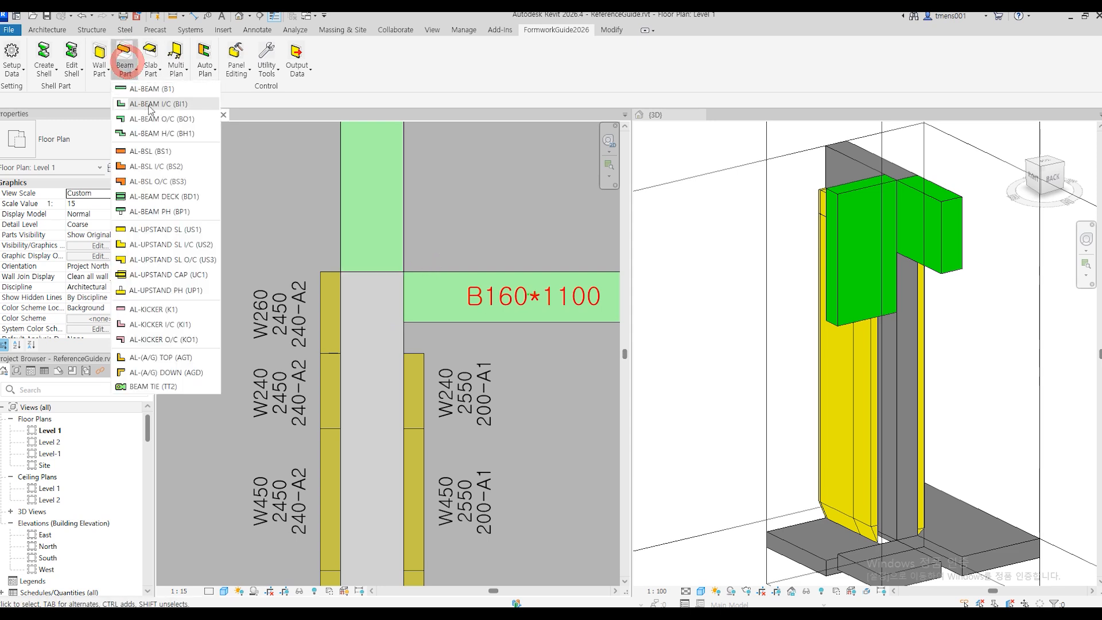
{"action": "left_click", "coordinate": [148, 106]}
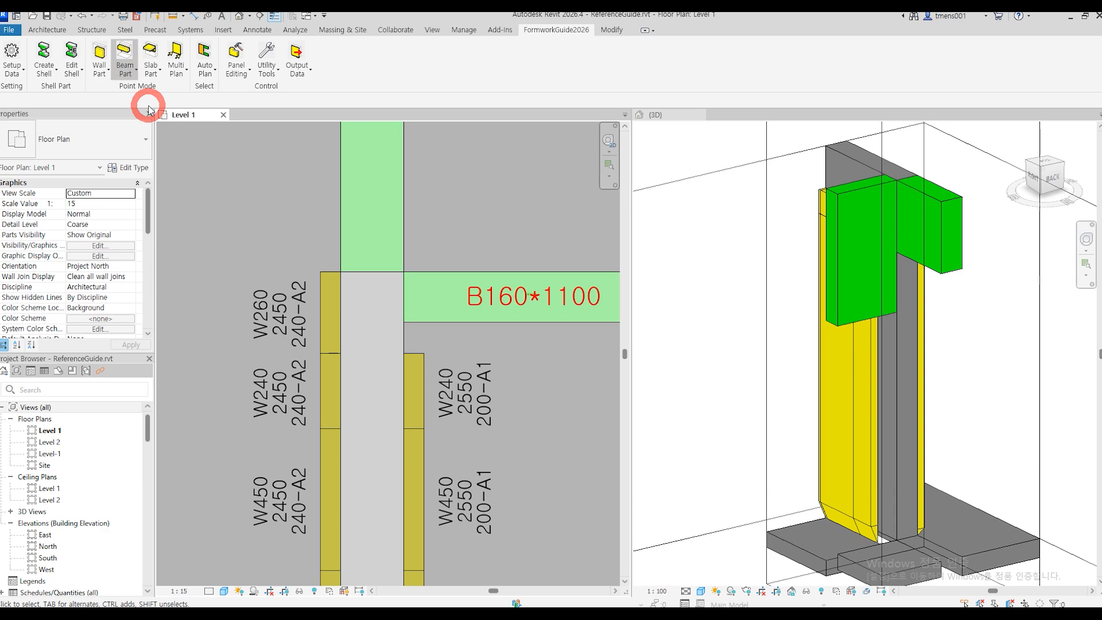
{"action": "left_click", "coordinate": [400, 272]}
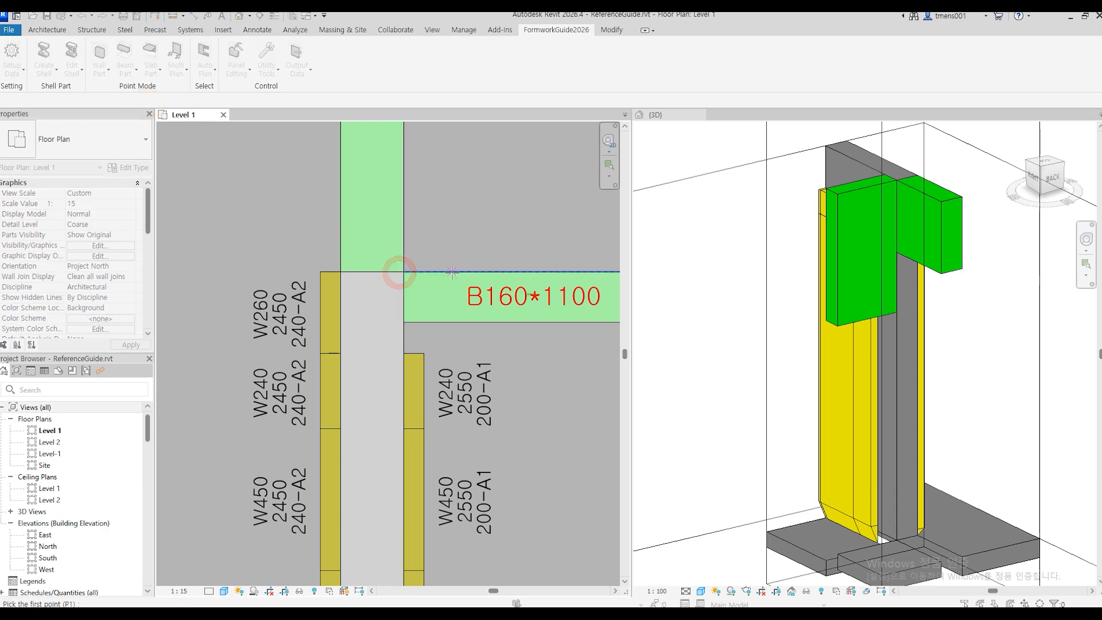
{"action": "left_click", "coordinate": [451, 273]}
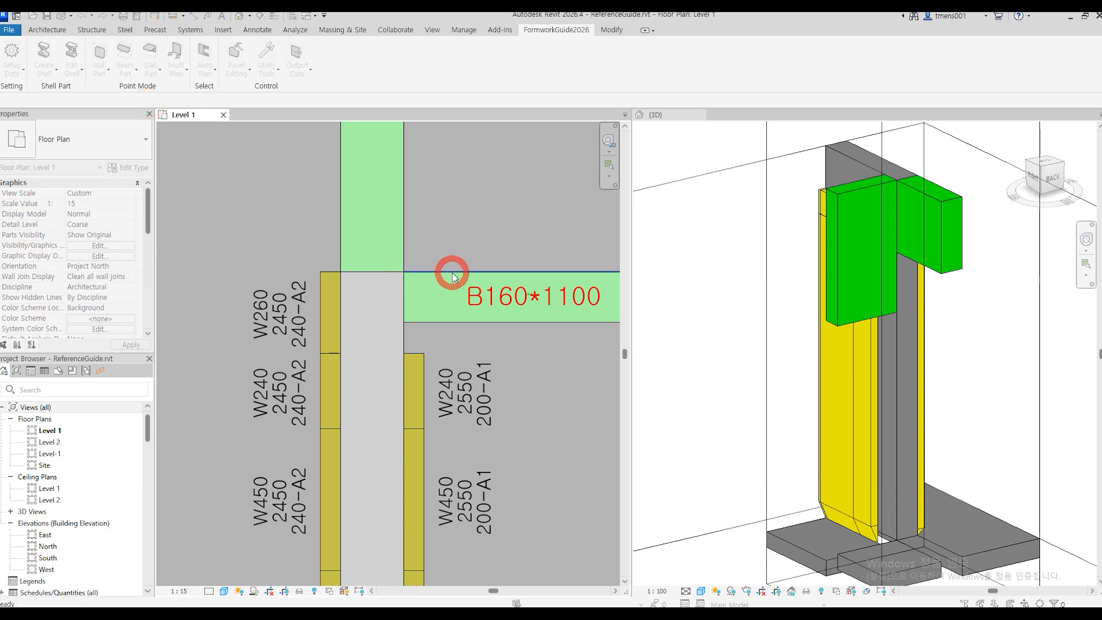
{"action": "left_click", "coordinate": [401, 217]}
Step: Set sides A and B to 150, calculate the height from the B200*600 beam, and place the corner panel as BI(150+150)*350
{"action": "left_click", "coordinate": [602, 142]}
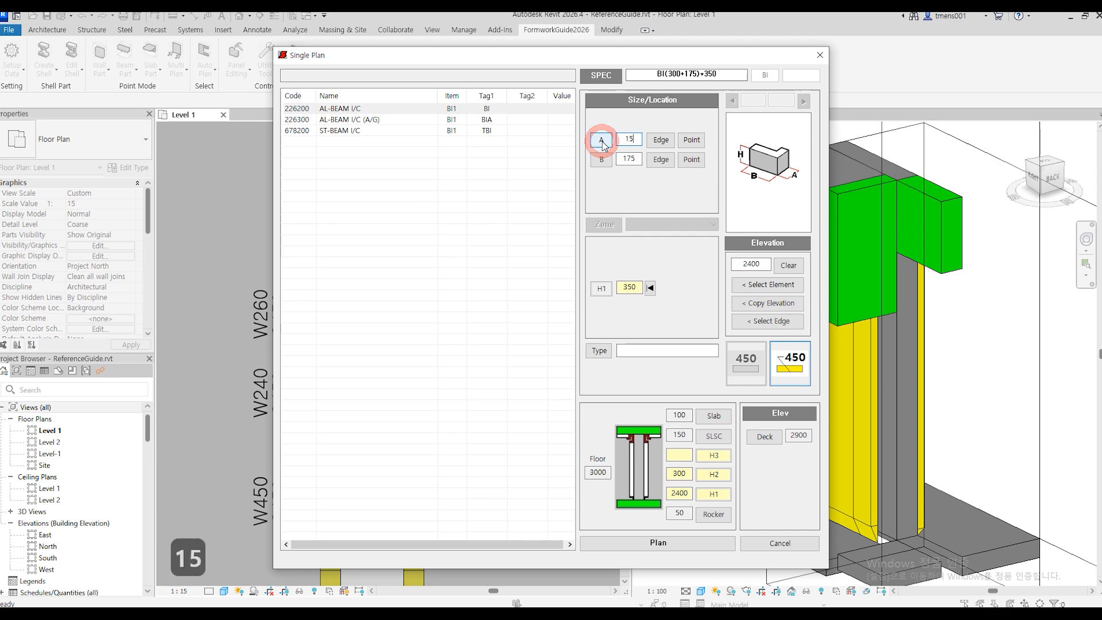
{"action": "type", "text": "150"}
{"action": "left_click", "coordinate": [601, 161]}
{"action": "type", "text": "150"}
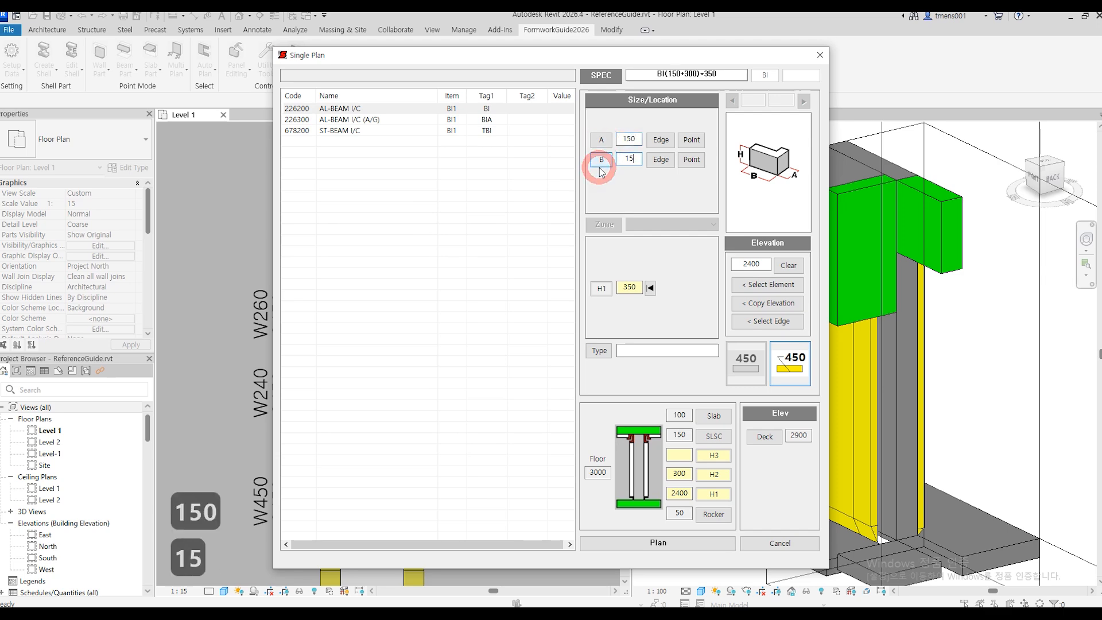
{"action": "left_click", "coordinate": [746, 285]}
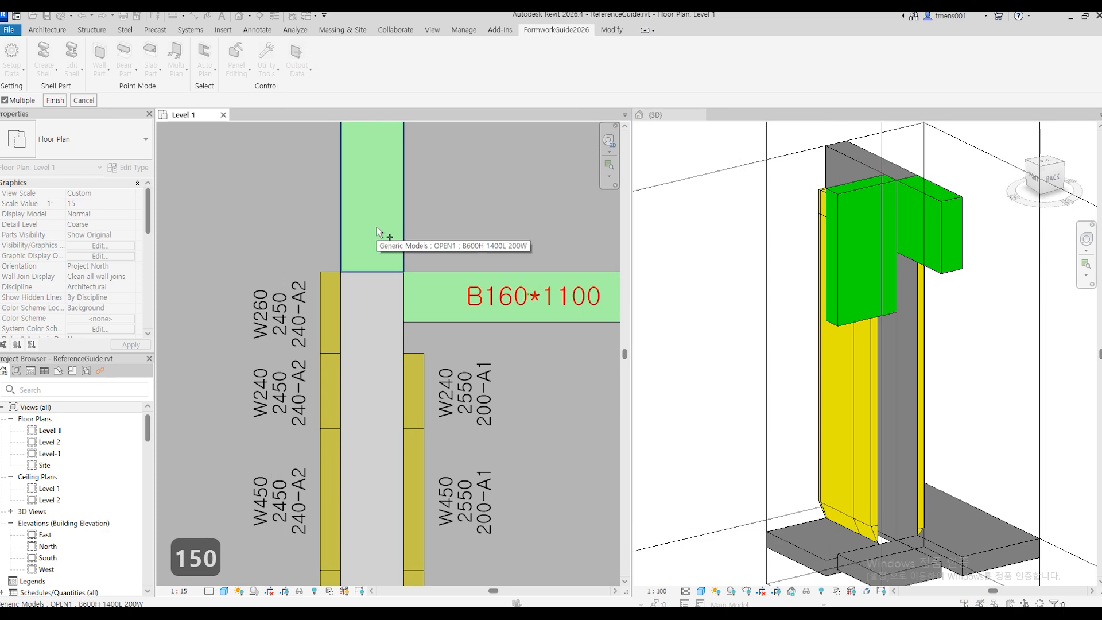
{"action": "left_click", "coordinate": [377, 231]}
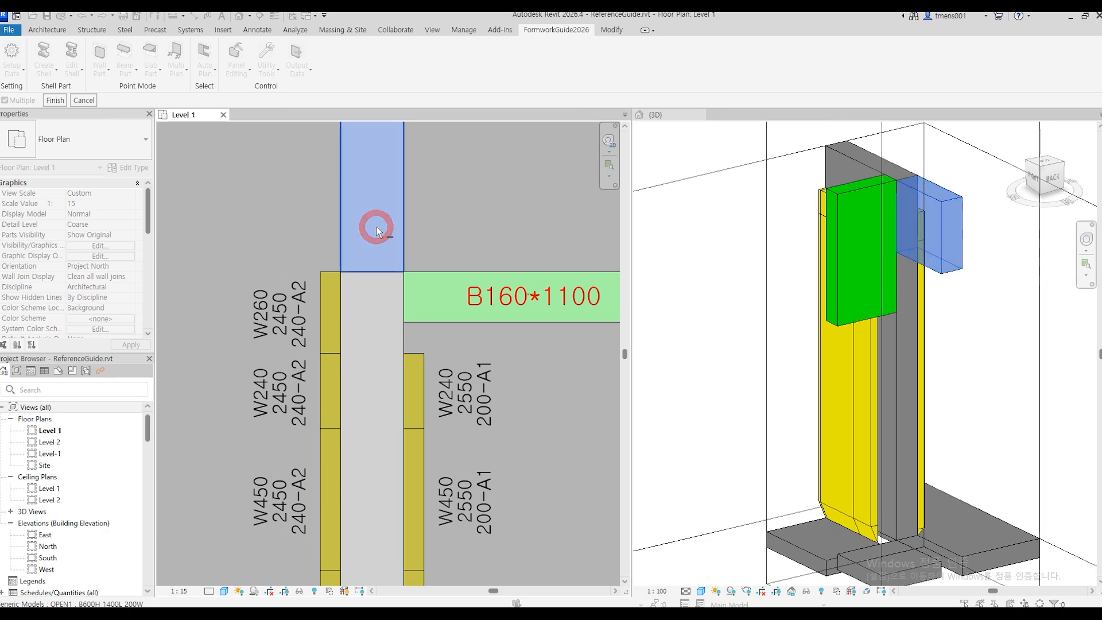
{"action": "left_click", "coordinate": [56, 101]}
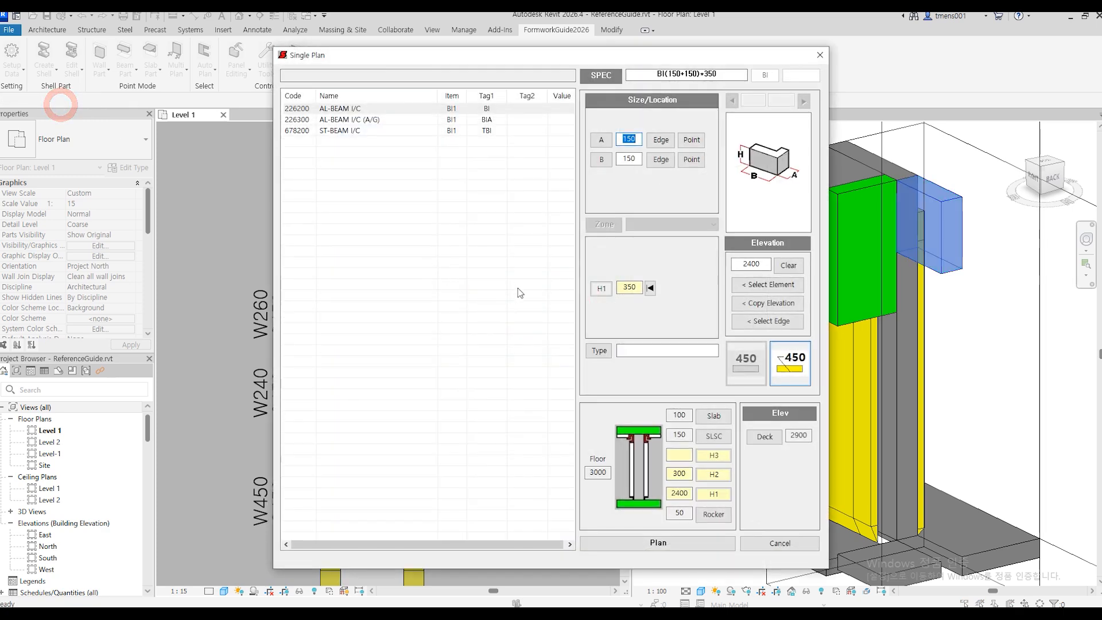
{"action": "left_click", "coordinate": [669, 544]}
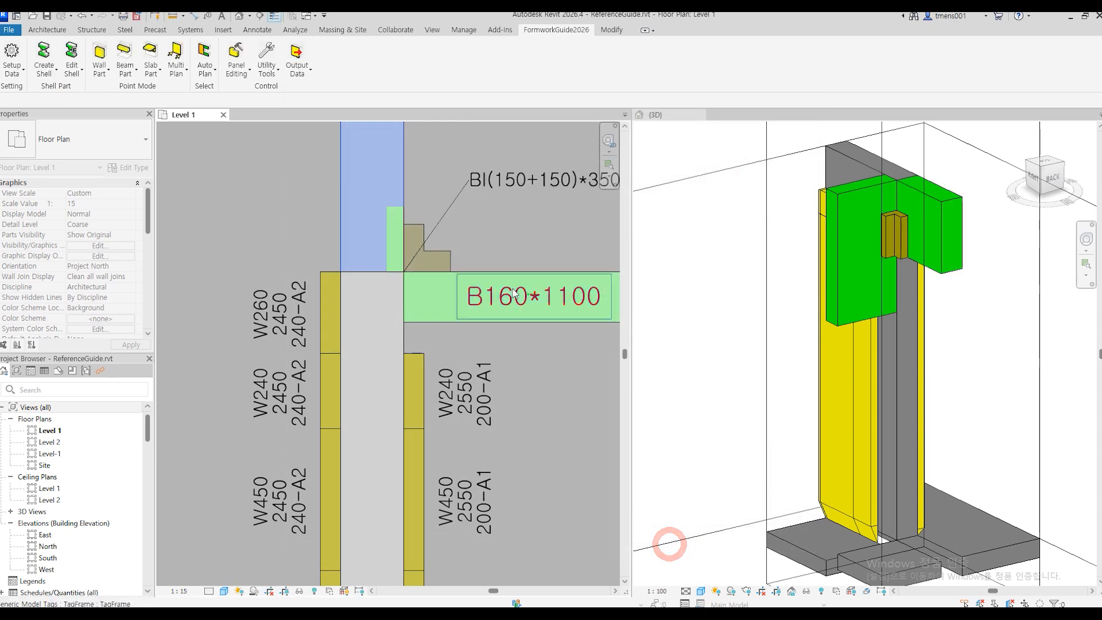
Step: Check the position of the new BI(150+150)*350 corner panel against the two beams in the 3D view
{"action": "left_click", "coordinate": [971, 319]}
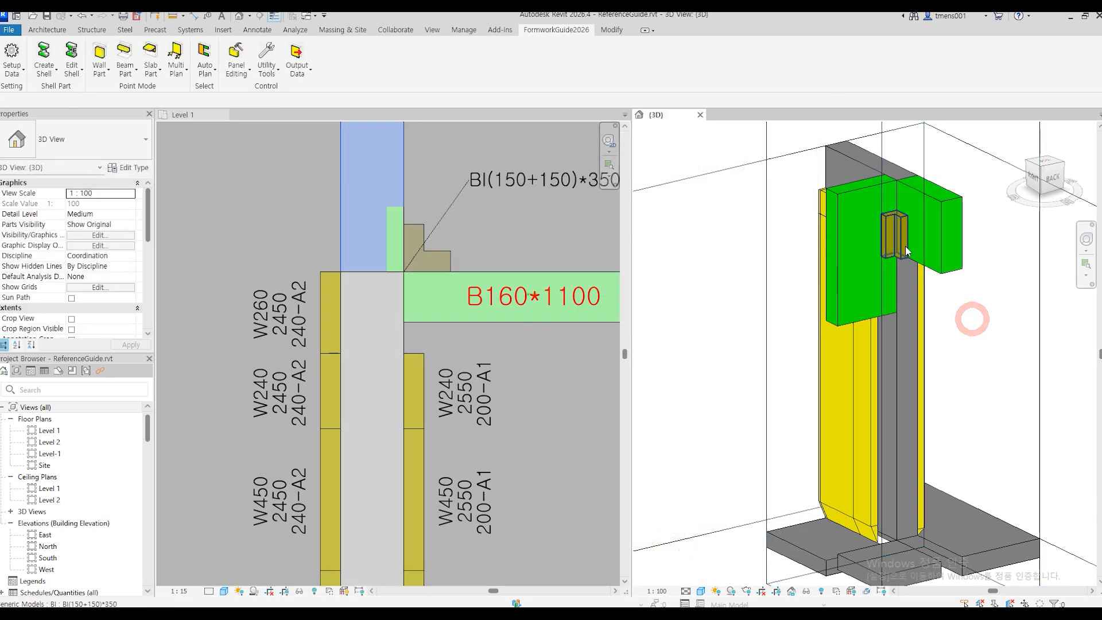
{"action": "left_click", "coordinate": [905, 246]}
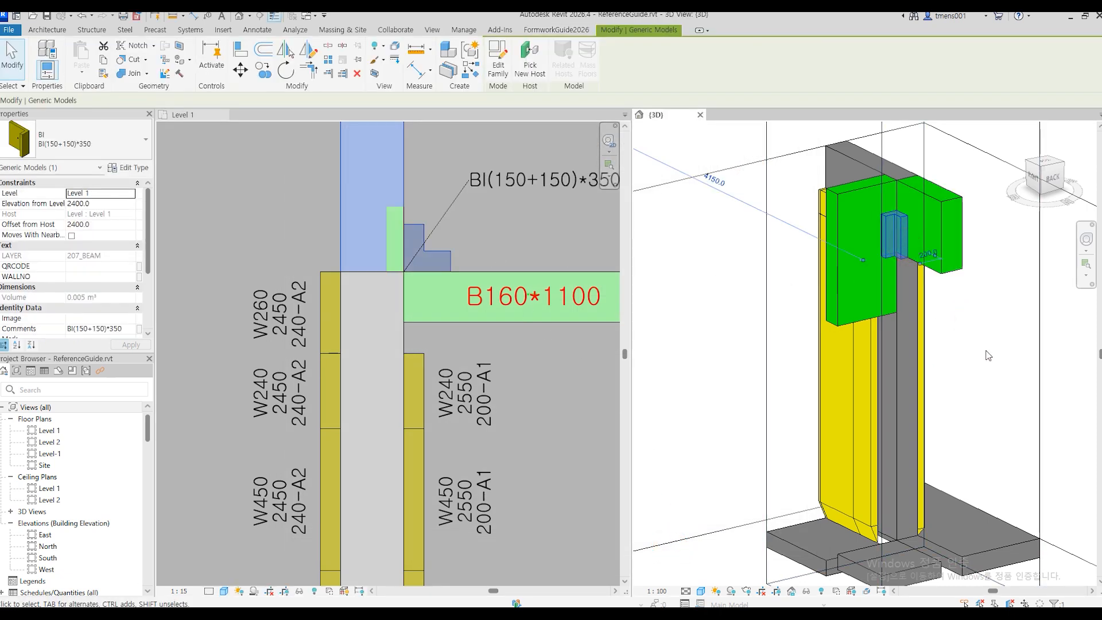
{"action": "key", "text": "Escape"}
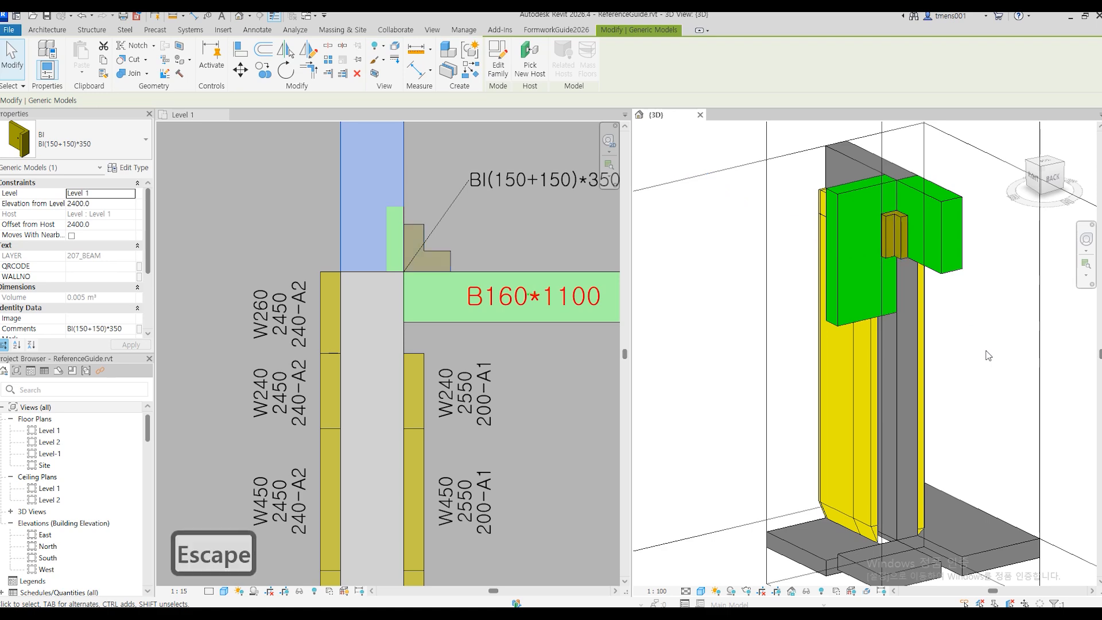
{"action": "left_click", "coordinate": [471, 242]}
{"action": "scroll", "coordinate": [484, 243], "scroll_direction": "down", "scroll_amount": 3}
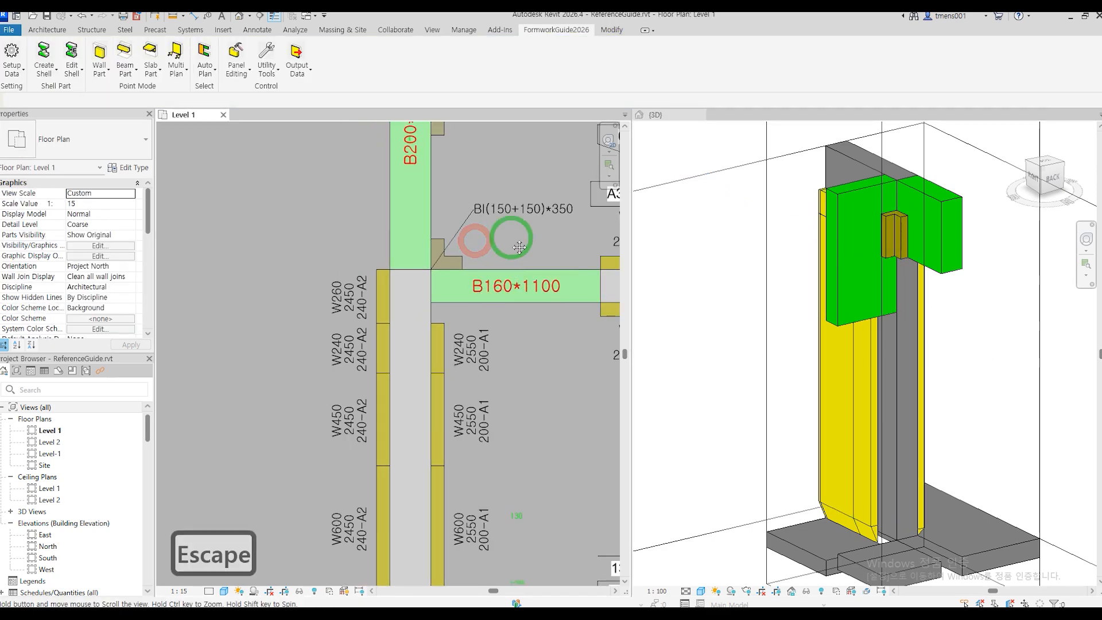
Step: Place a B500*350 beam side panel along the B200*600 beam between the BI(150+150)*350 corner panel and the B600*350 panel
{"action": "scroll", "coordinate": [460, 365], "scroll_direction": "down", "scroll_amount": 2}
{"action": "left_click", "coordinate": [125, 68]}
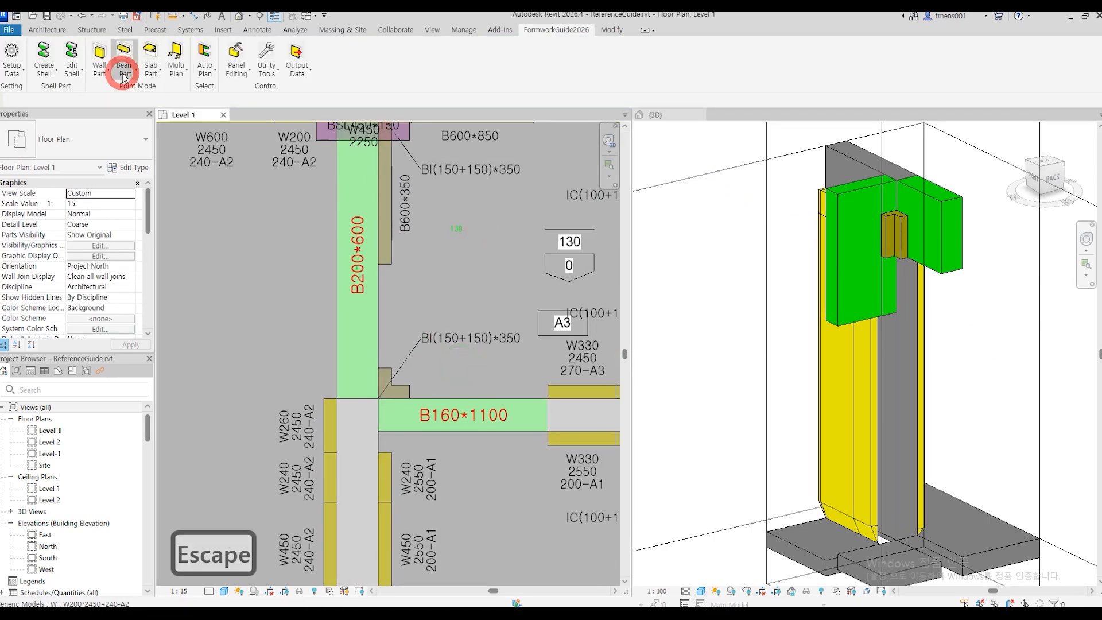
{"action": "left_click", "coordinate": [130, 90]}
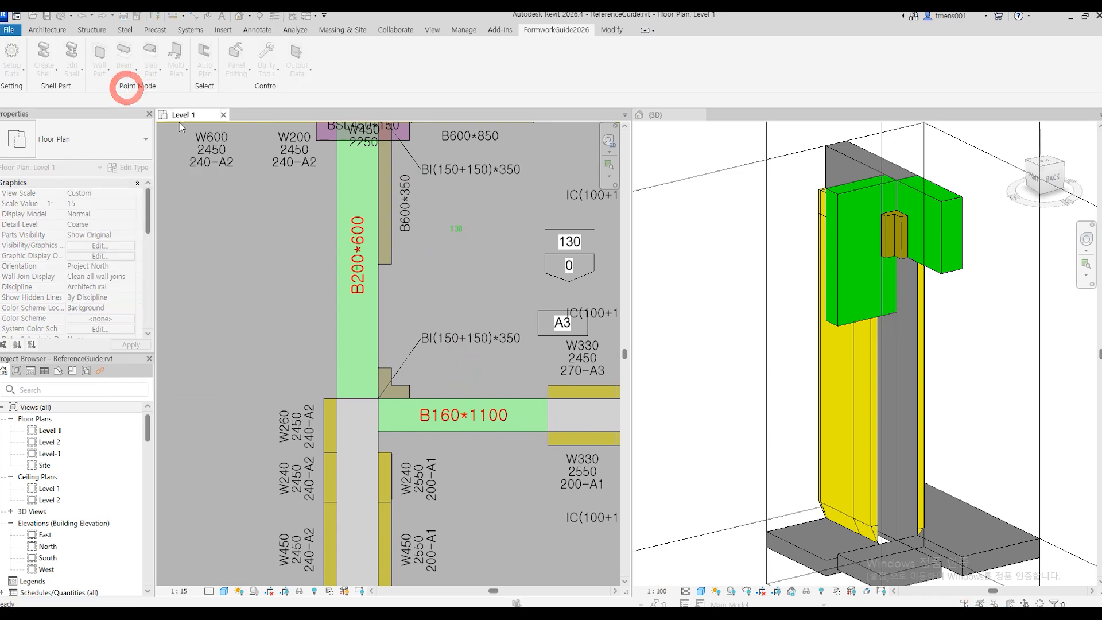
{"action": "left_click", "coordinate": [378, 368]}
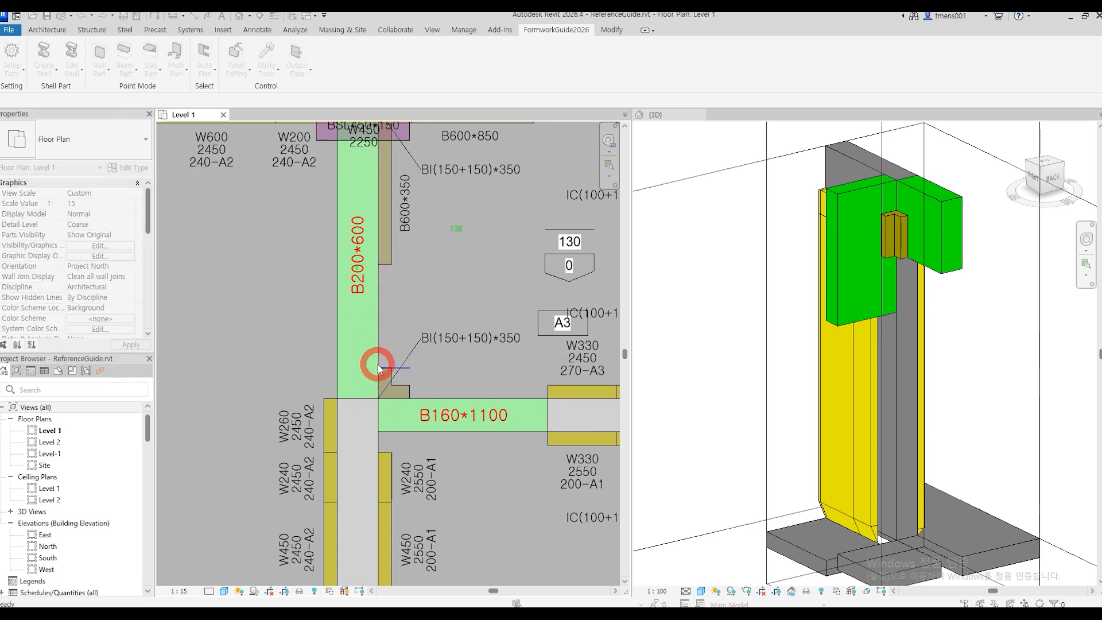
{"action": "left_click", "coordinate": [378, 265]}
{"action": "left_click", "coordinate": [433, 284]}
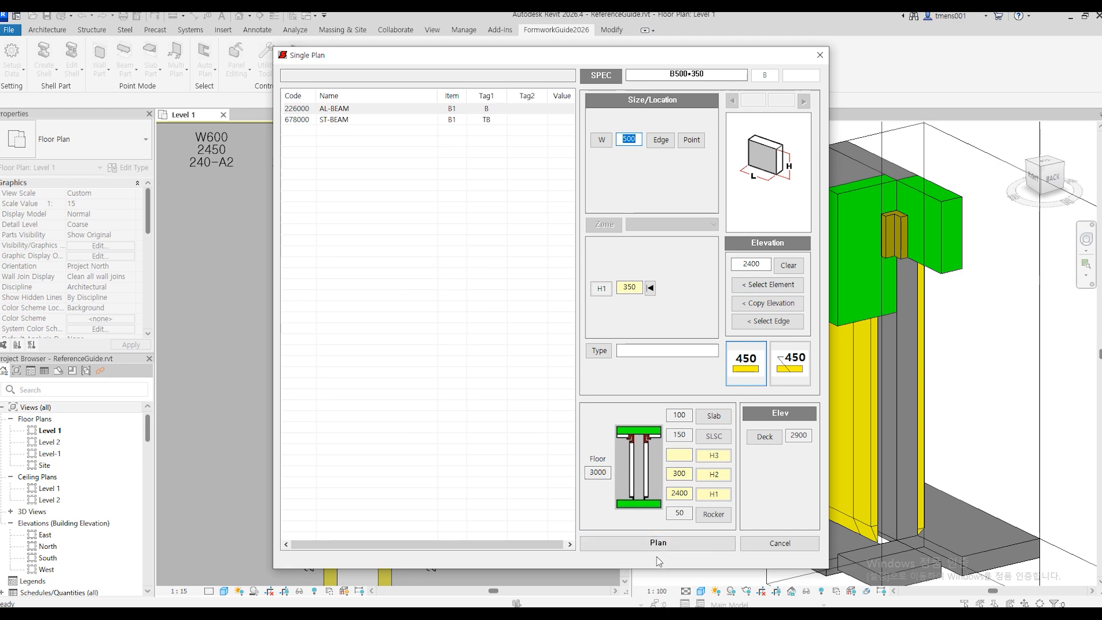
{"action": "left_click", "coordinate": [655, 541]}
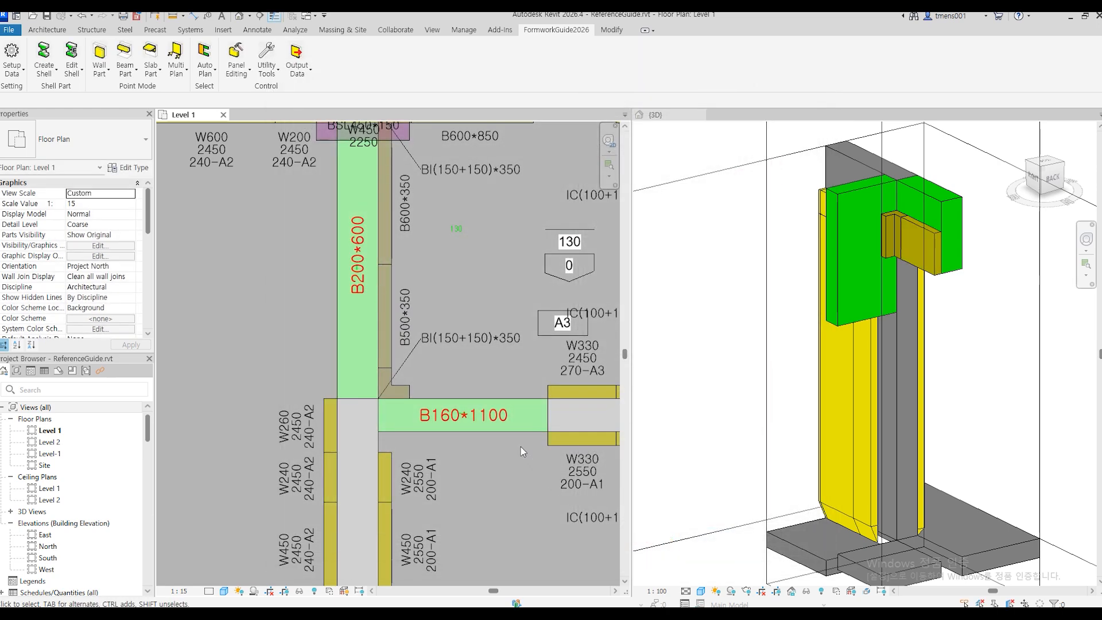
Step: Add a beam side panel along the B160*1100 beam from the corner panel to the wall, calculate its height from that beam, and place it as B670*850
{"action": "key", "text": "Return"}
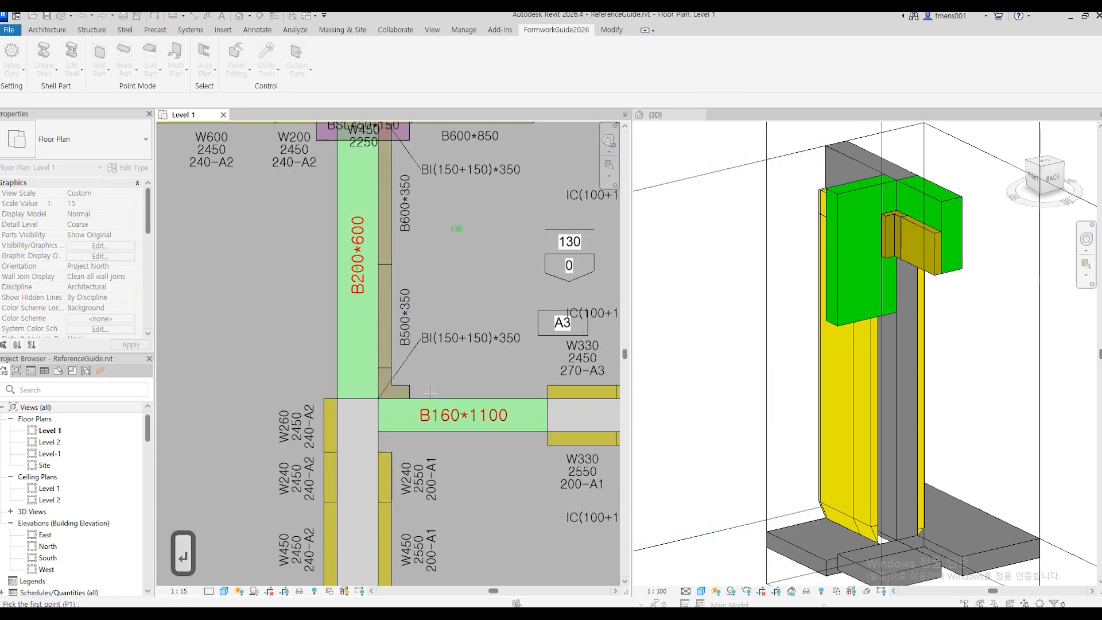
{"action": "left_click", "coordinate": [410, 397]}
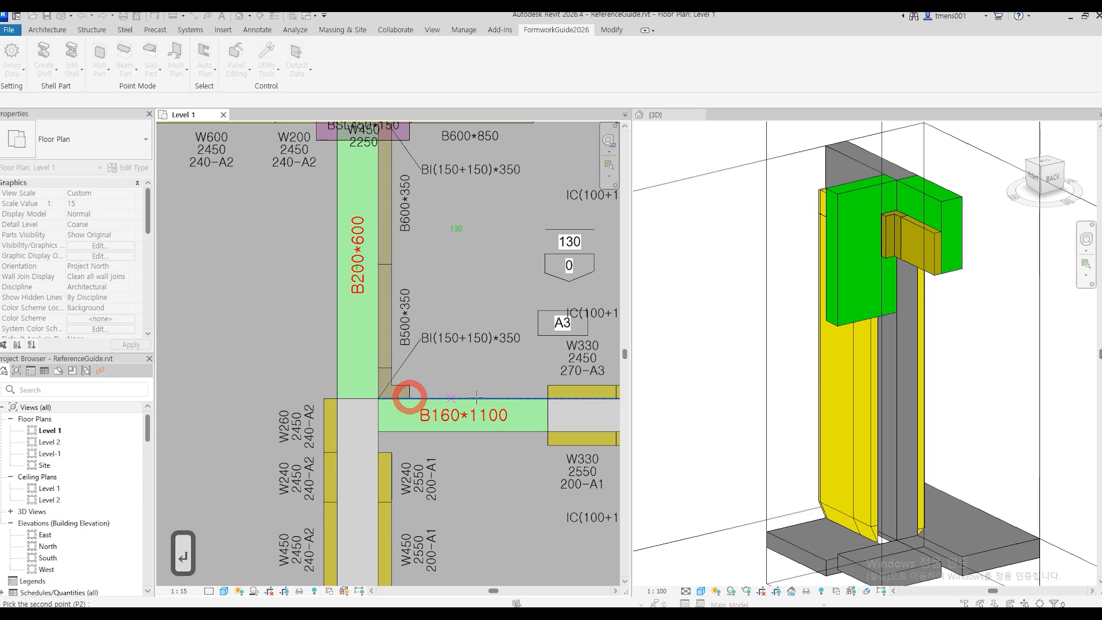
{"action": "left_click", "coordinate": [547, 398]}
{"action": "left_click", "coordinate": [520, 369]}
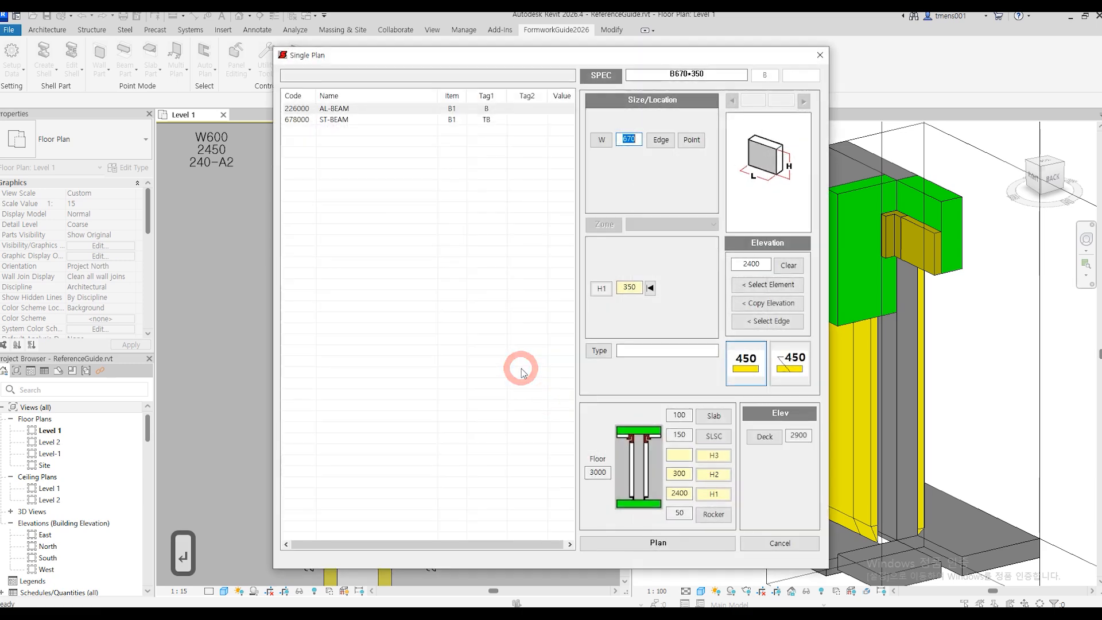
{"action": "left_click", "coordinate": [764, 285]}
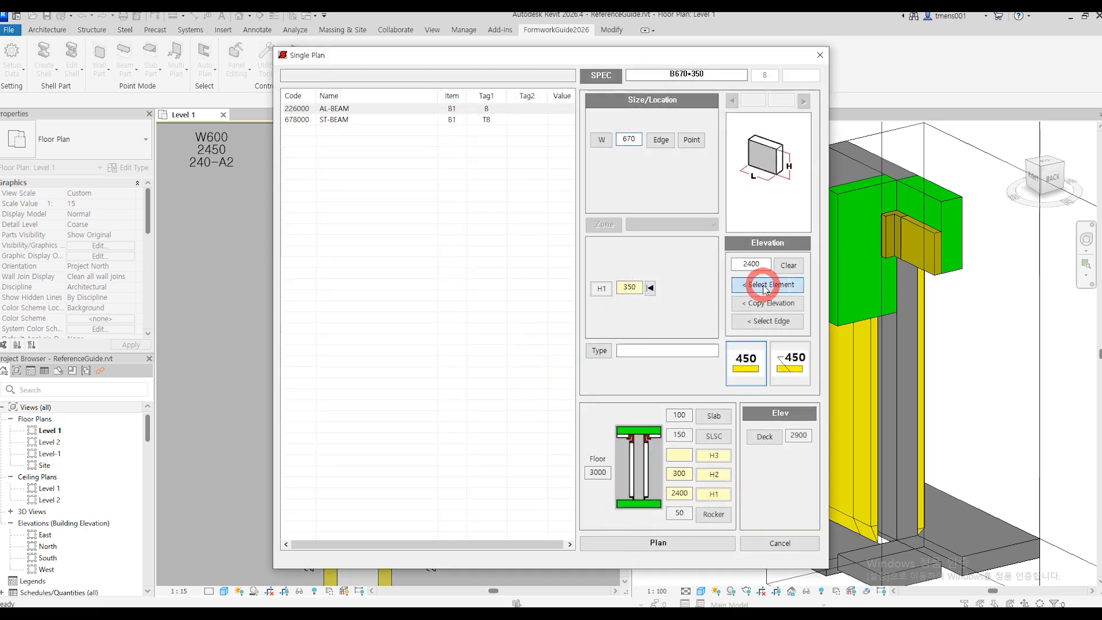
{"action": "left_click", "coordinate": [855, 281]}
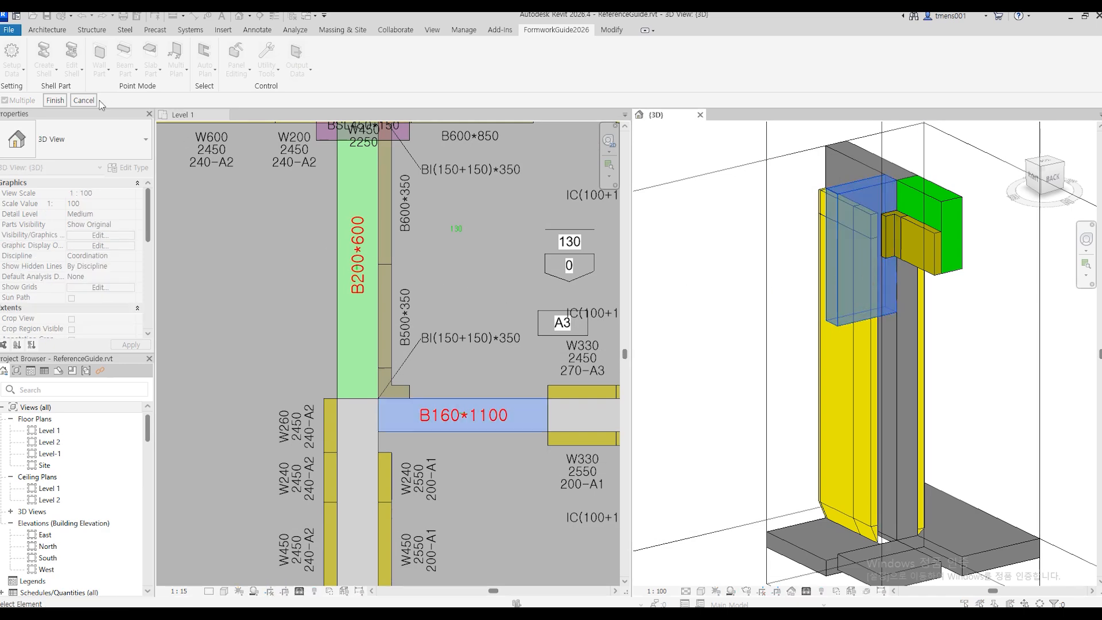
{"action": "left_click", "coordinate": [55, 100]}
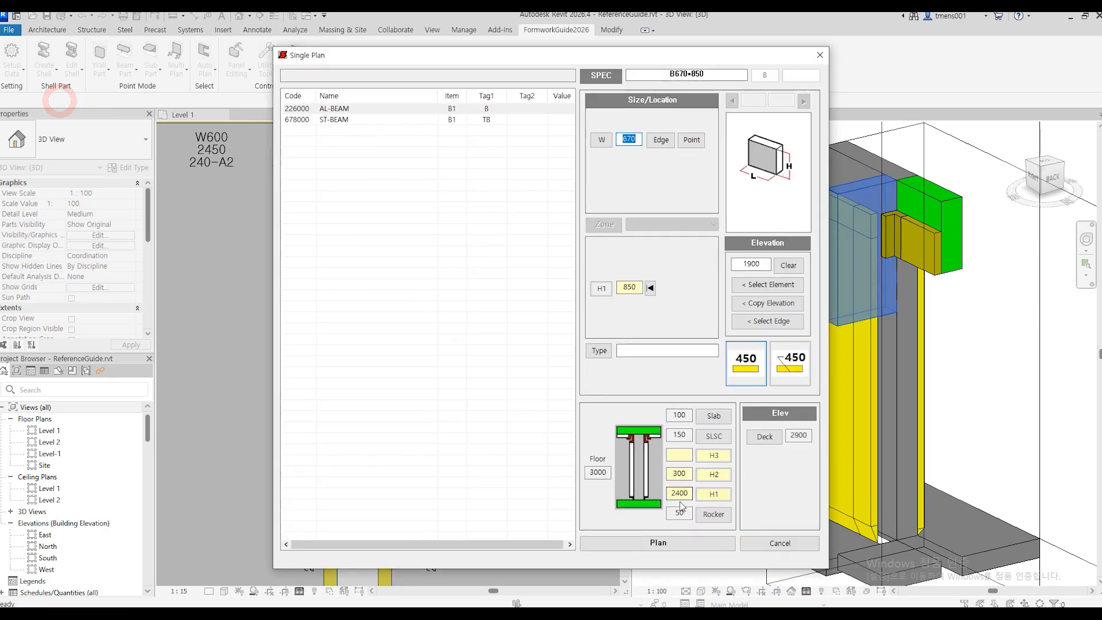
{"action": "left_click", "coordinate": [691, 543]}
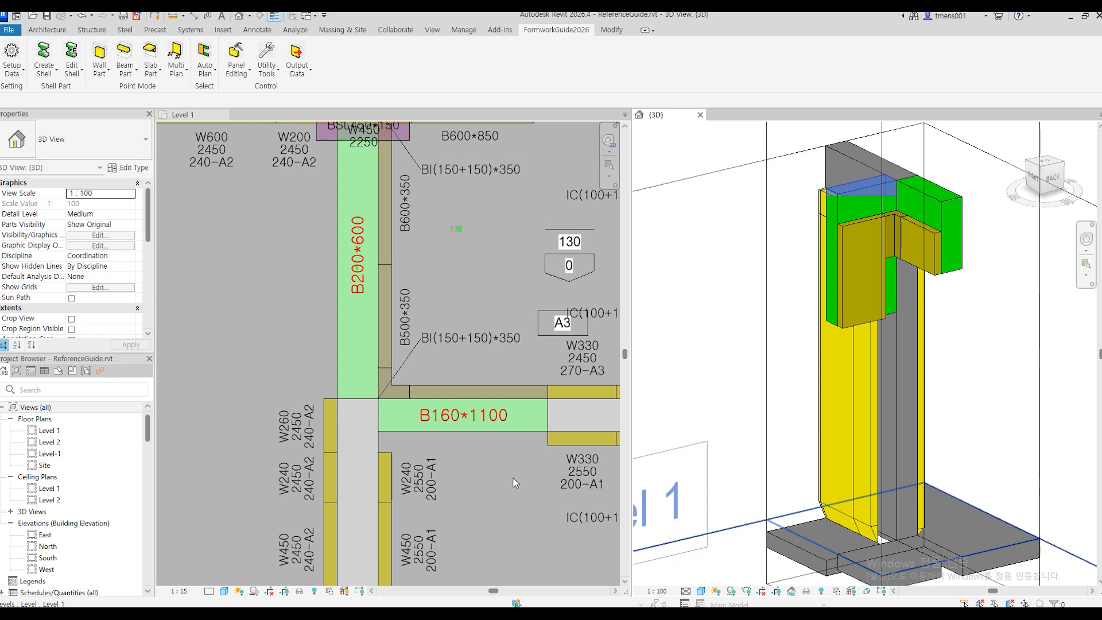
Step: Examine the new beam side panels in 3D and the W240*2550+200-A1 wall panel next to the gap below the B160*1100 beam
{"action": "left_click", "coordinate": [494, 477]}
{"action": "scroll", "coordinate": [376, 472], "scroll_direction": "up", "scroll_amount": 1}
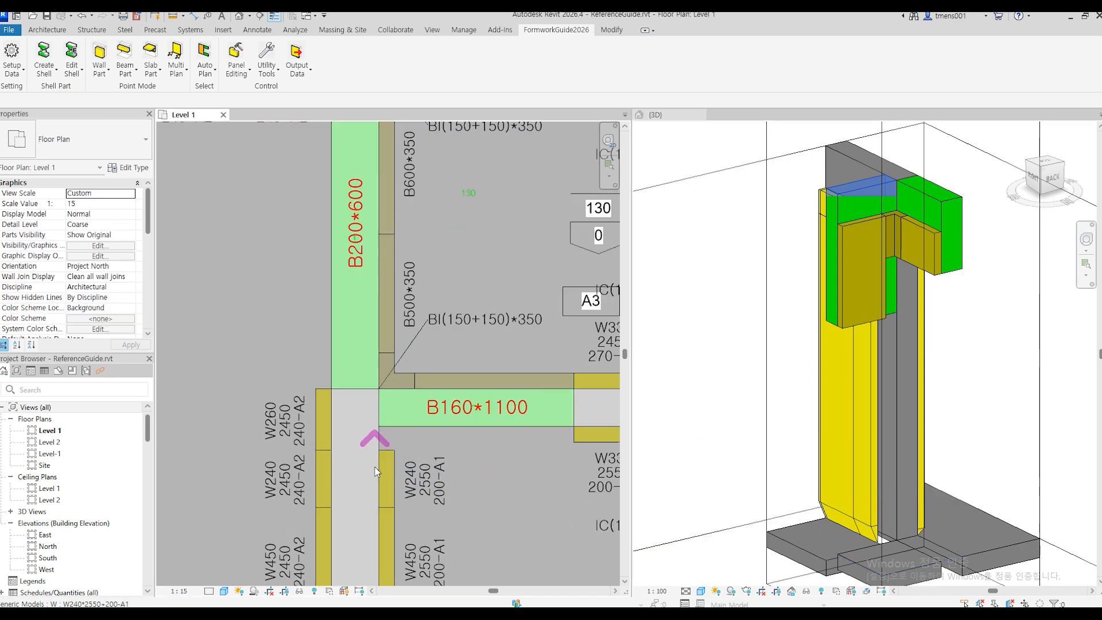
{"action": "scroll", "coordinate": [381, 465], "scroll_direction": "up", "scroll_amount": 3}
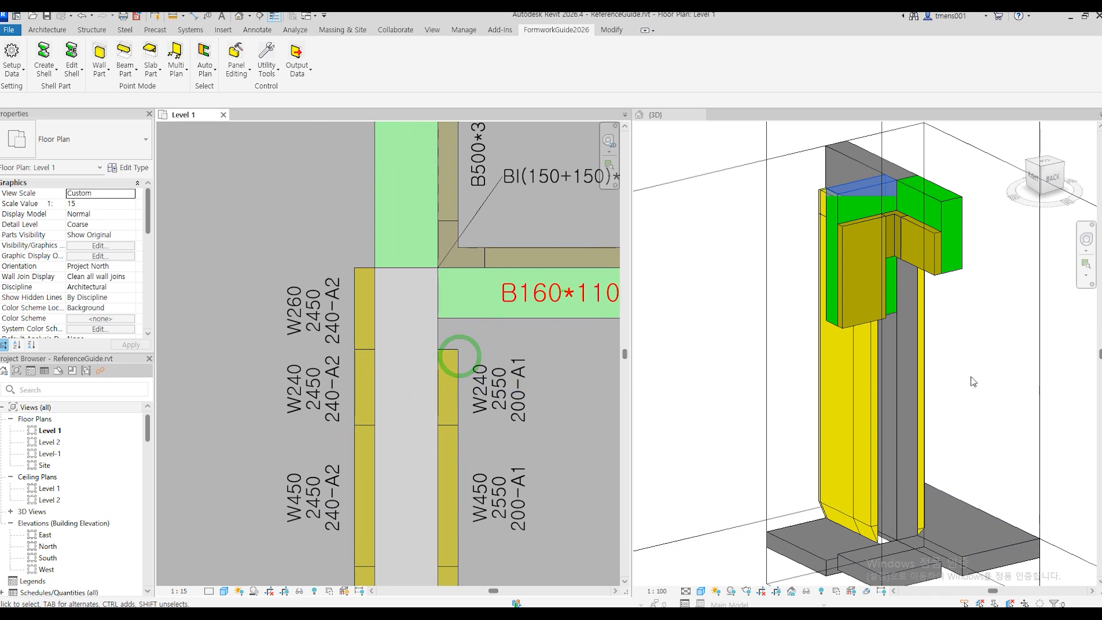
{"action": "left_click", "coordinate": [979, 316]}
{"action": "mouse_move", "coordinate": [975, 379]}
{"action": "middle_mouse_down", "text": "shift"}
{"action": "mouse_move", "coordinate": [987, 380]}
{"action": "mouse_move", "coordinate": [975, 384]}
{"action": "middle_mouse_up", "text": "shift"}
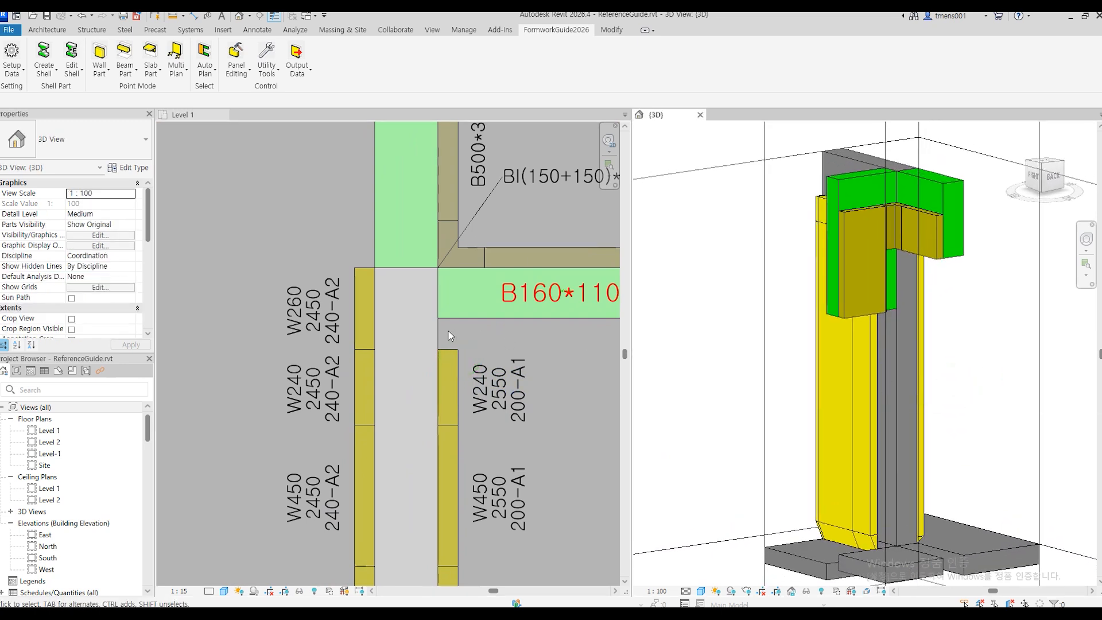
{"action": "left_click", "coordinate": [450, 351]}
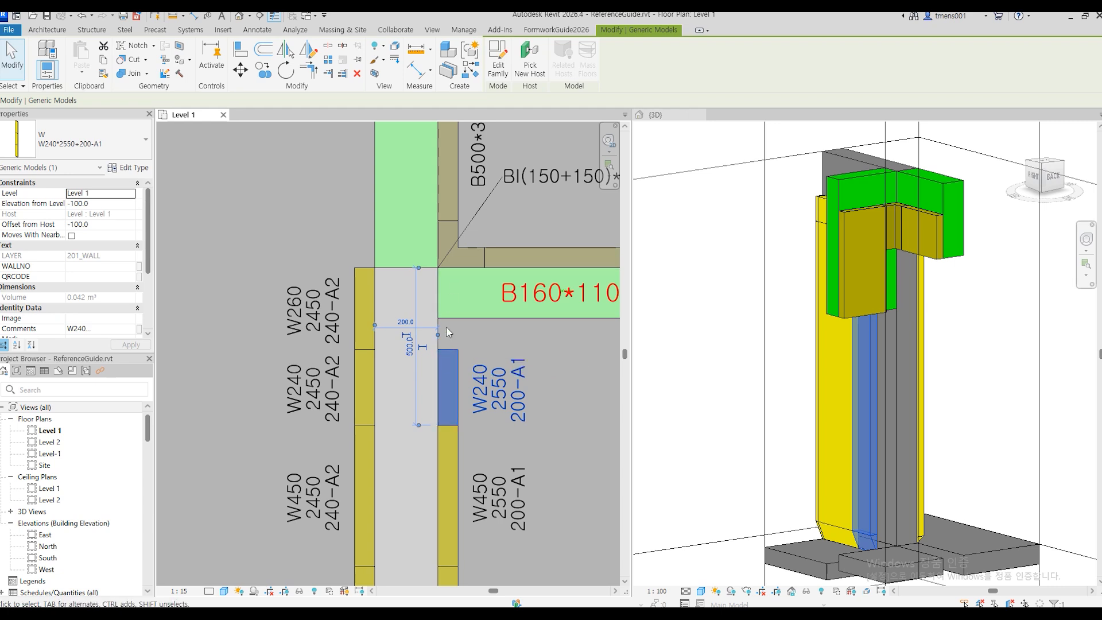
{"action": "key", "text": "Escape"}
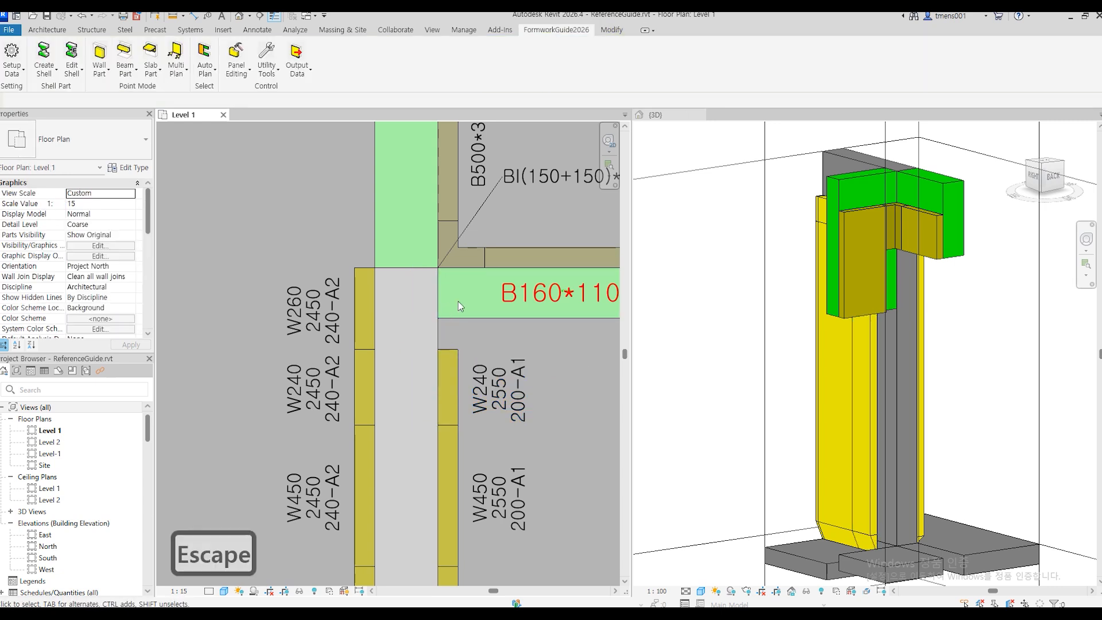
Step: Define a 260 wide wall panel on the wall face from the W240*2550+200-A1 panel to the wall's end, across the B160*1100 beam junction
{"action": "left_click", "coordinate": [99, 63]}
{"action": "left_click", "coordinate": [121, 103]}
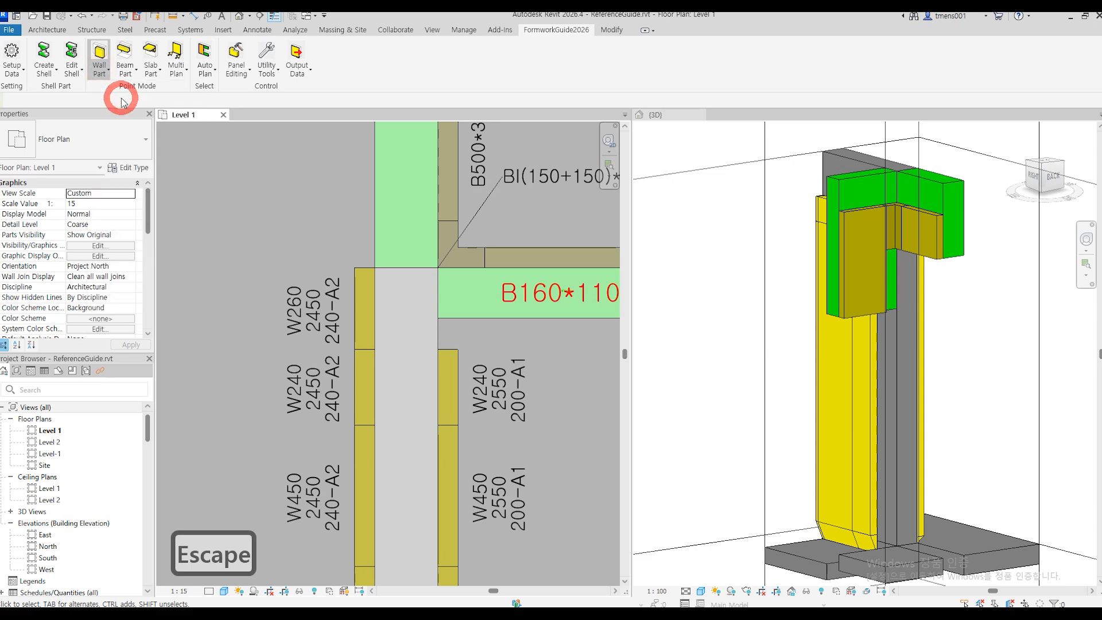
{"action": "left_click", "coordinate": [438, 349]}
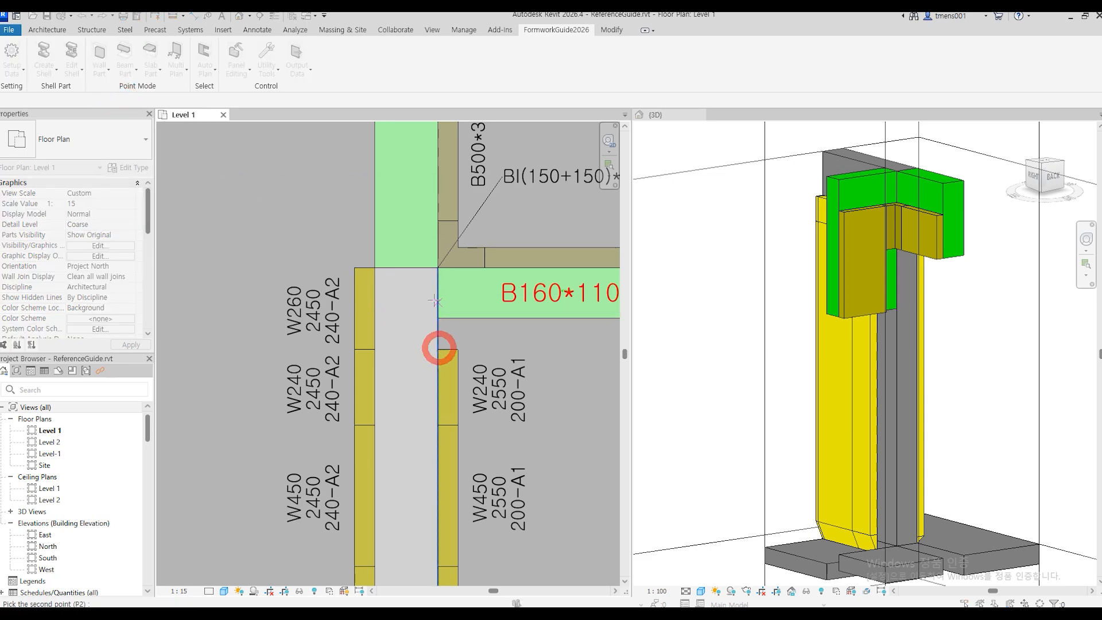
{"action": "left_click", "coordinate": [438, 269]}
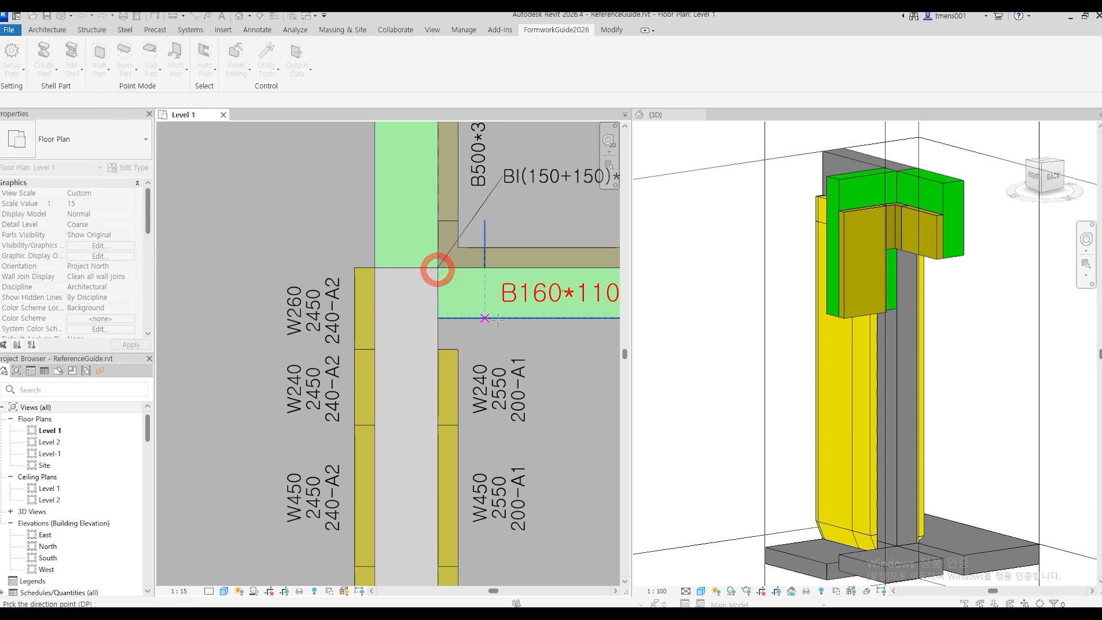
{"action": "left_click", "coordinate": [559, 347]}
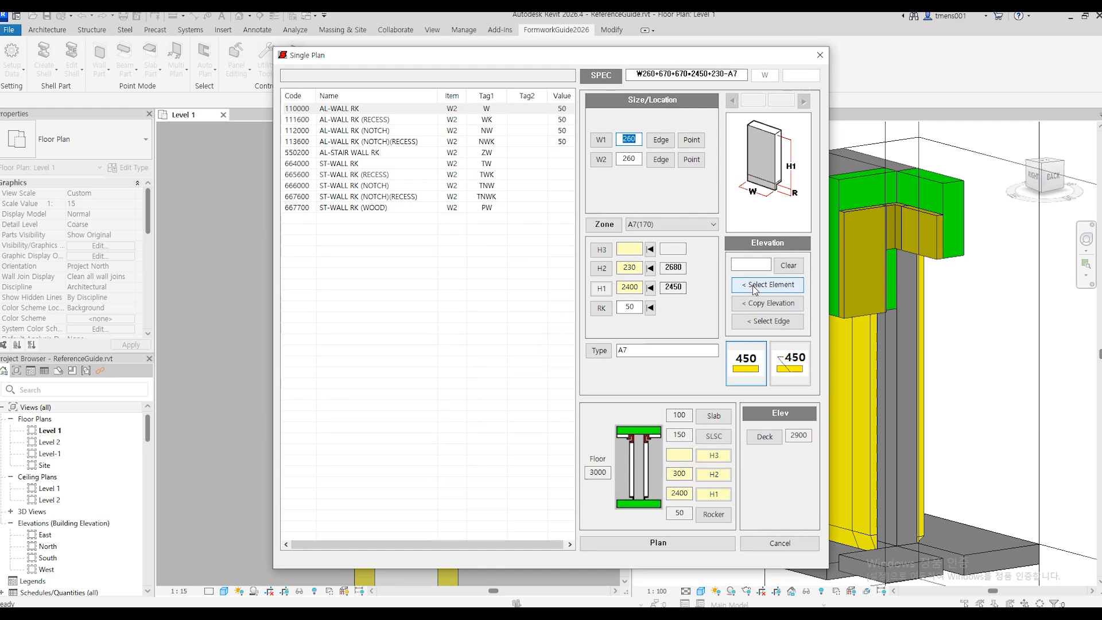
Step: Calculate the panel's height from the B160*1100 beam and the wall, clear its A7 type, place it as W260*1750, and check it in 3D
{"action": "left_click", "coordinate": [756, 285]}
{"action": "left_click", "coordinate": [467, 292]}
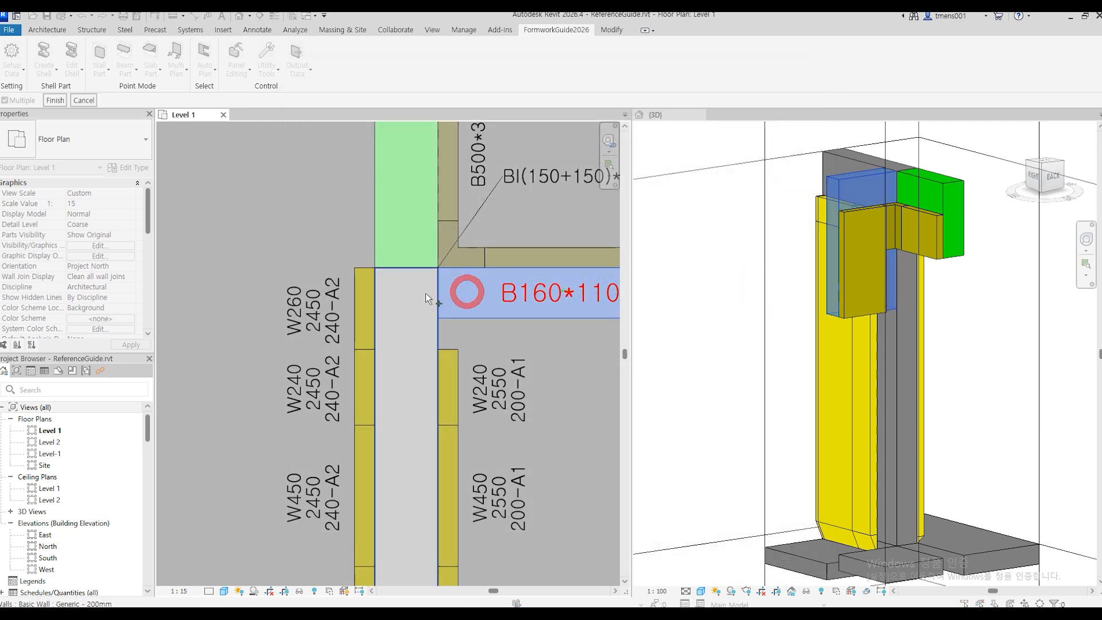
{"action": "left_click", "coordinate": [421, 292]}
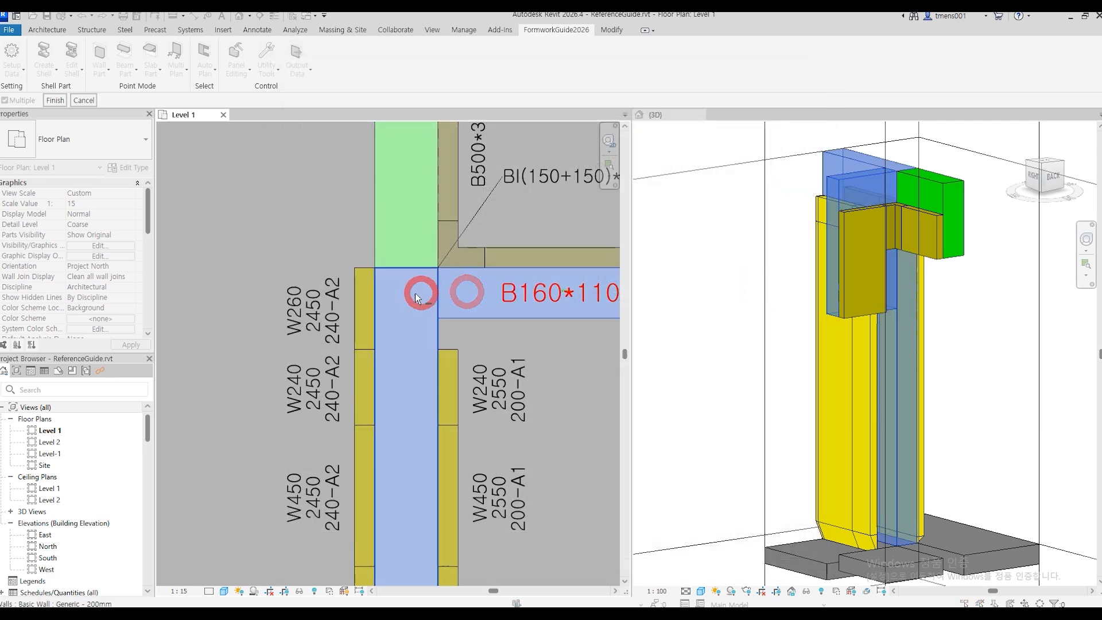
{"action": "left_click", "coordinate": [54, 101]}
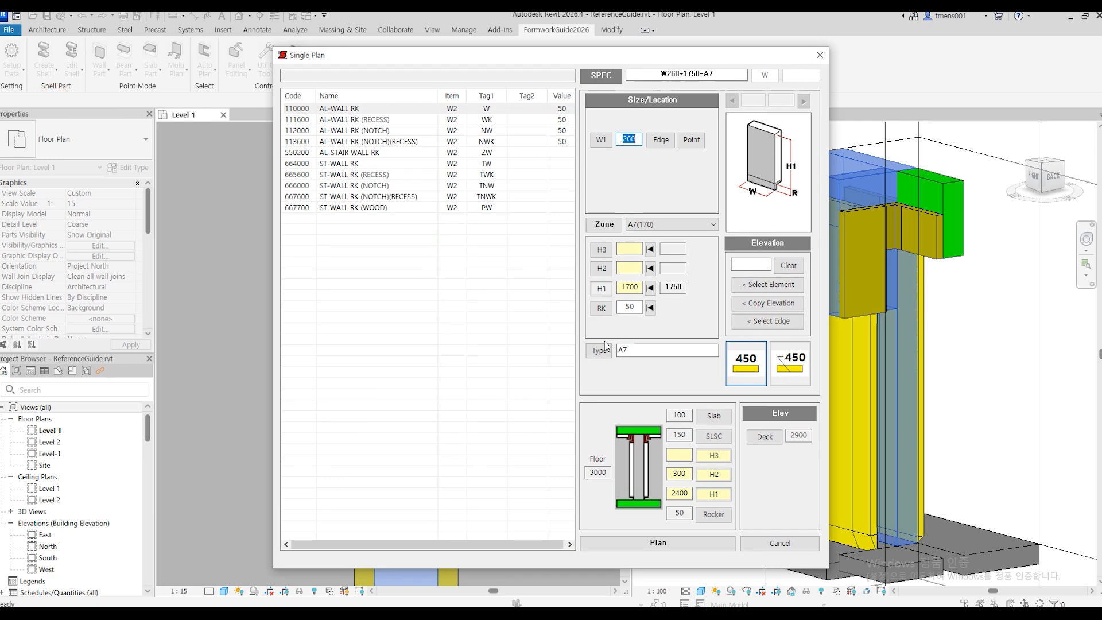
{"action": "left_click", "coordinate": [601, 350]}
{"action": "left_click", "coordinate": [689, 549]}
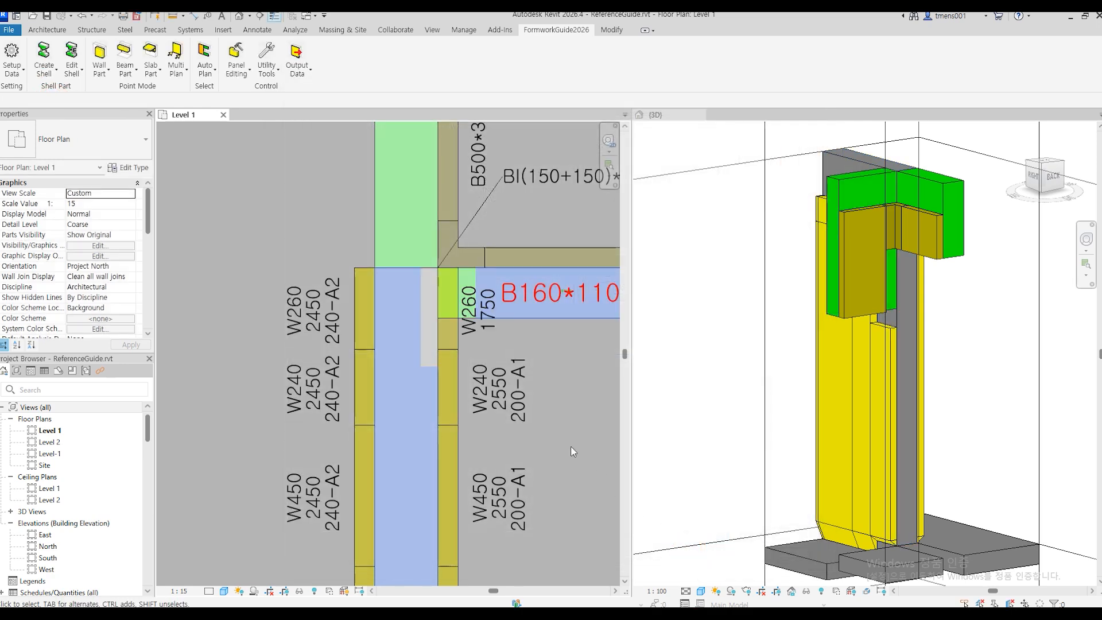
{"action": "left_click", "coordinate": [971, 403]}
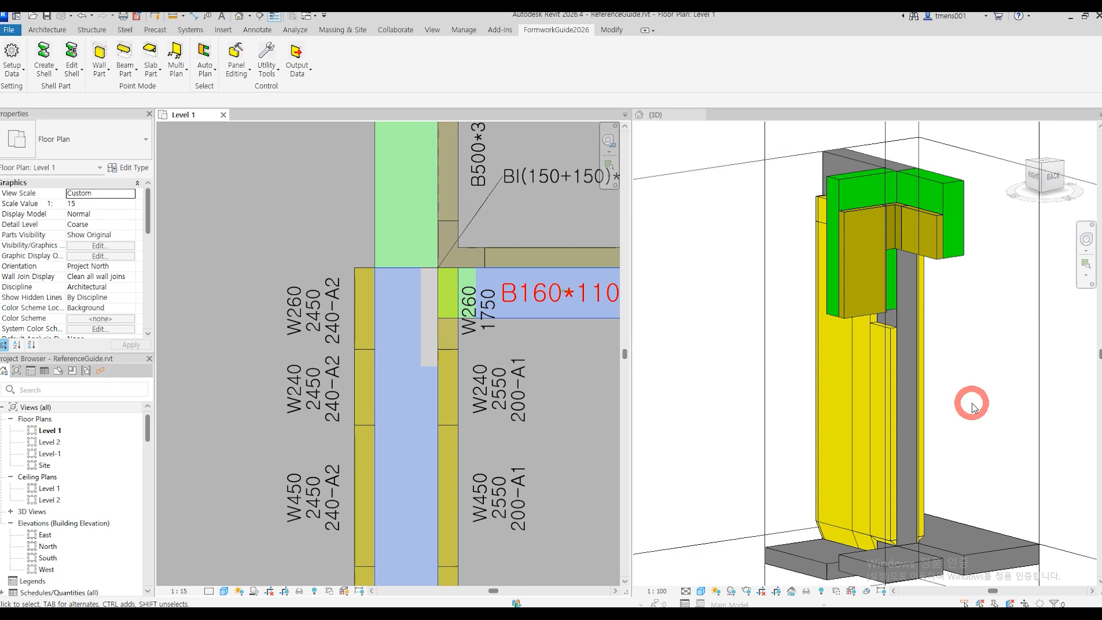
{"action": "middle_click_drag", "start_coordinate": [971, 403], "coordinate": [911, 337], "text": "shift"}
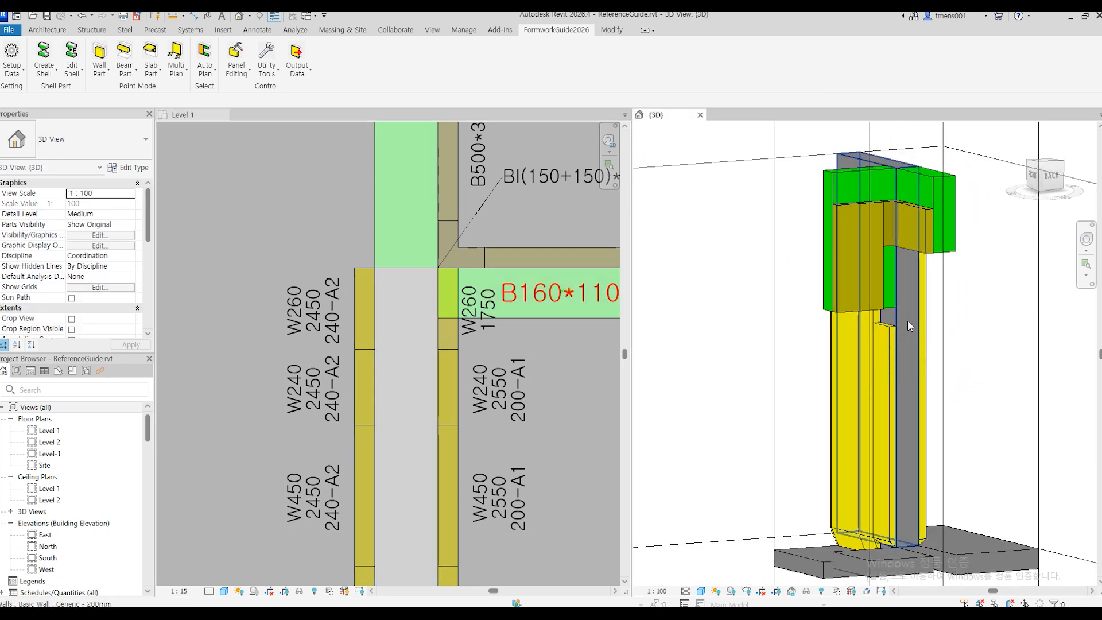
Step: Define a 200 wide wall panel across the wall's end face, directed toward the B200*600 beam
{"action": "left_click", "coordinate": [356, 249]}
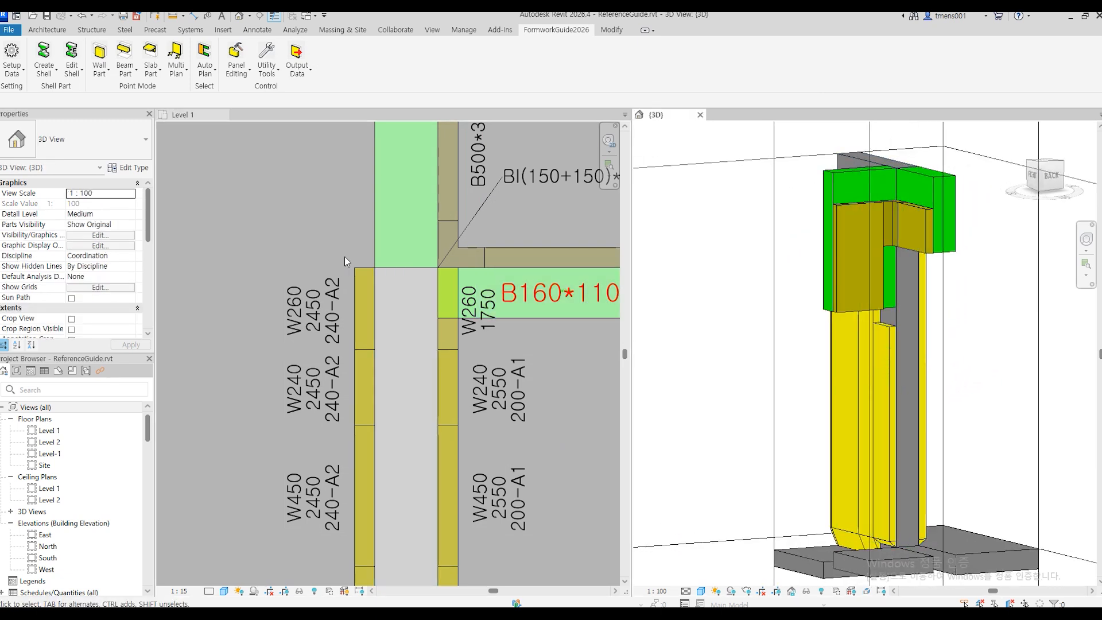
{"action": "left_click", "coordinate": [100, 64]}
{"action": "left_click", "coordinate": [123, 104]}
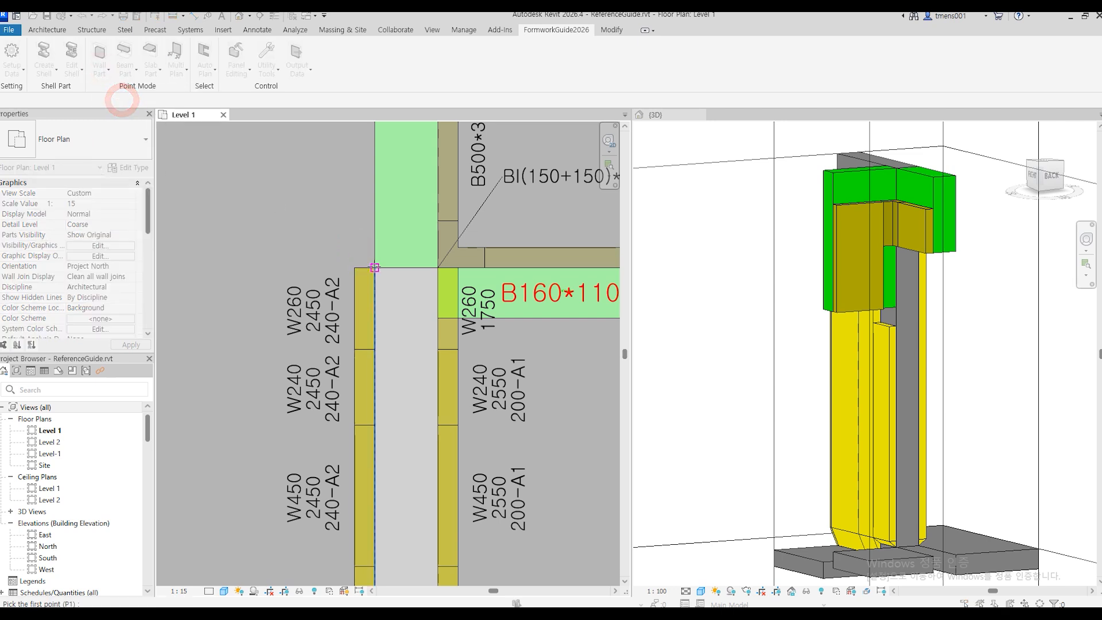
{"action": "left_click", "coordinate": [375, 268]}
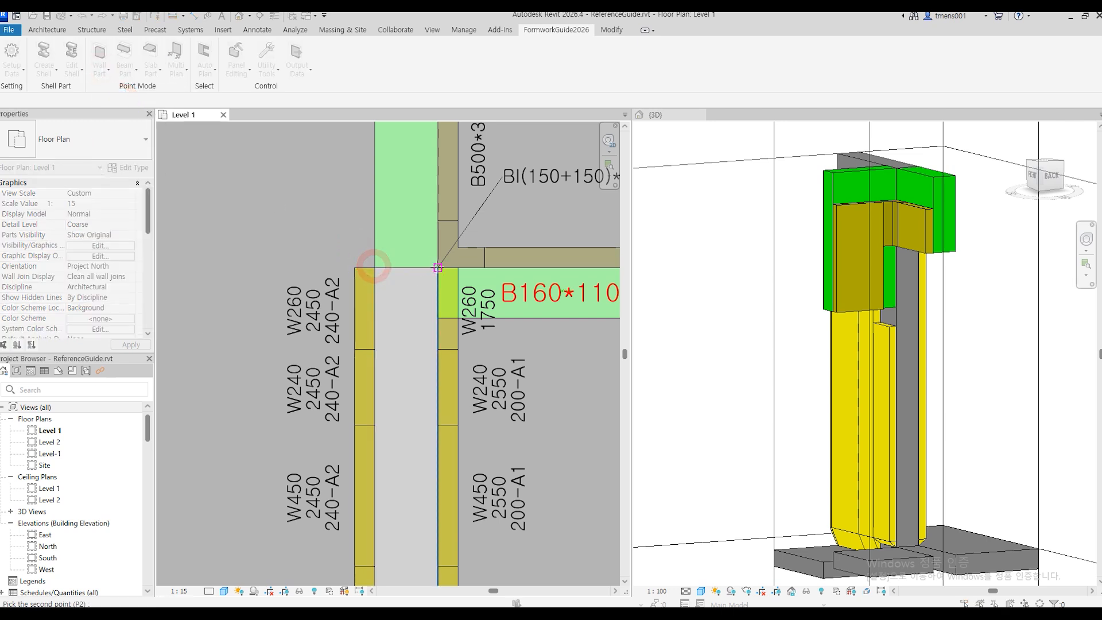
{"action": "left_click", "coordinate": [437, 268]}
{"action": "left_click", "coordinate": [412, 226]}
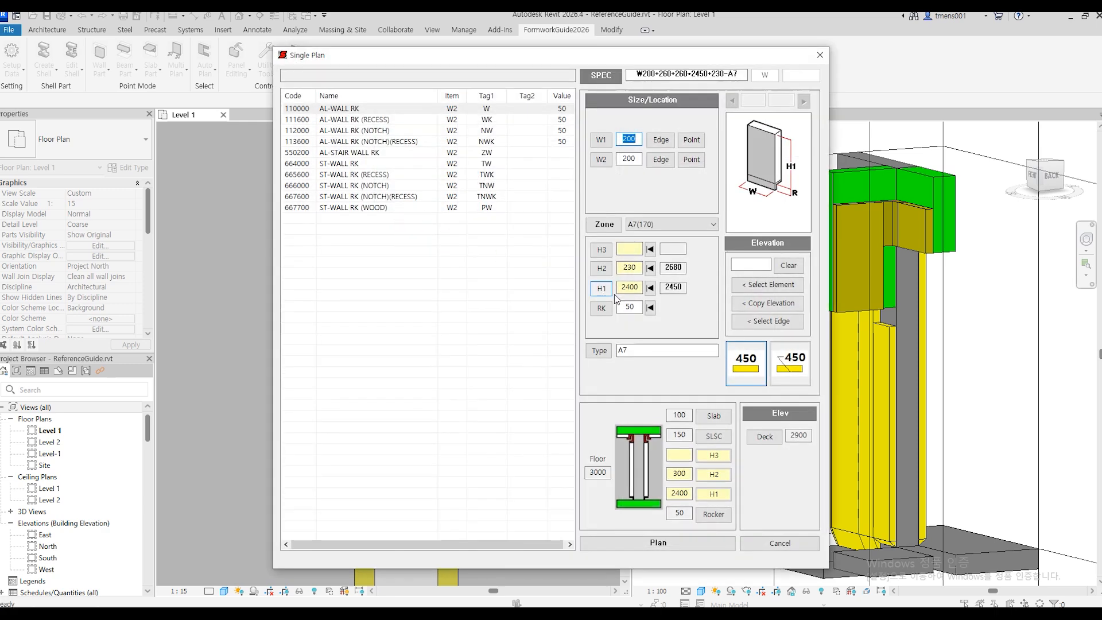
Step: Copy the elevation of the W260*1750 panel to the new 200 wide wall panel and add 150 to its H1 height
{"action": "left_click", "coordinate": [767, 303]}
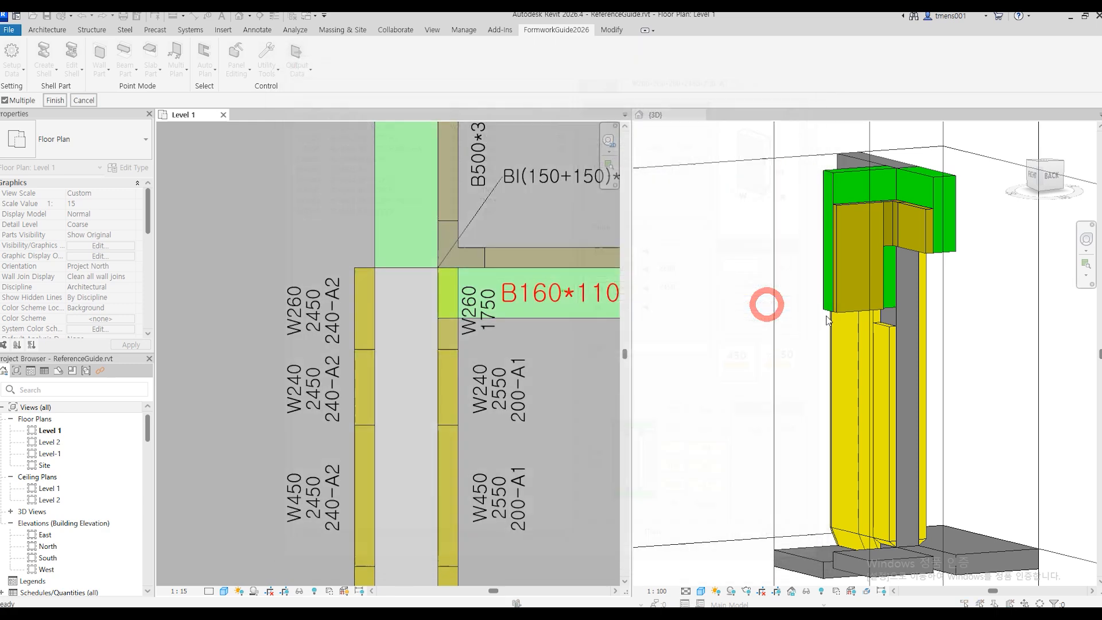
{"action": "left_click", "coordinate": [889, 333]}
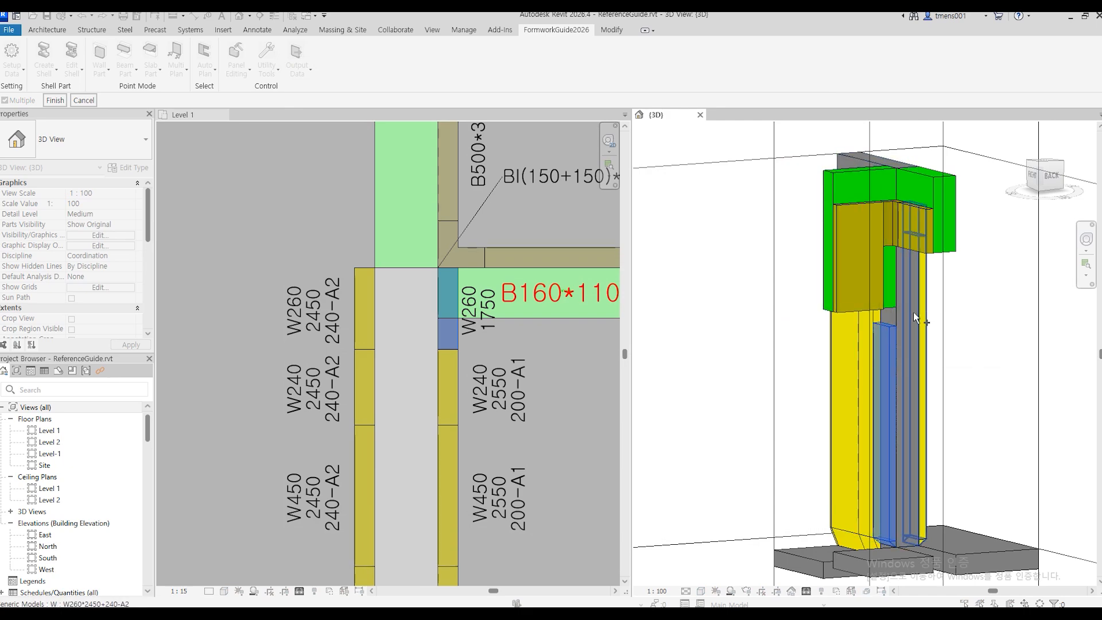
{"action": "left_click", "coordinate": [55, 101]}
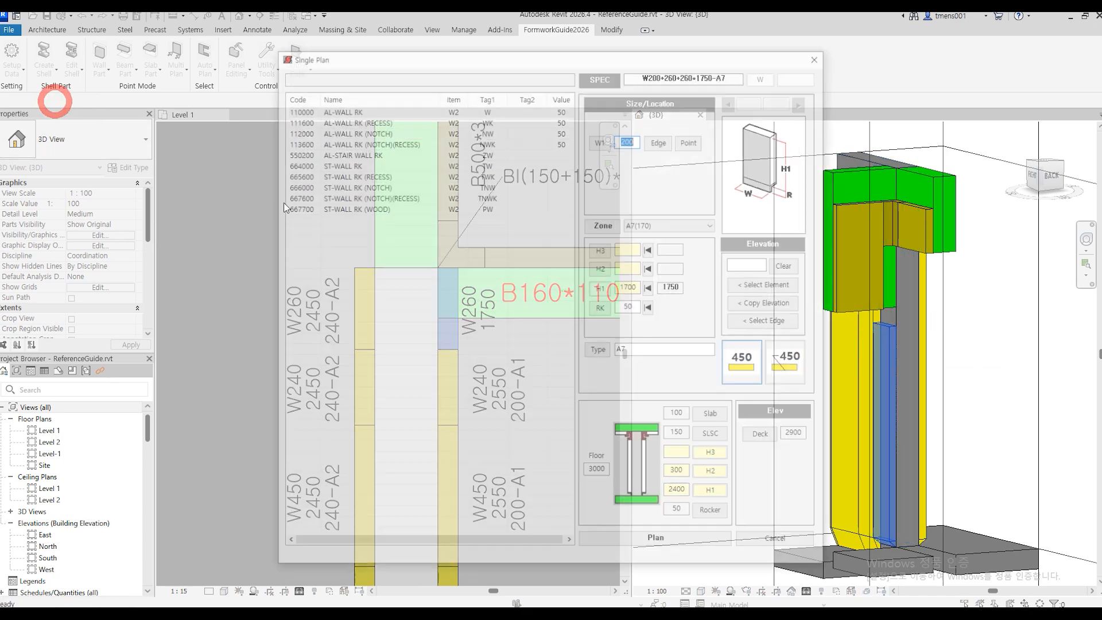
{"action": "left_click", "coordinate": [635, 287]}
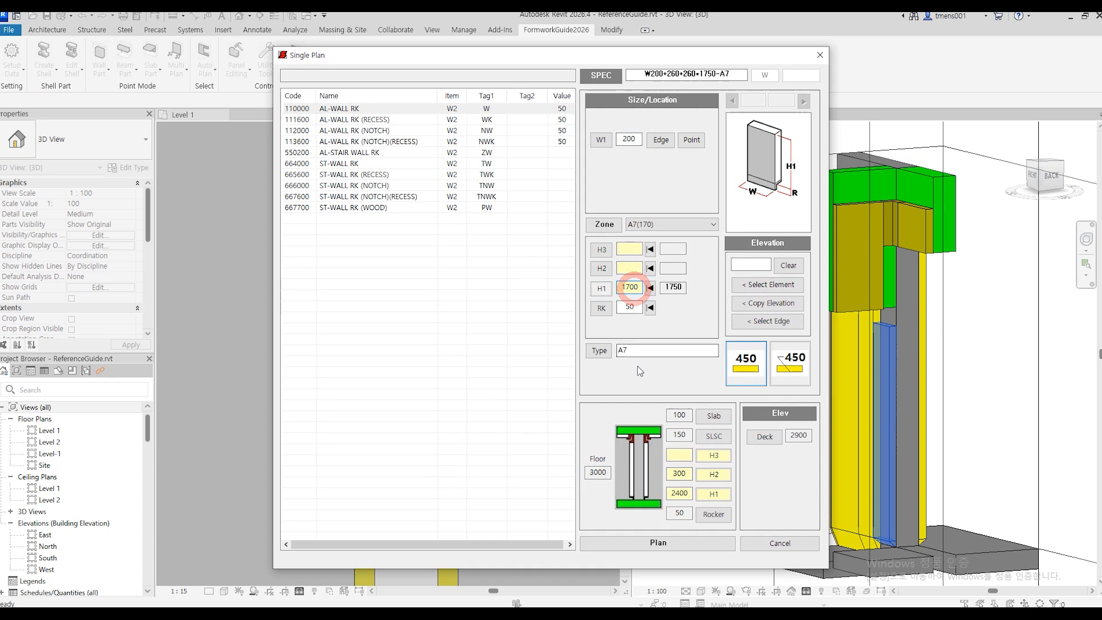
{"action": "key", "text": "Right"}
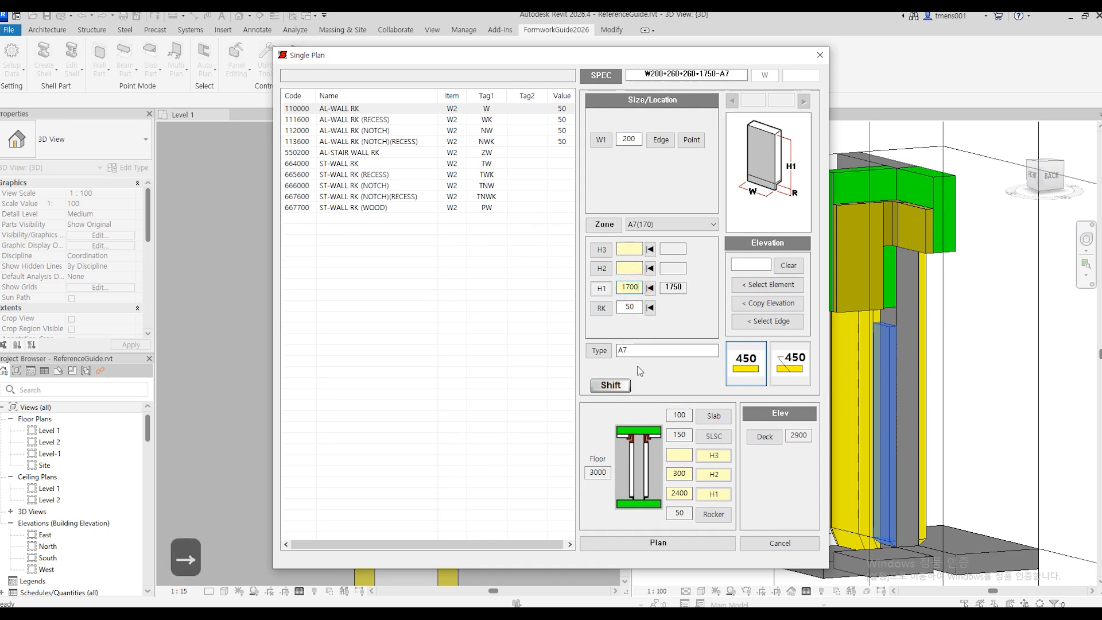
{"action": "type", "text": "+150"}
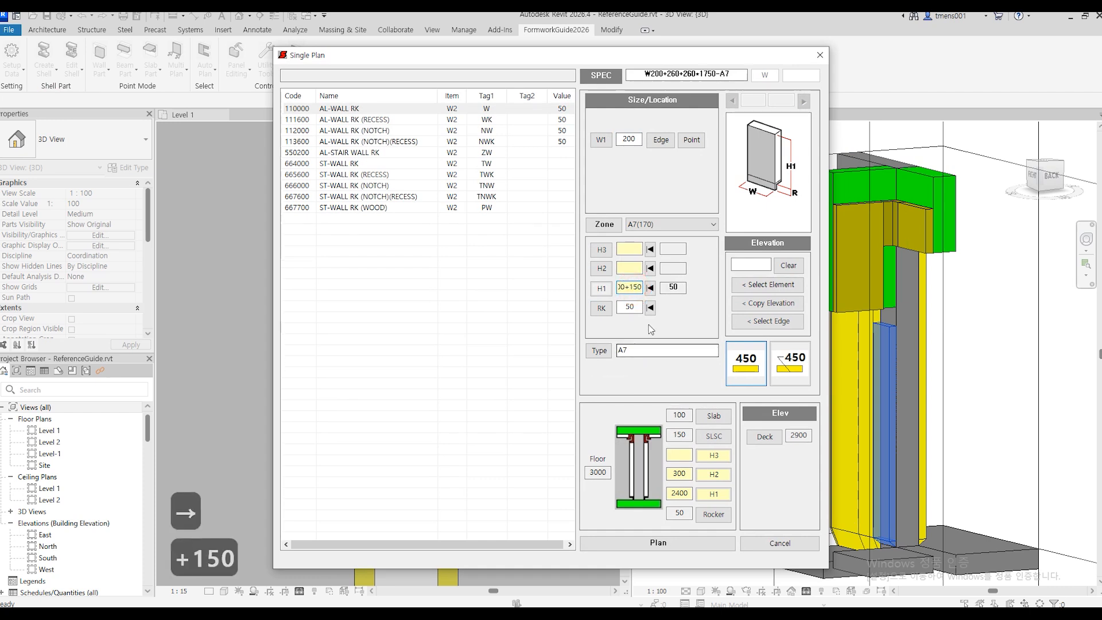
{"action": "left_click", "coordinate": [632, 270]}
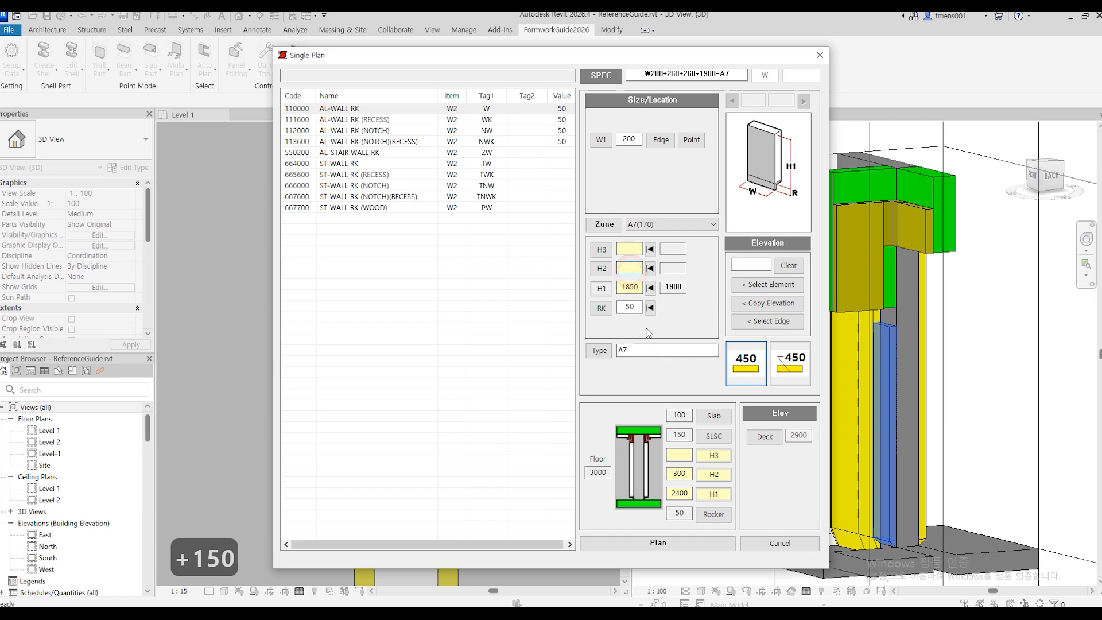
Step: Set the 200 wide panel's zone to None and copy the elevation from the W260*1750 panel again
{"action": "left_click", "coordinate": [670, 224]}
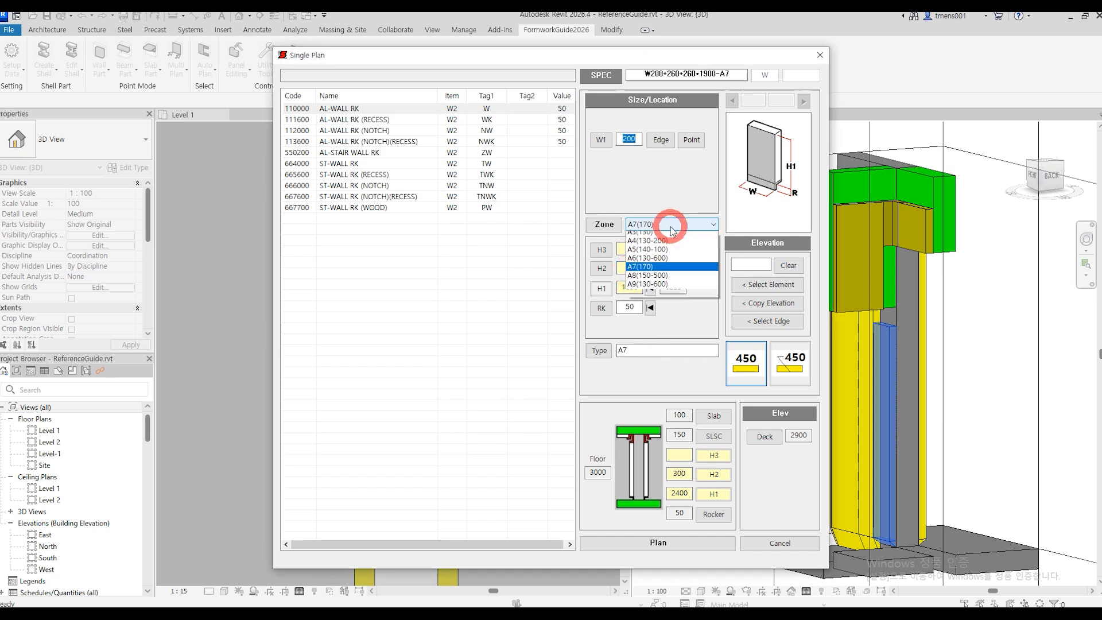
{"action": "left_click", "coordinate": [637, 314]}
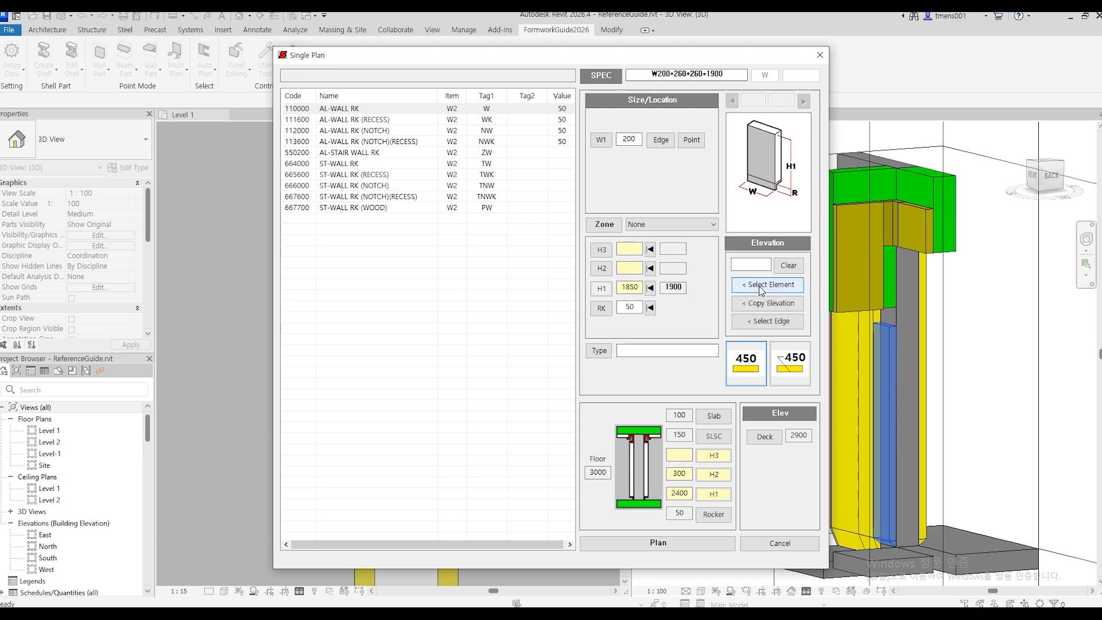
{"action": "left_click", "coordinate": [764, 304]}
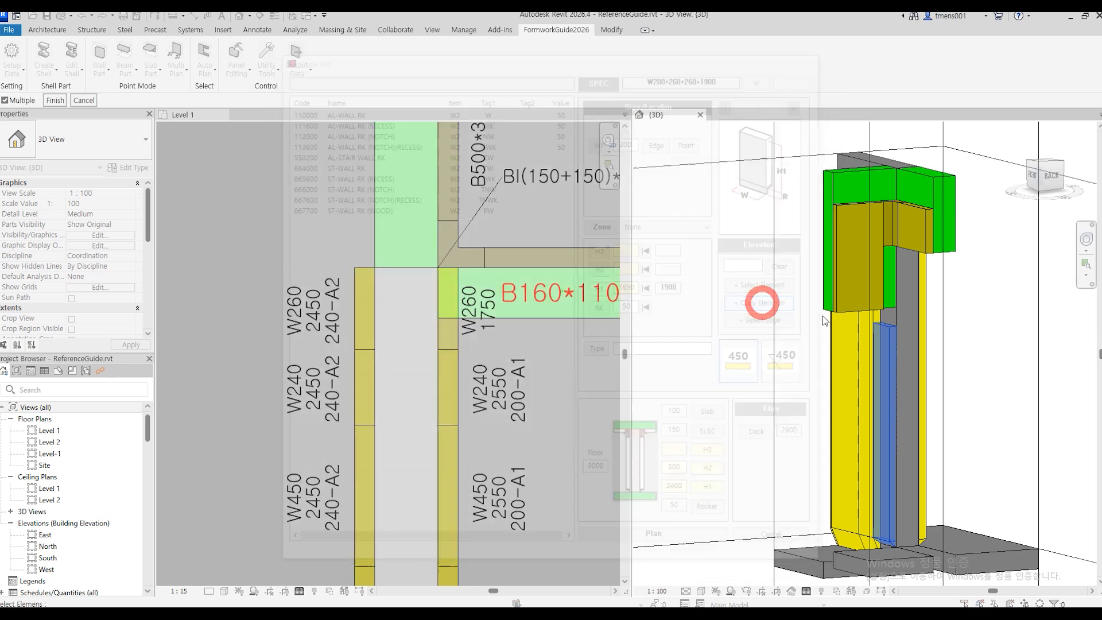
{"action": "left_click", "coordinate": [989, 356]}
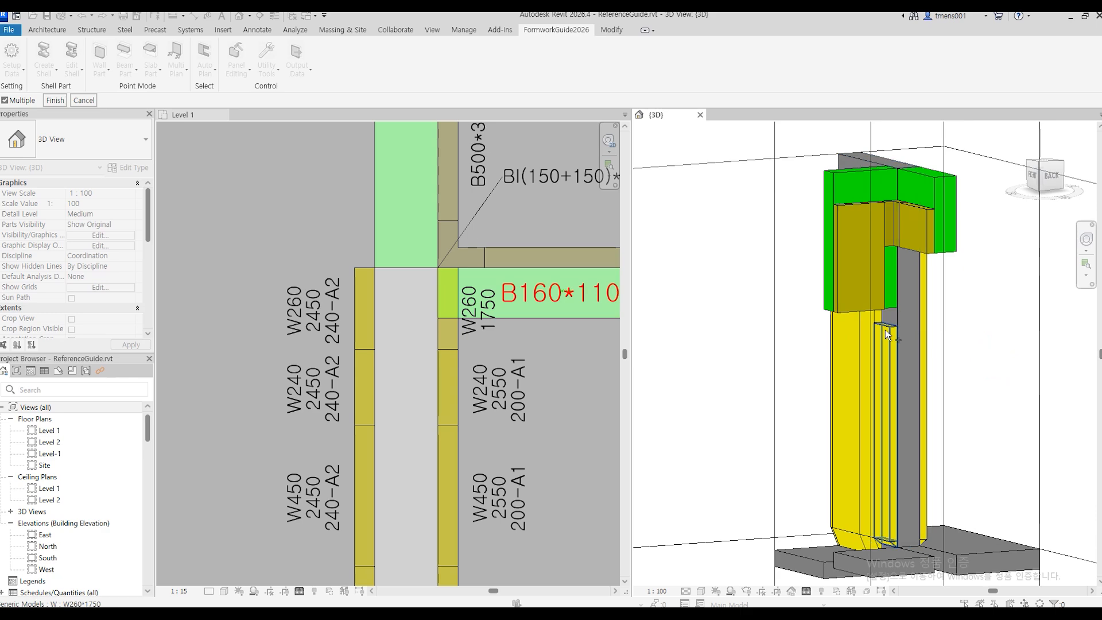
{"action": "left_click", "coordinate": [884, 331]}
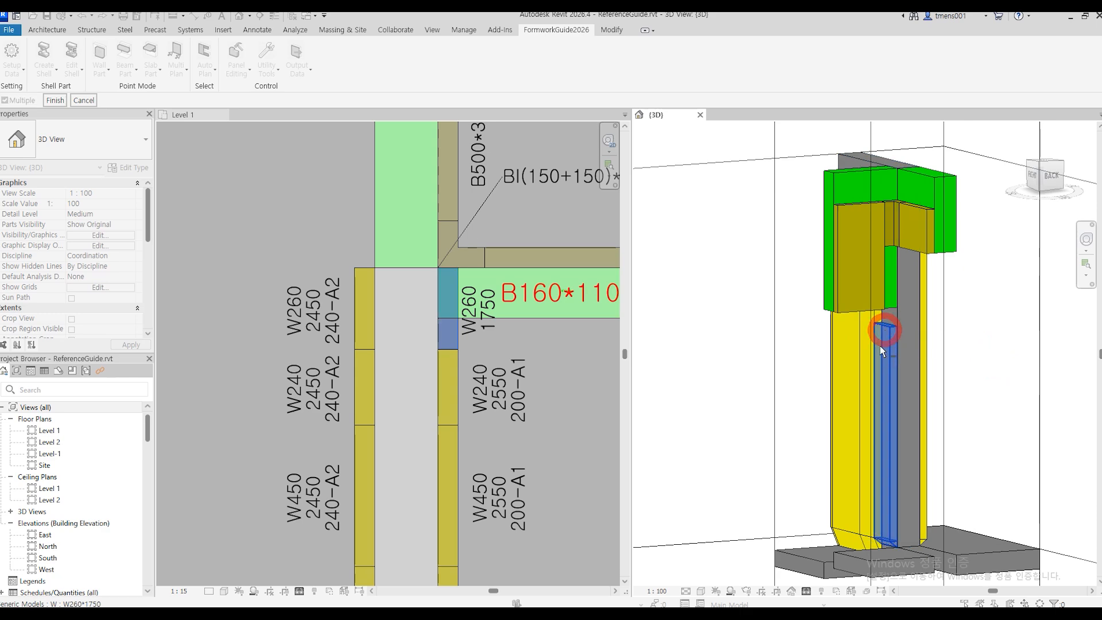
{"action": "left_click", "coordinate": [56, 100]}
Step: Add 150 to the copied H1 height, place the 200 wide panel, and check it in 3D beside the W260*1750 panel
{"action": "left_click", "coordinate": [637, 290]}
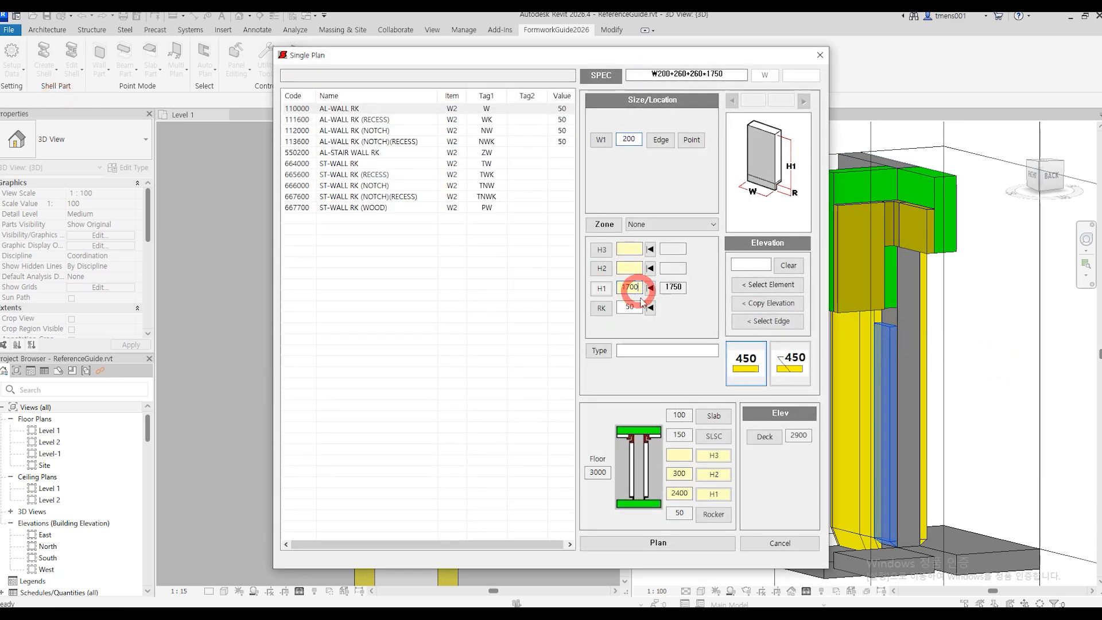
{"action": "type", "text": "+150"}
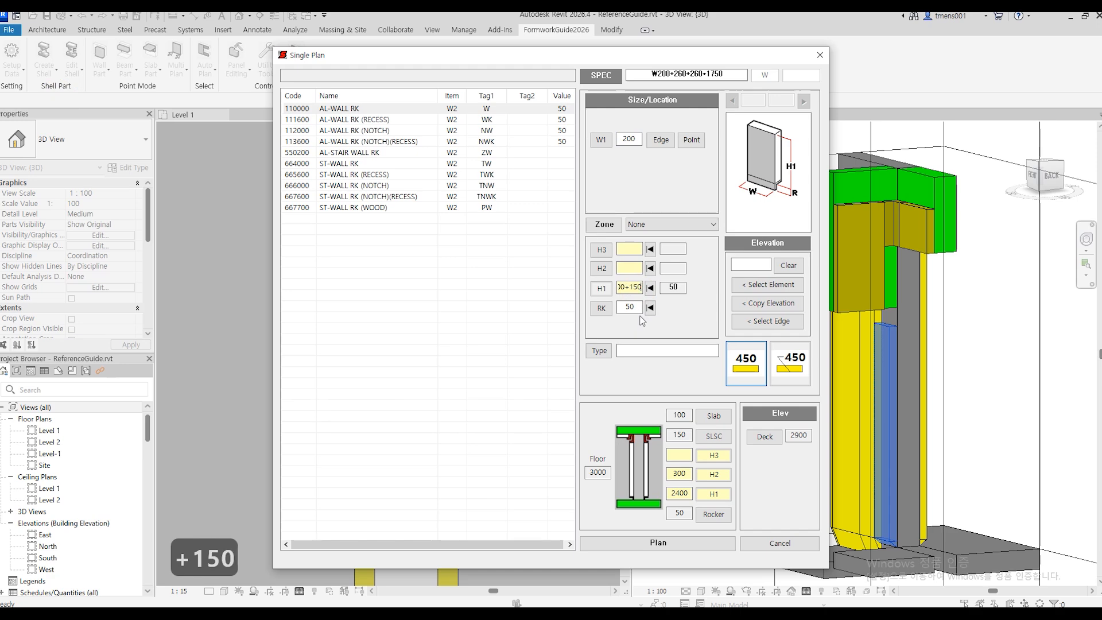
{"action": "left_click", "coordinate": [634, 270]}
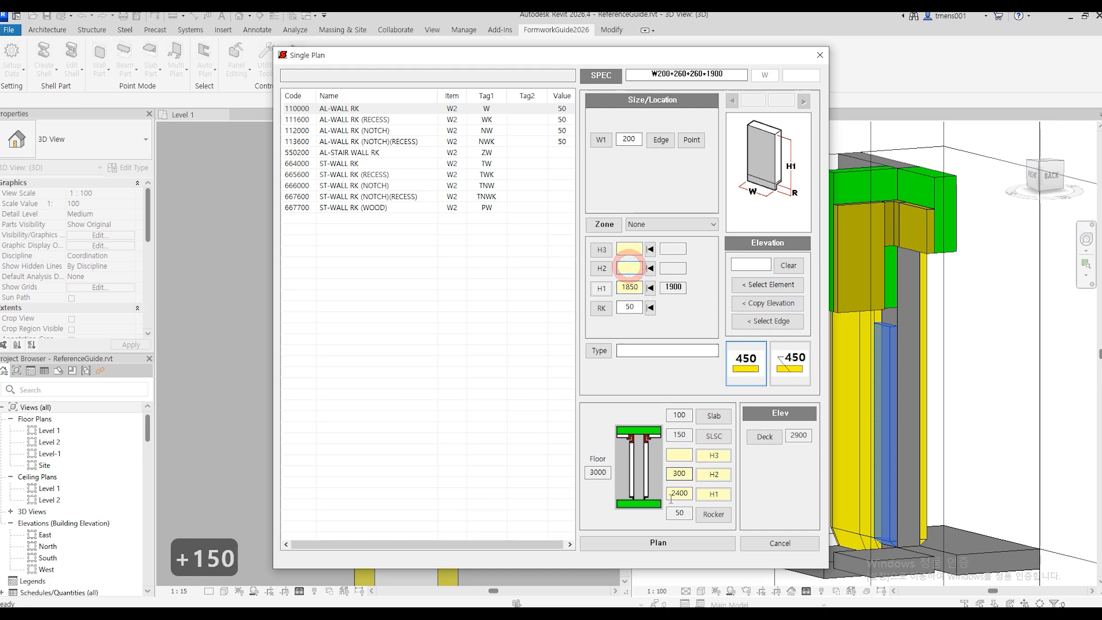
{"action": "left_click", "coordinate": [631, 288]}
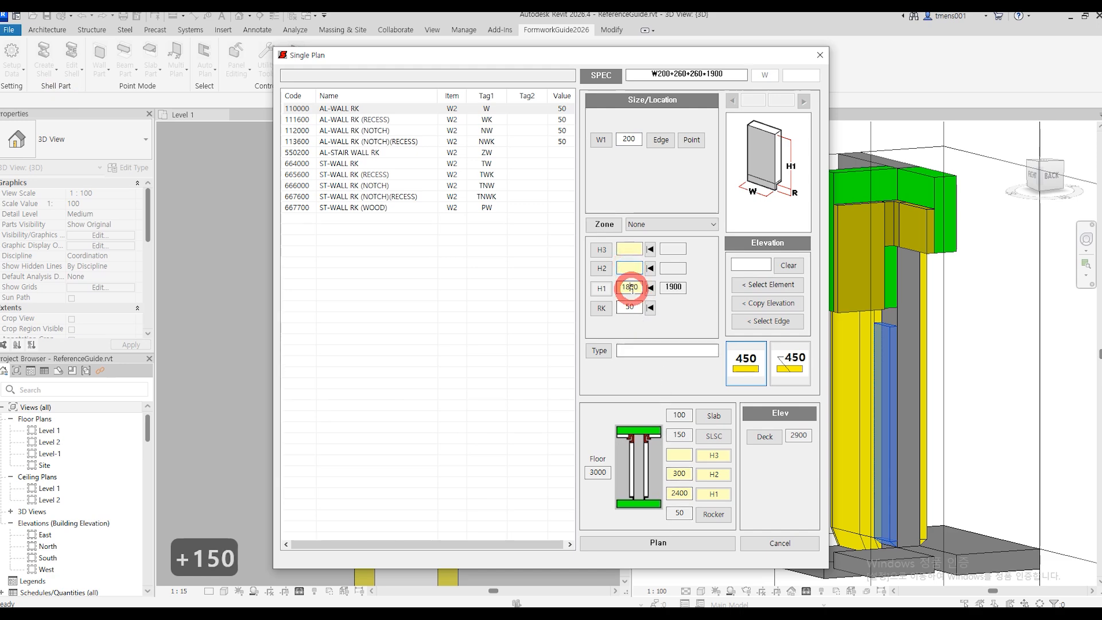
{"action": "left_click", "coordinate": [683, 542]}
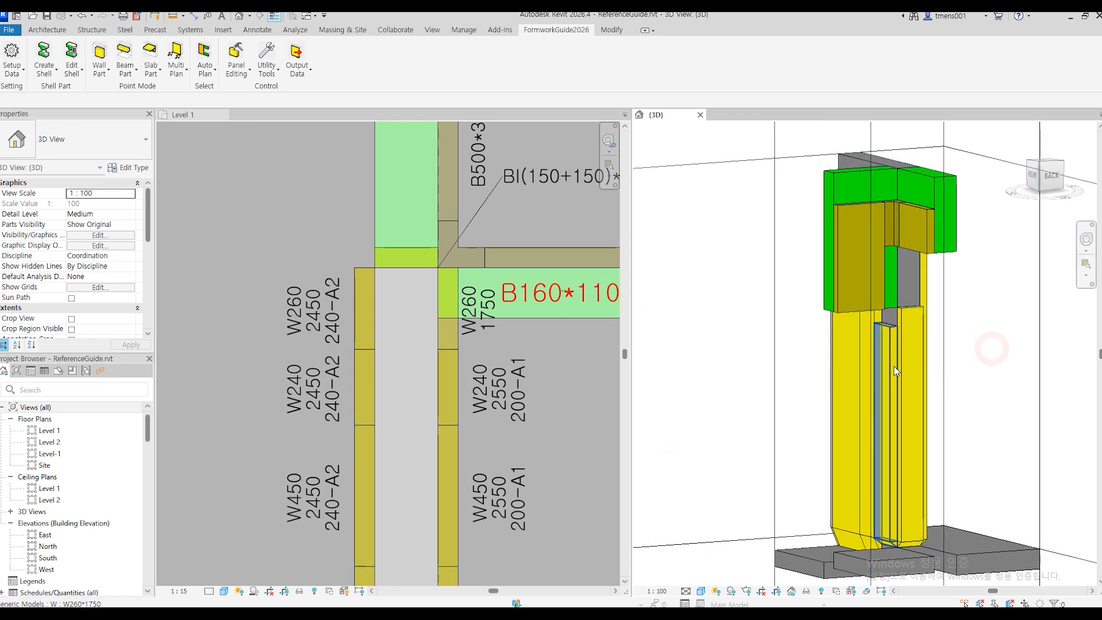
{"action": "middle_click_drag", "start_coordinate": [896, 362], "coordinate": [947, 326], "text": "shift"}
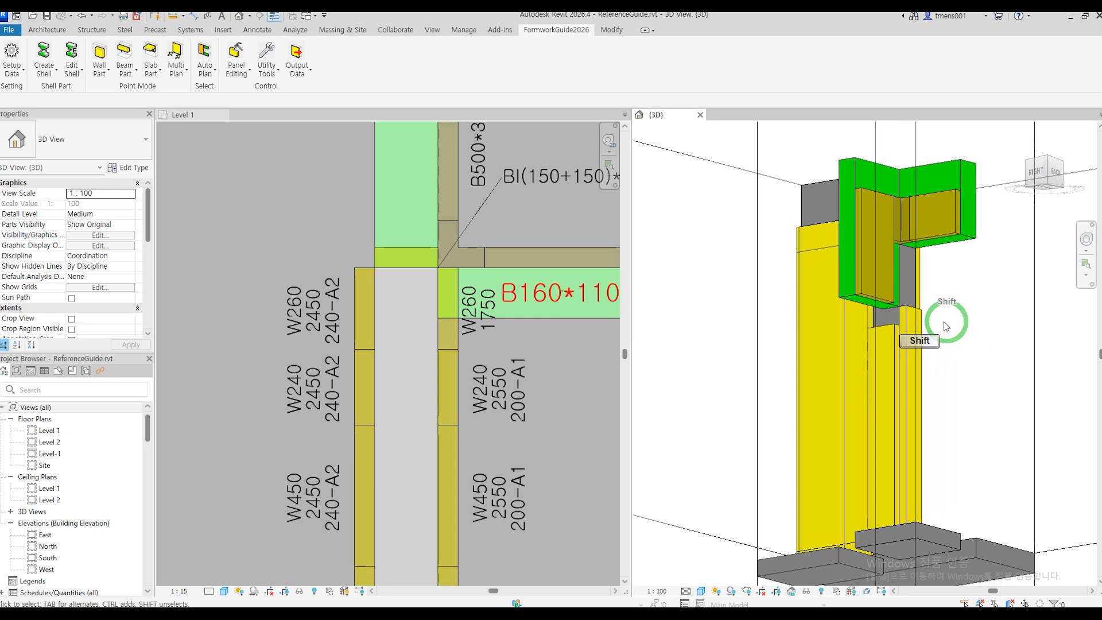
{"action": "scroll", "coordinate": [889, 318], "scroll_direction": "up", "scroll_amount": 3}
{"action": "left_click", "coordinate": [873, 338]}
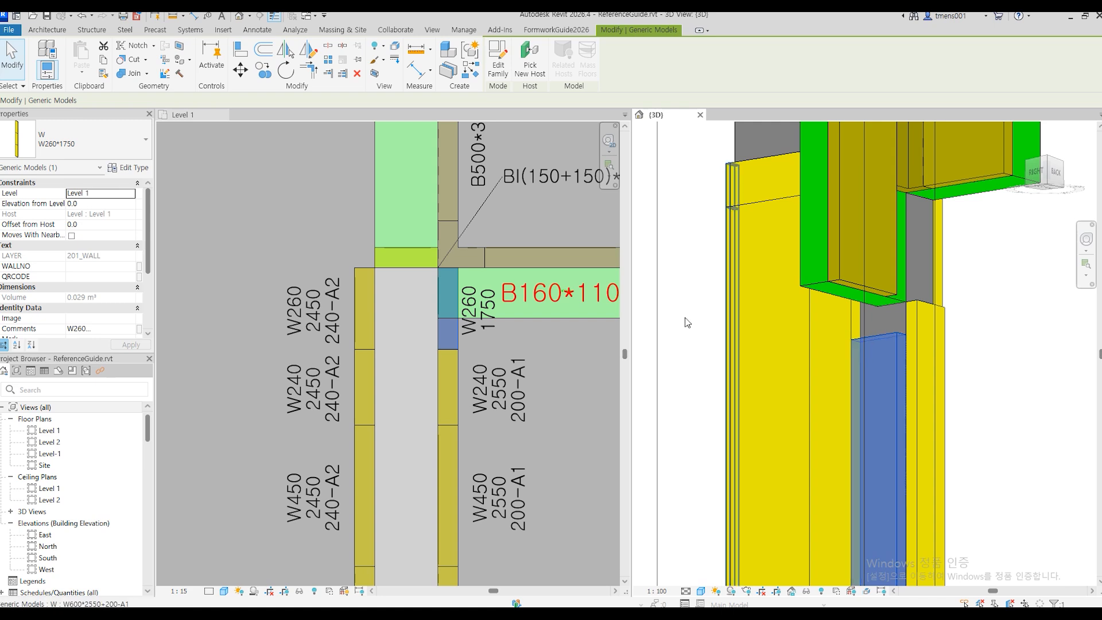
{"action": "left_click", "coordinate": [542, 30]}
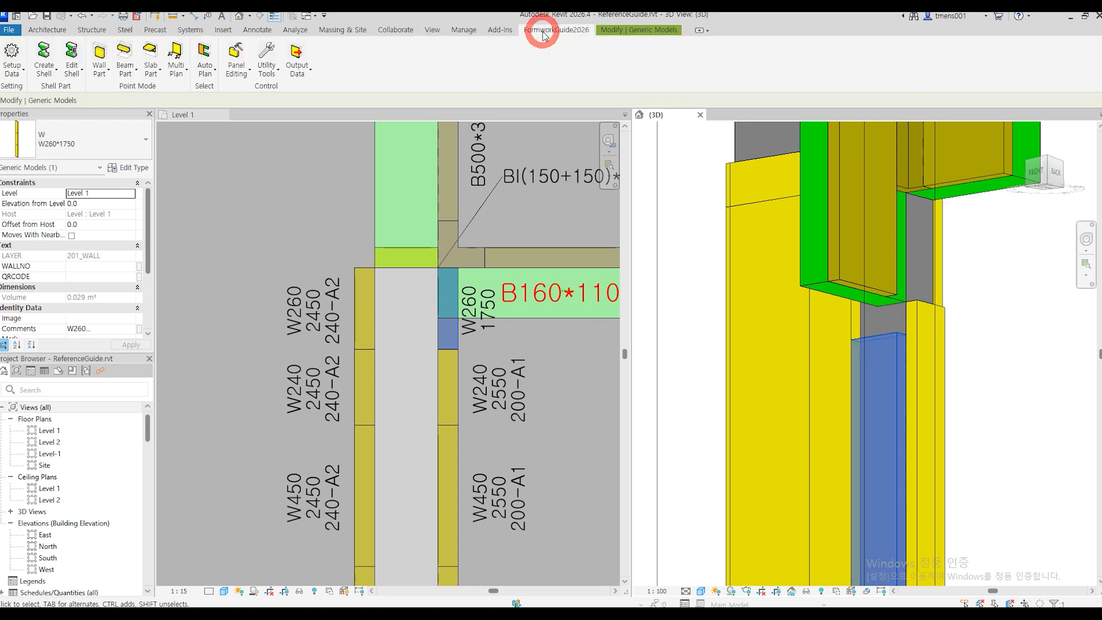
{"action": "left_click", "coordinate": [207, 194]}
{"action": "left_click", "coordinate": [125, 68]}
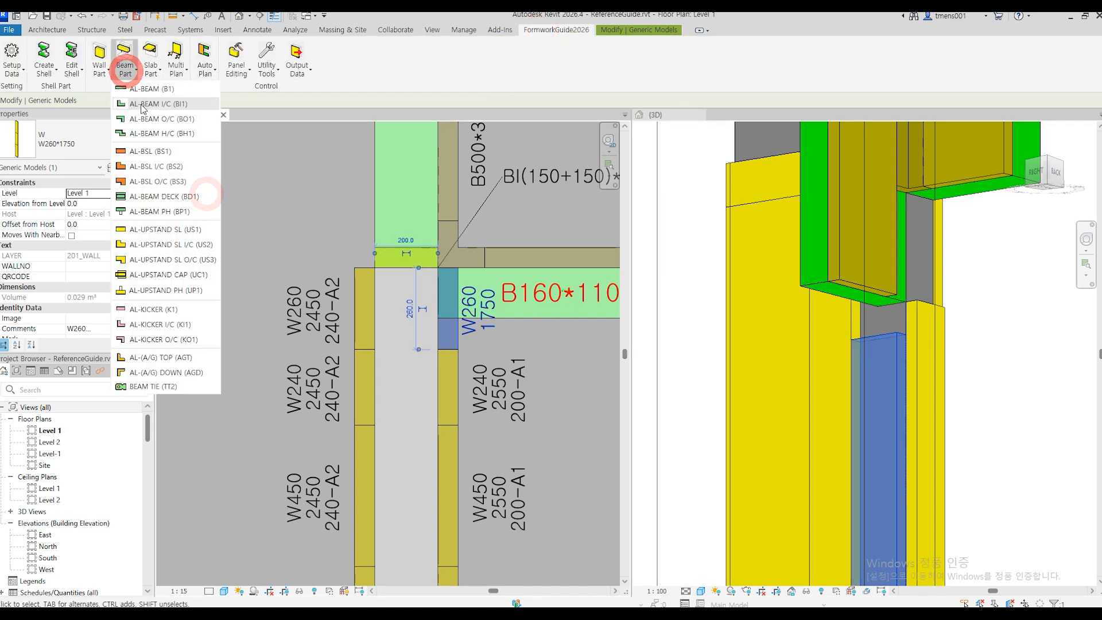
{"action": "left_click", "coordinate": [152, 147]}
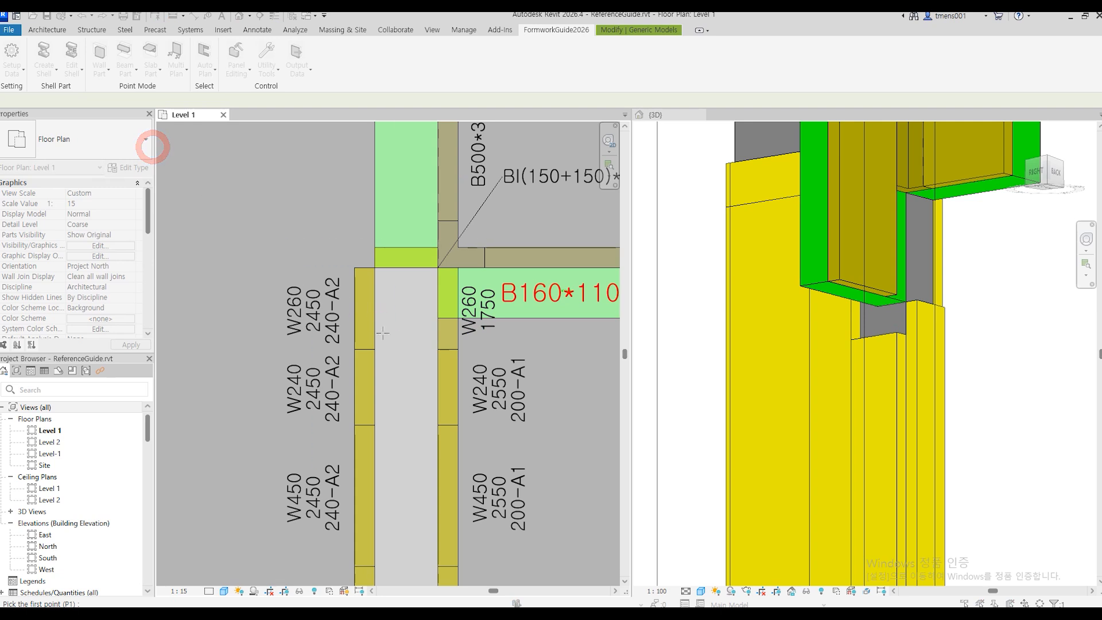
{"action": "left_click", "coordinate": [438, 349]}
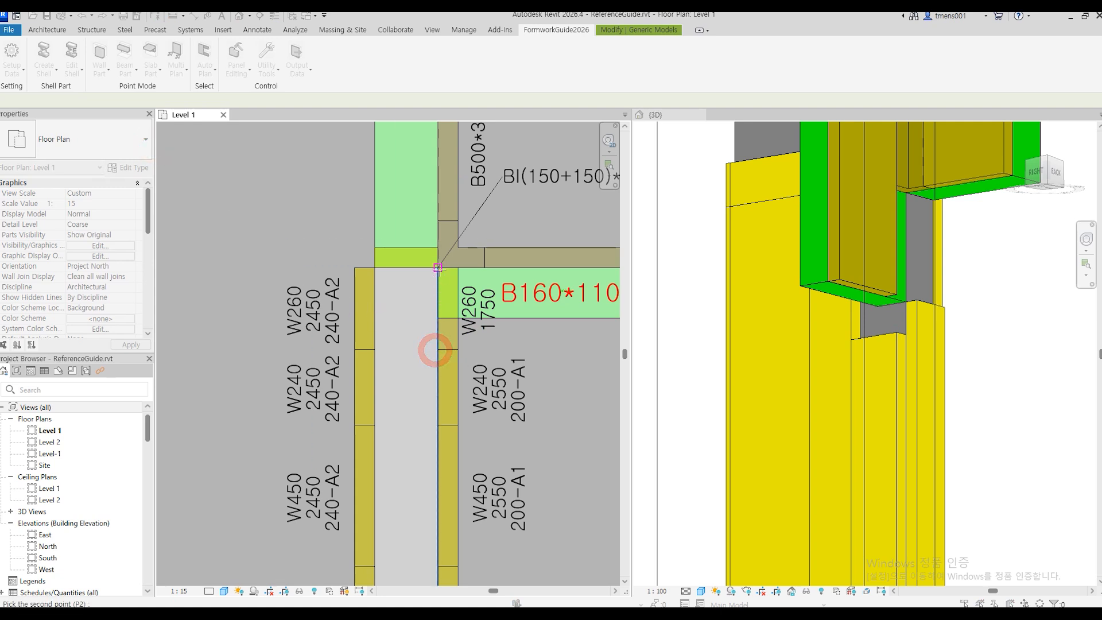
{"action": "left_click", "coordinate": [439, 270]}
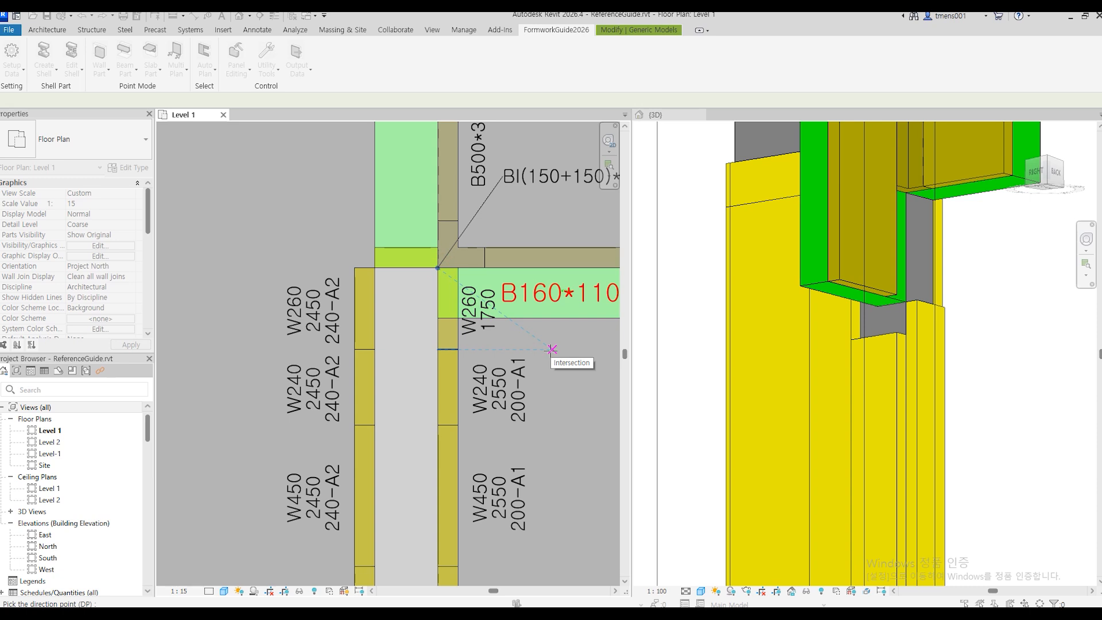
{"action": "key", "text": "Escape"}
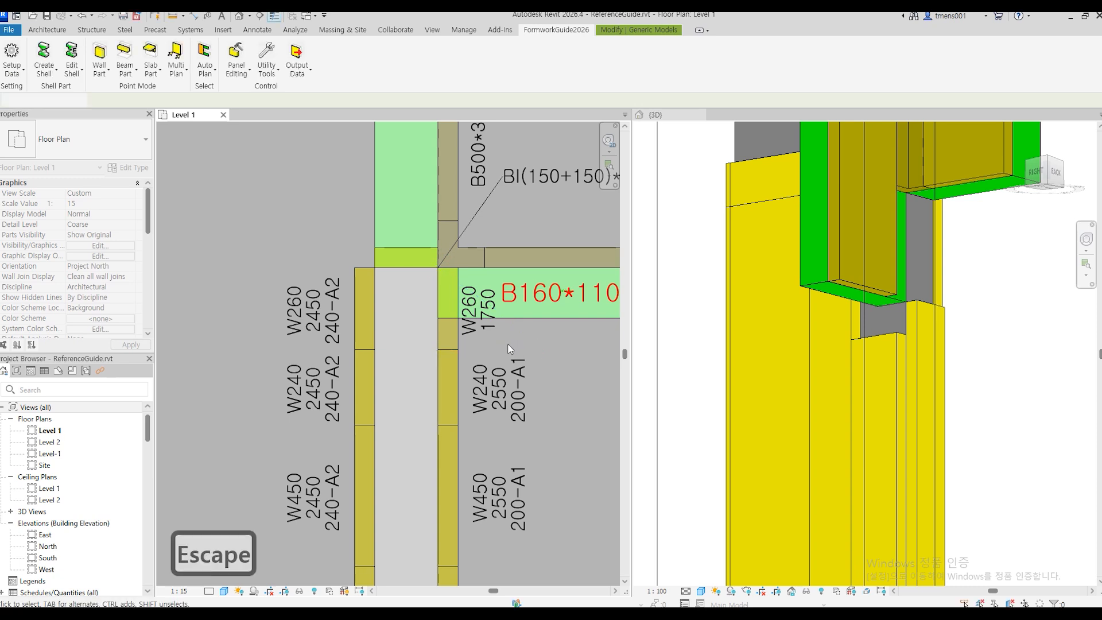
Step: Define a 325 long AL-BSL (BS1) panel from the W240*2550+200-A1 panel past the wall's end to the end panel's outer edge, directed toward the B160*1100 beam
{"action": "key", "text": "Return"}
{"action": "left_click", "coordinate": [438, 349]}
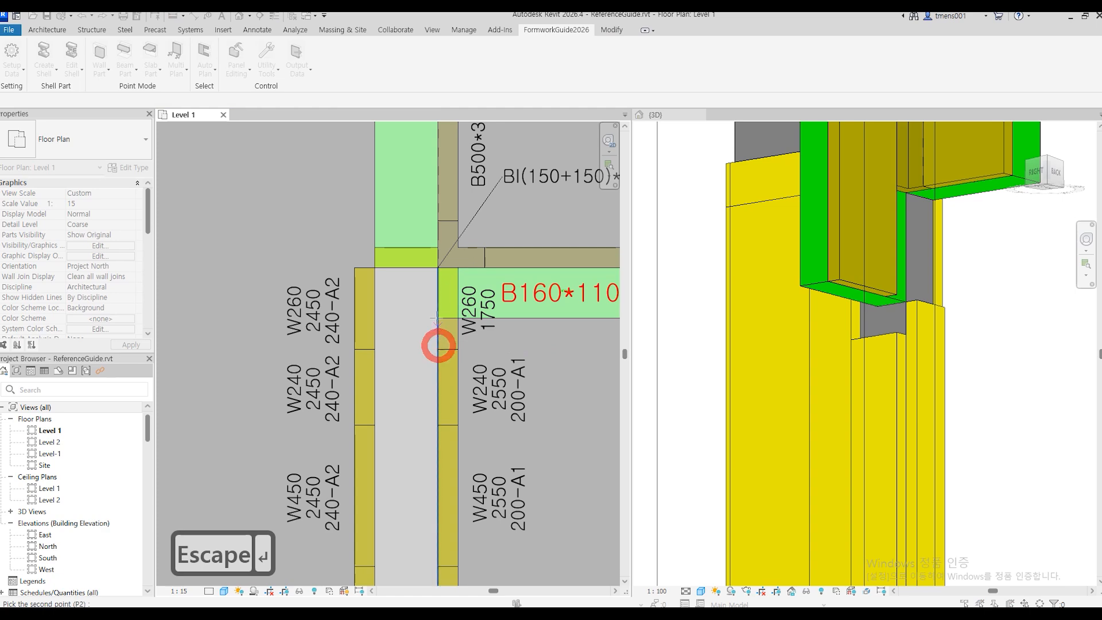
{"action": "left_click", "coordinate": [436, 251]}
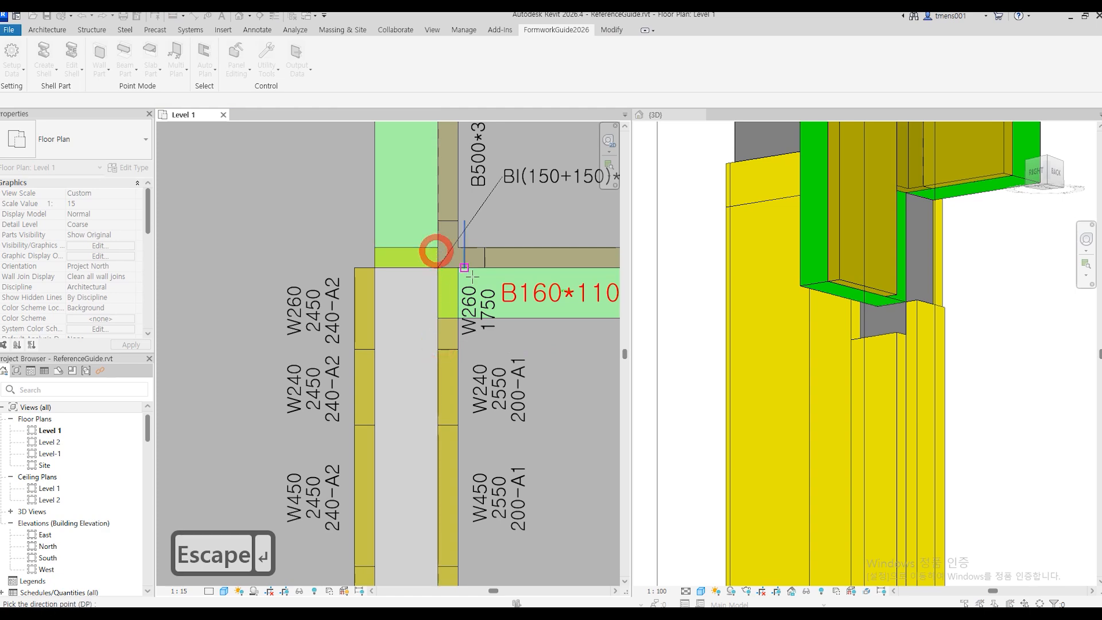
{"action": "left_click", "coordinate": [548, 348]}
Step: Take the BSL panel's elevation from the B160*1100 beam, clear its 50 end value, place it as BSL325*150, and check it in 3D
{"action": "left_click", "coordinate": [743, 282]}
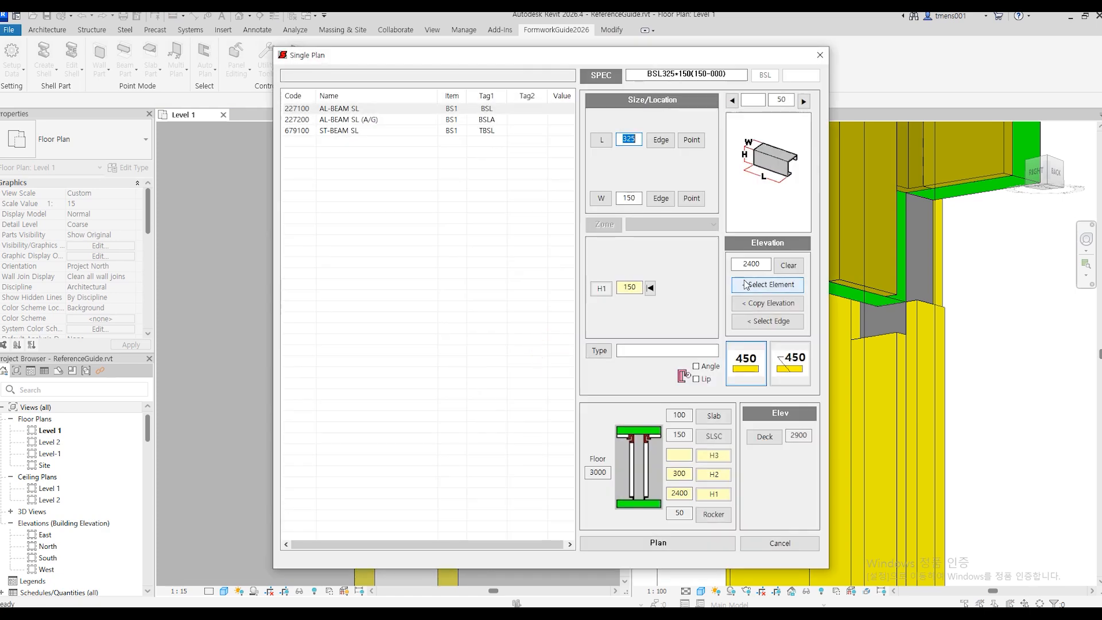
{"action": "left_click", "coordinate": [841, 294]}
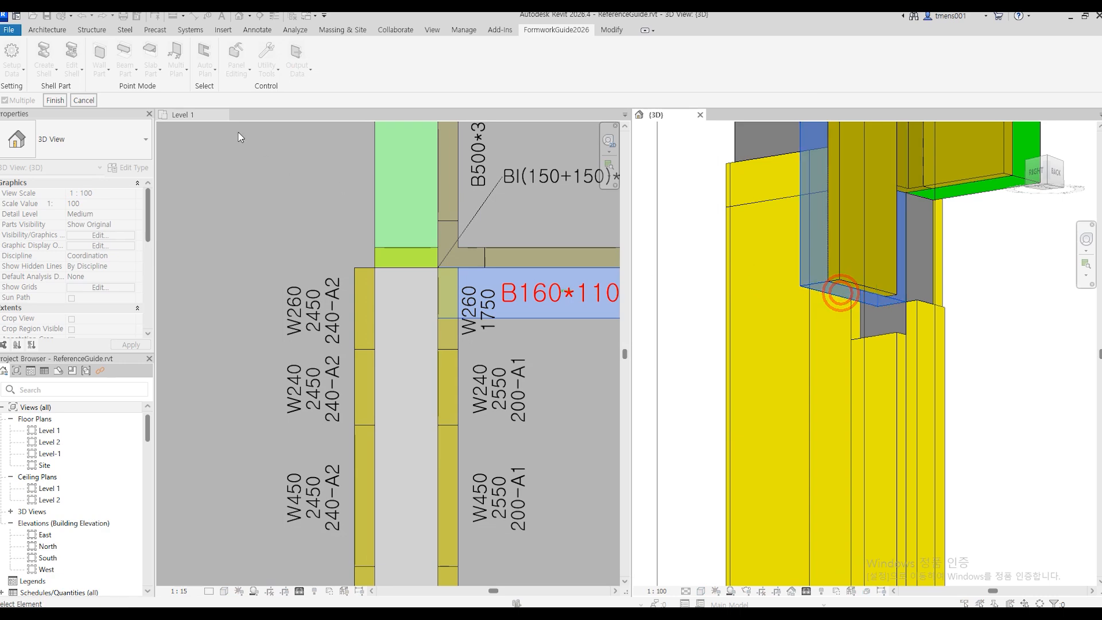
{"action": "left_click", "coordinate": [52, 101]}
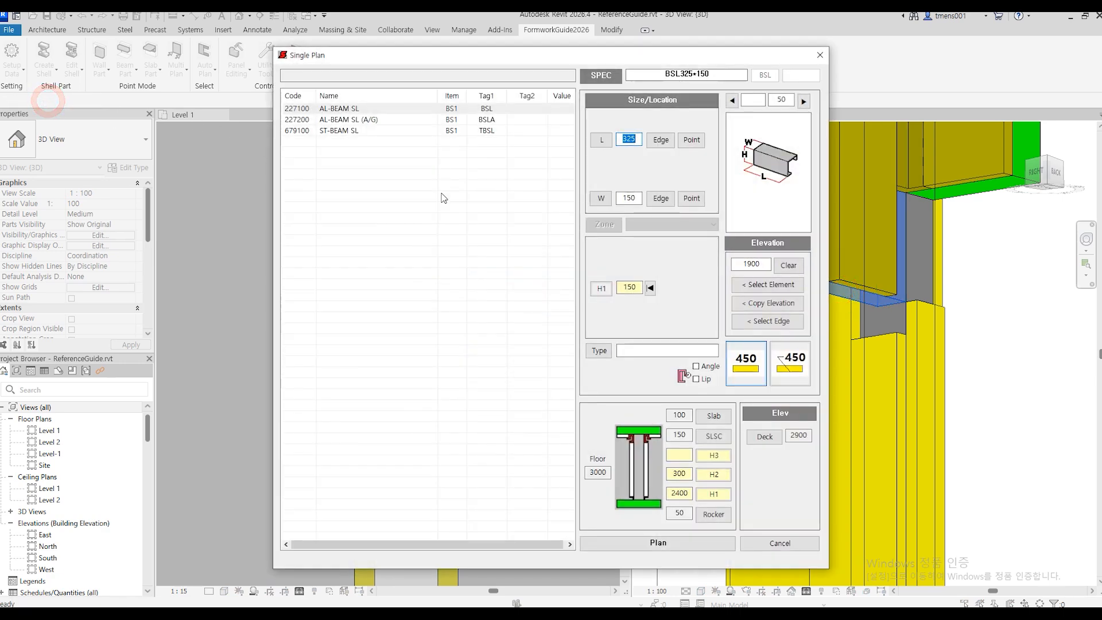
{"action": "left_click", "coordinate": [803, 102]}
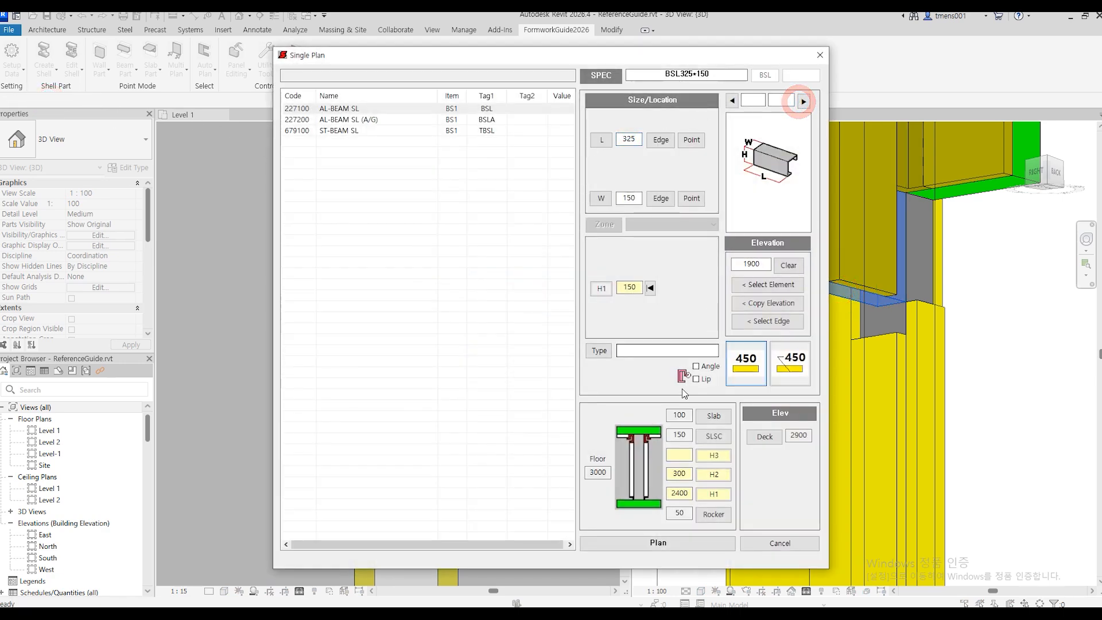
{"action": "left_click", "coordinate": [666, 543]}
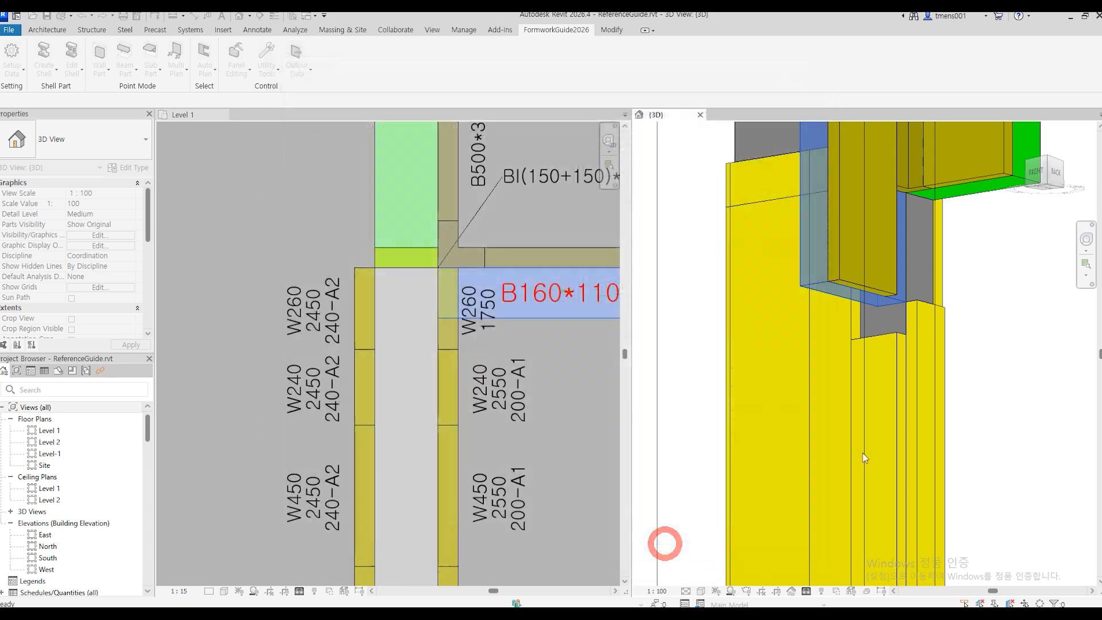
{"action": "left_click", "coordinate": [1013, 361]}
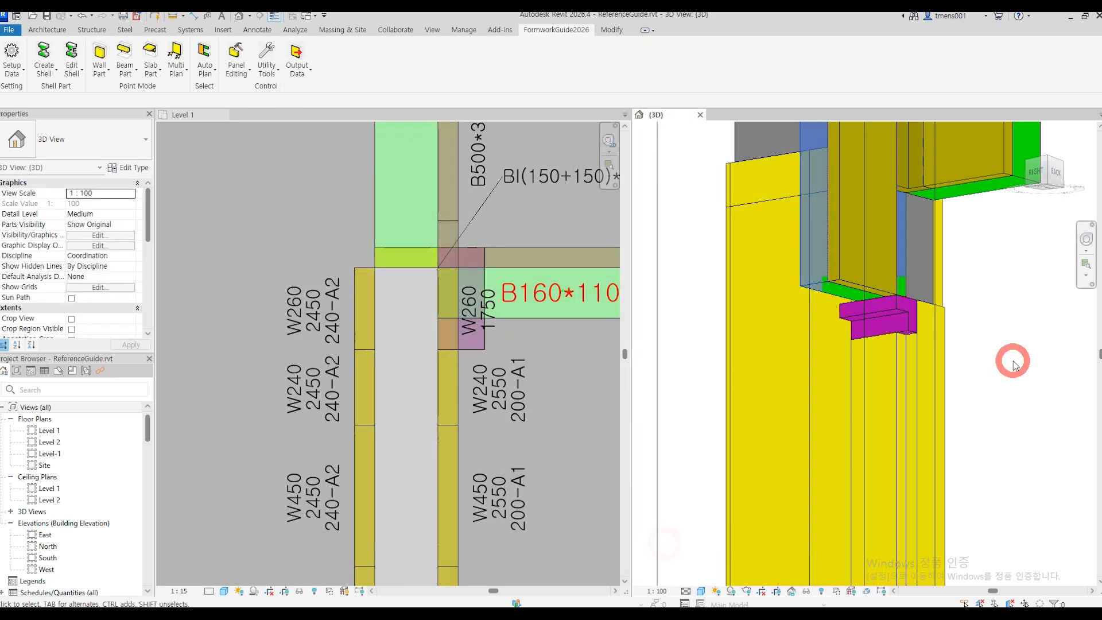
{"action": "left_click", "coordinate": [896, 311]}
{"action": "key", "text": "Escape"}
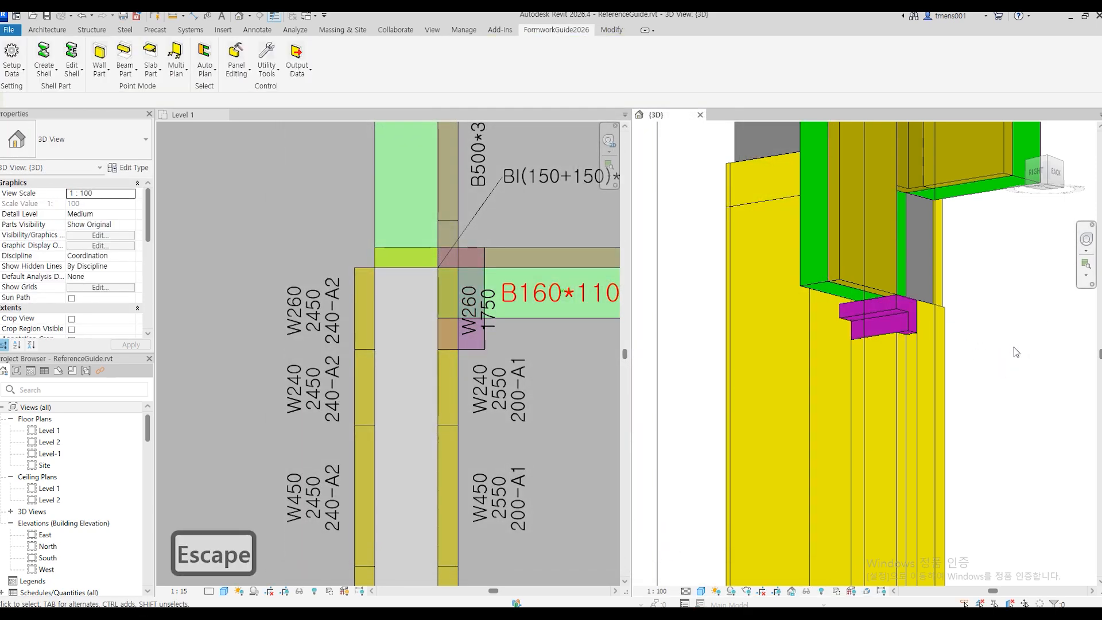
{"action": "middle_click_drag", "start_coordinate": [980, 470], "coordinate": [910, 529], "text": "shift"}
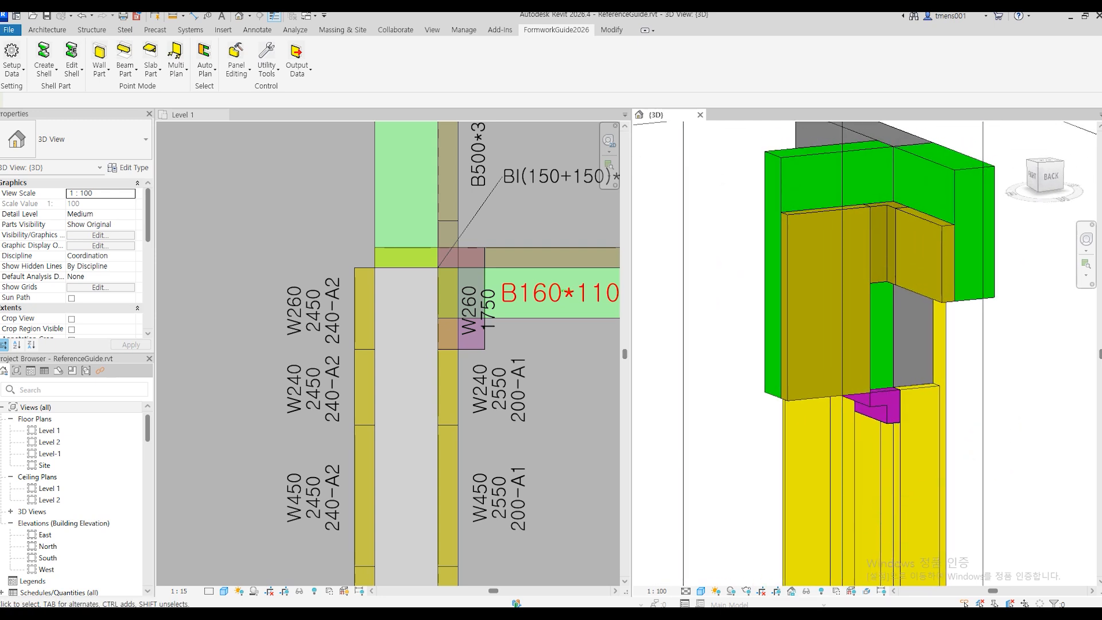
Step: Define a 350 long AL-BSL (BS1) panel from the W260*1750 panel's outer corner to the wall's far corner, directed toward the B200*600 beam
{"action": "middle_click_drag", "start_coordinate": [1001, 352], "coordinate": [918, 247], "text": "shift"}
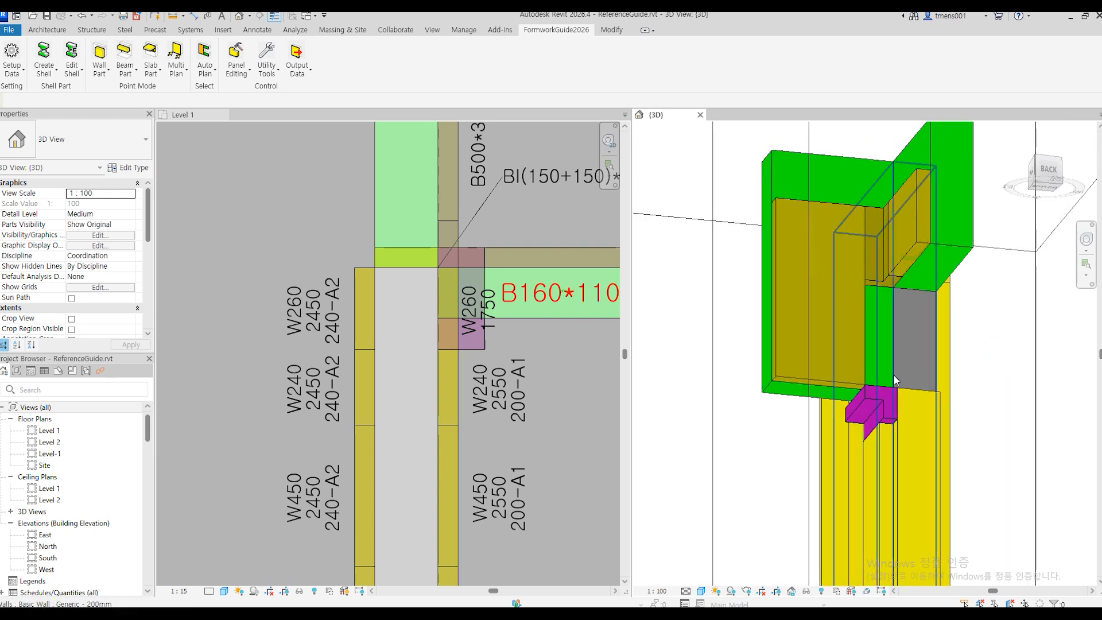
{"action": "left_click", "coordinate": [886, 284]}
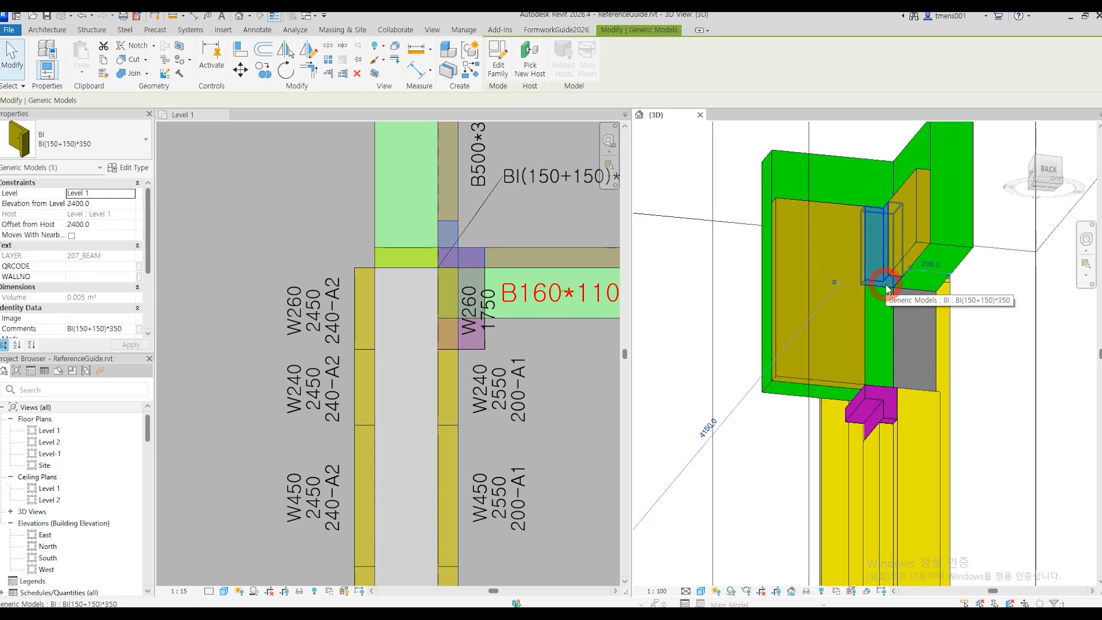
{"action": "left_click", "coordinate": [907, 259]}
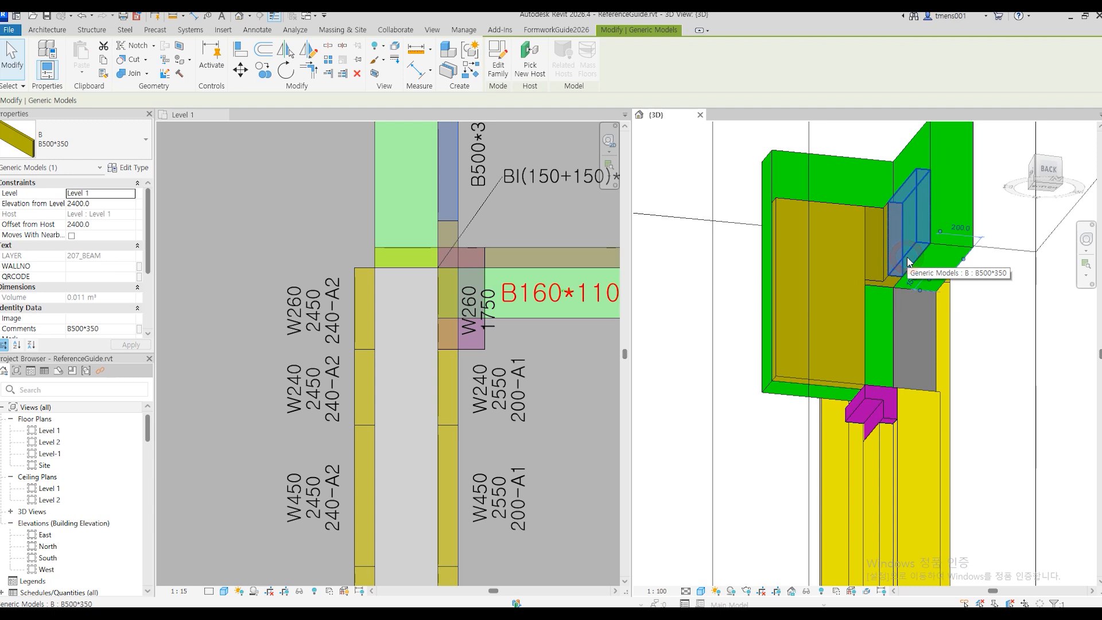
{"action": "left_click", "coordinate": [965, 251]}
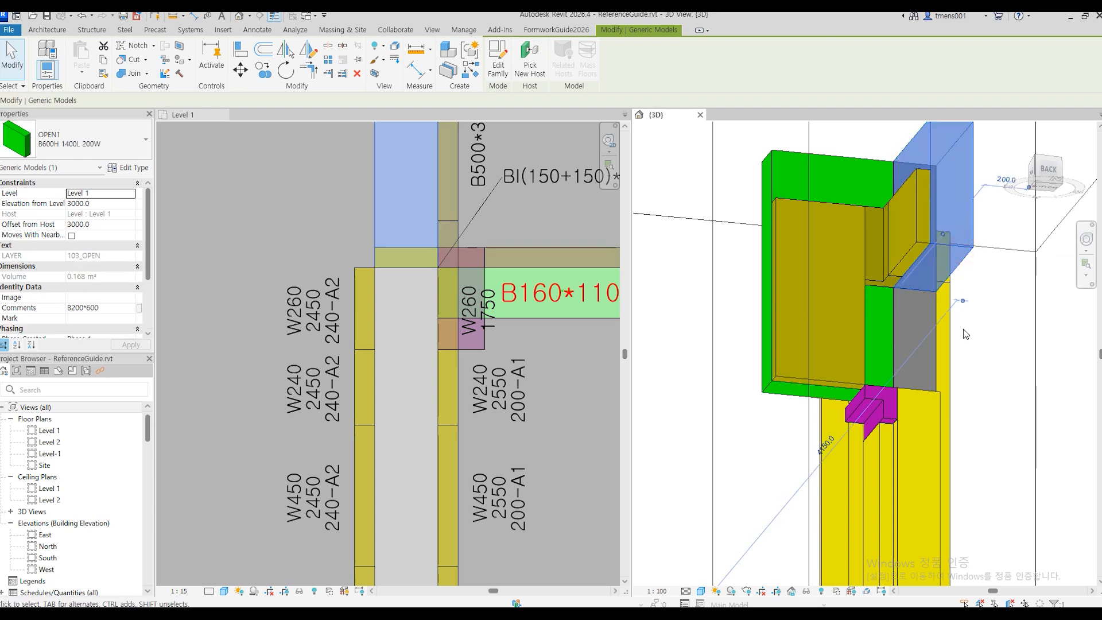
{"action": "left_click", "coordinate": [278, 197]}
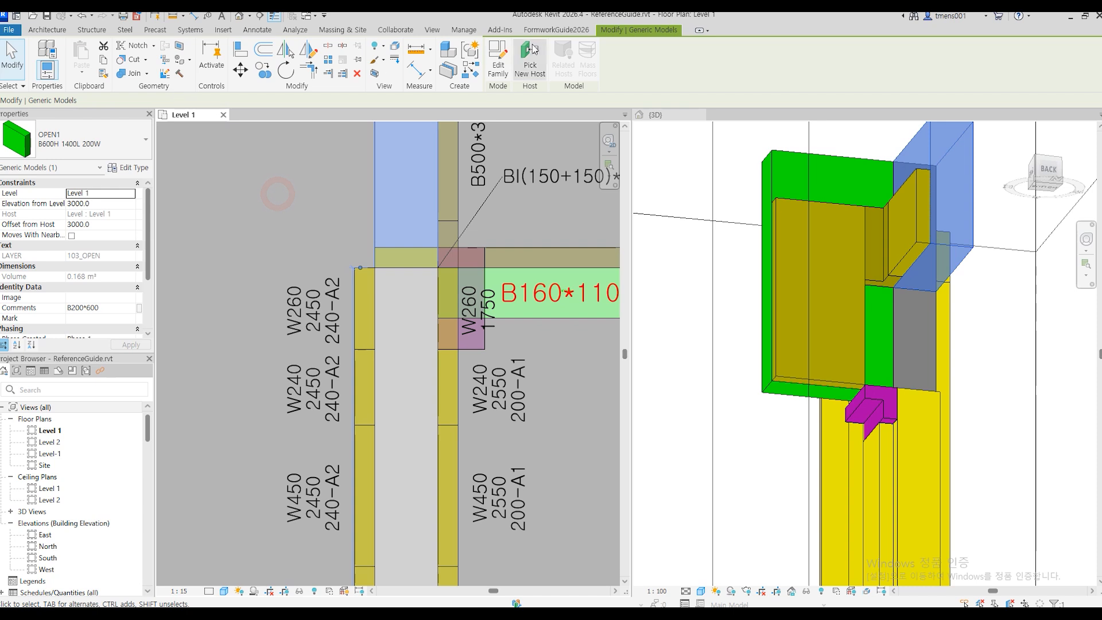
{"action": "left_click", "coordinate": [543, 30]}
{"action": "left_click", "coordinate": [124, 81]}
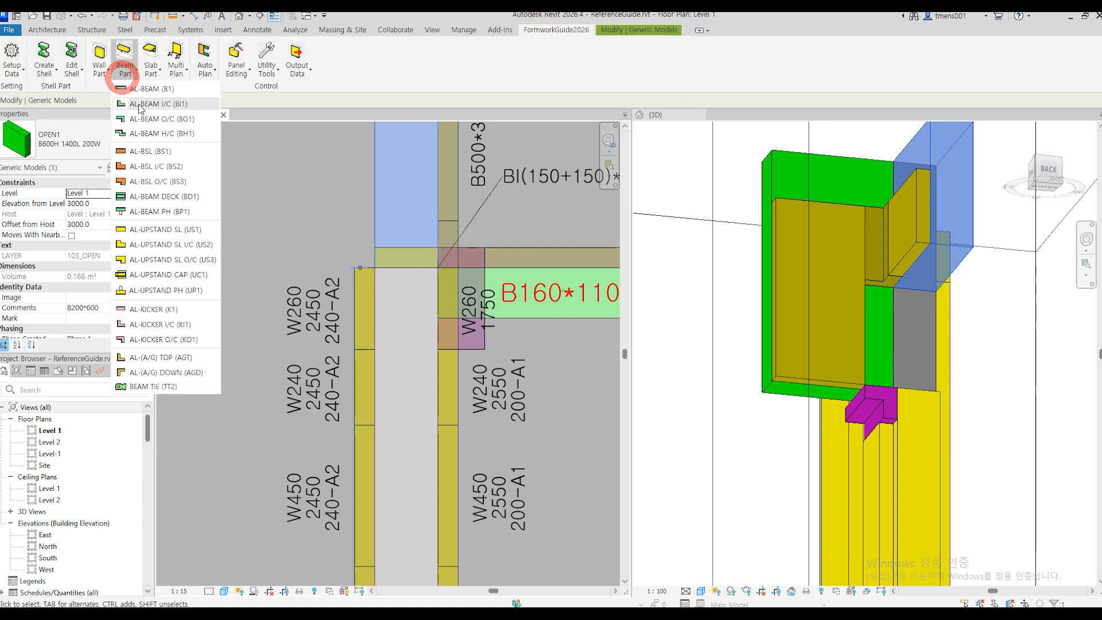
{"action": "left_click", "coordinate": [150, 151]}
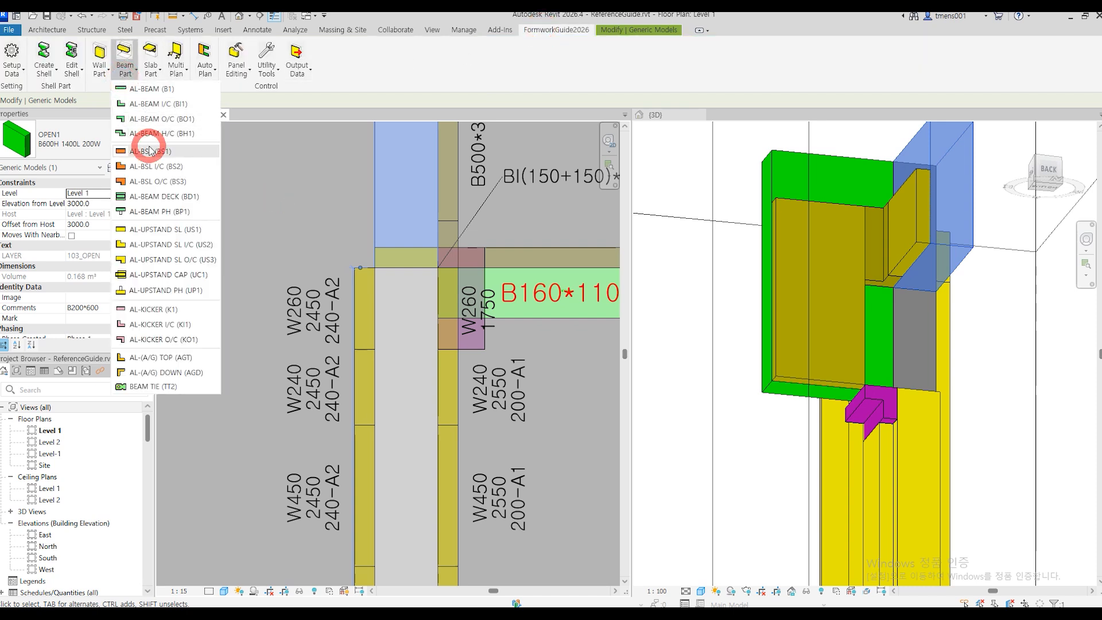
{"action": "left_click", "coordinate": [485, 267]}
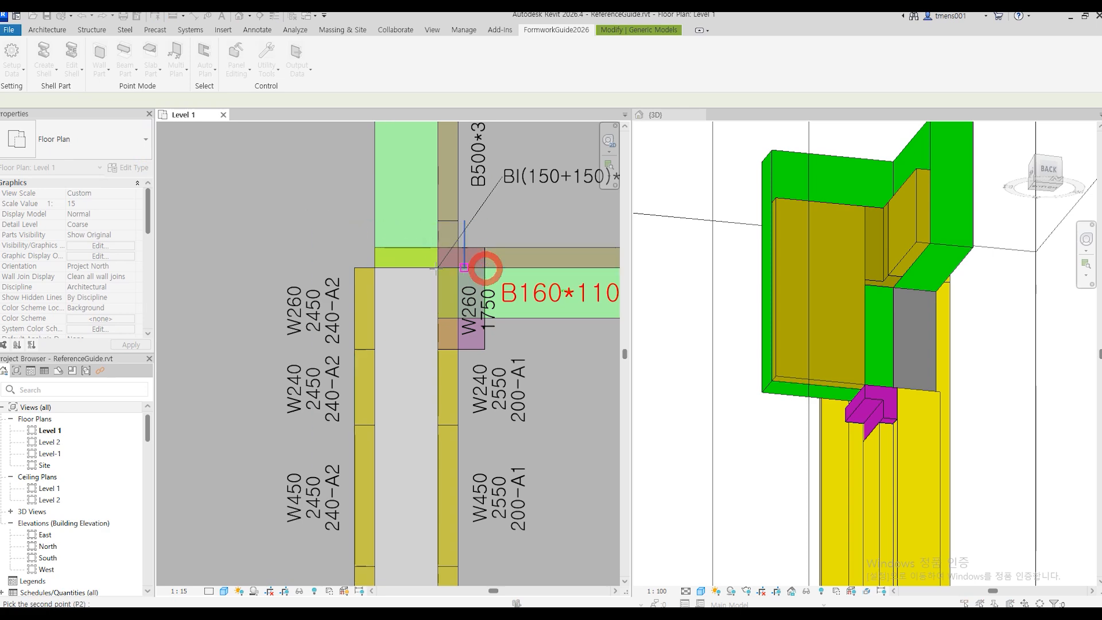
{"action": "left_click", "coordinate": [376, 266]}
{"action": "left_click", "coordinate": [357, 187]}
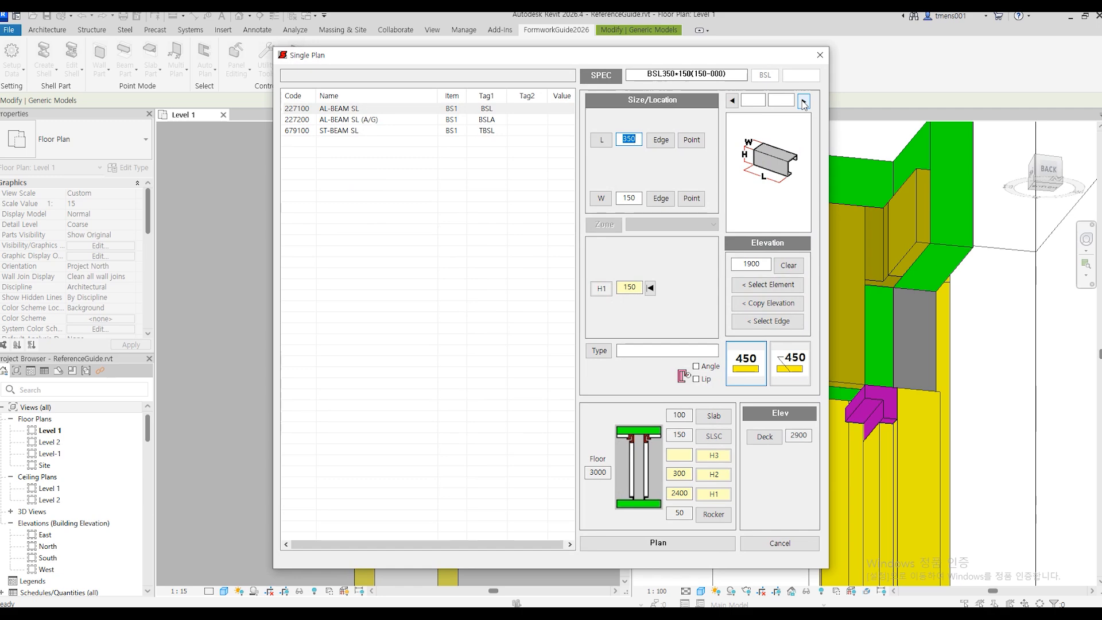
Step: Give the BSL panel a 50 end value, take its elevation from the B200*600 beam, place it as BSL400*150, and check it in 3D
{"action": "left_click", "coordinate": [772, 284]}
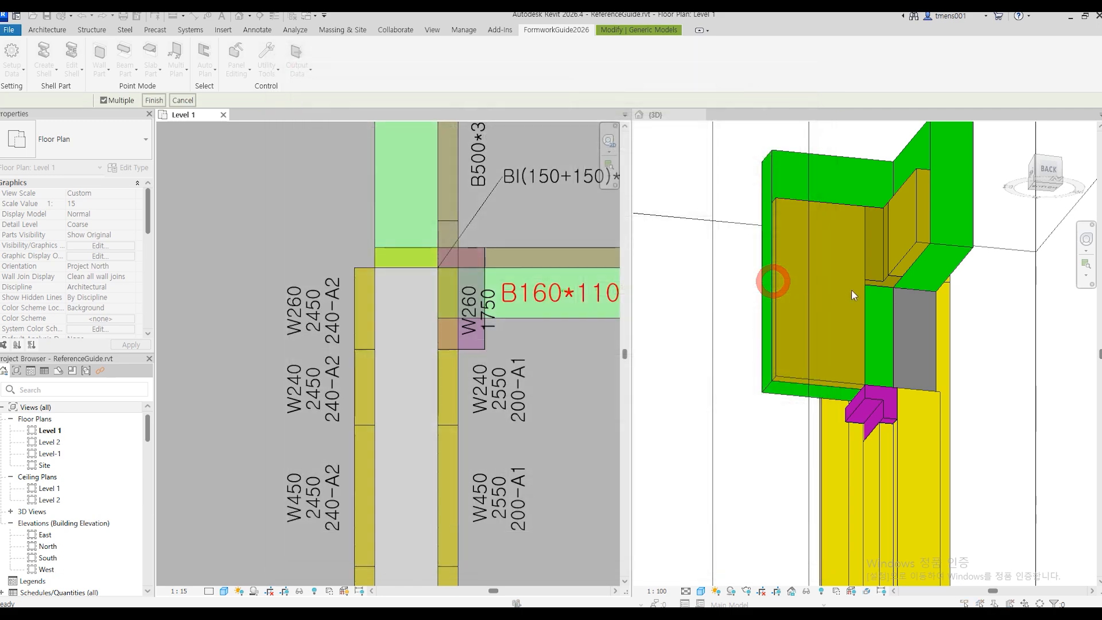
{"action": "left_click", "coordinate": [938, 253]}
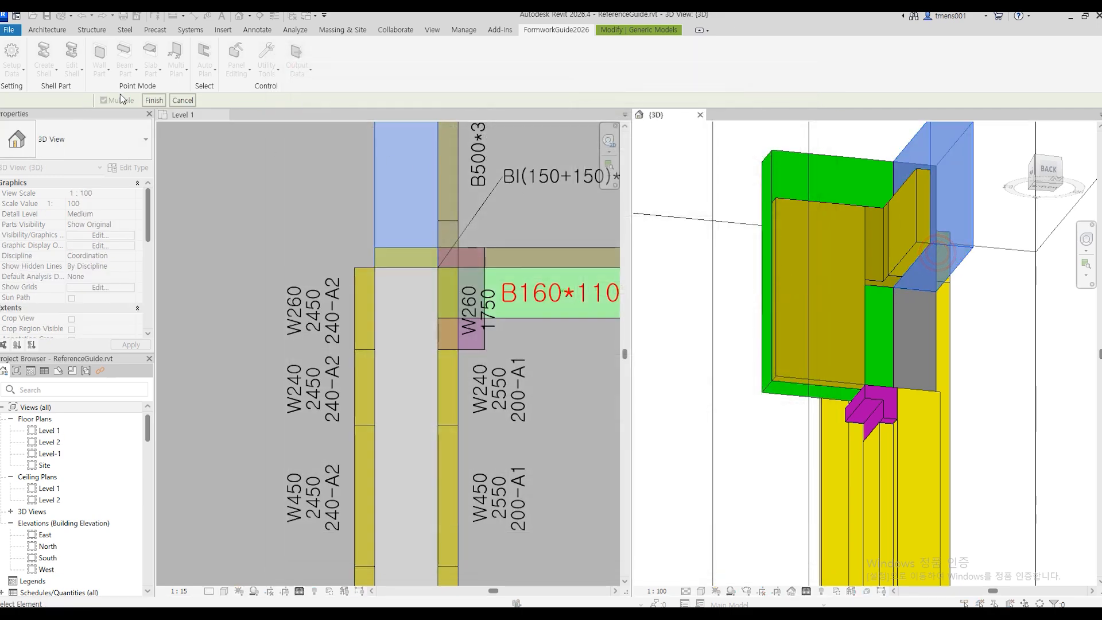
{"action": "left_click", "coordinate": [148, 102]}
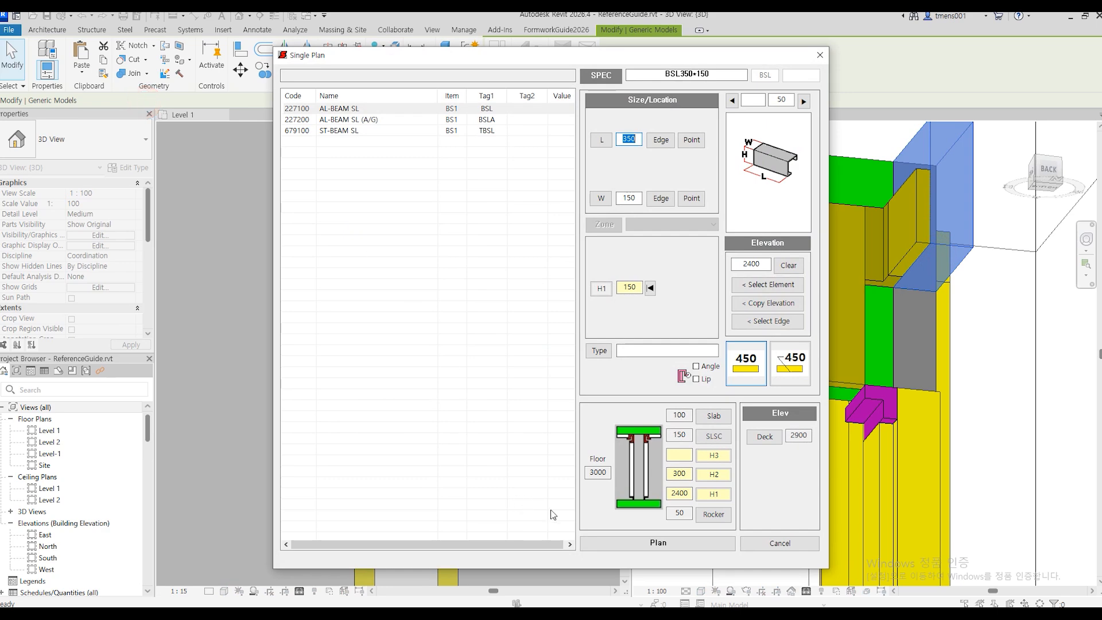
{"action": "left_click", "coordinate": [631, 544]}
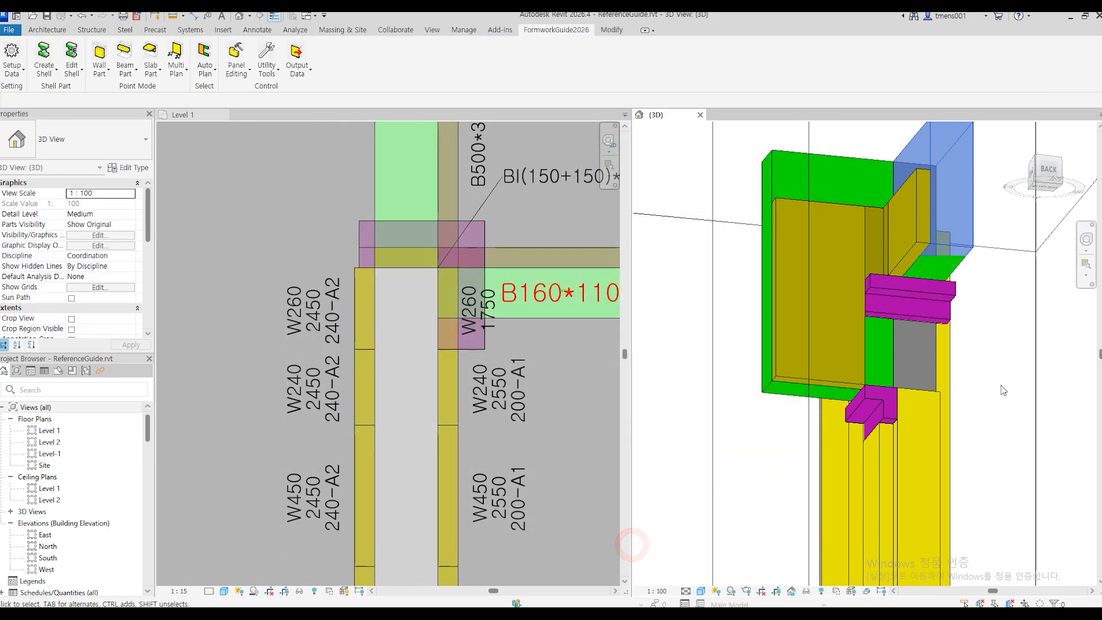
{"action": "middle_click_drag", "start_coordinate": [969, 380], "coordinate": [988, 399], "text": "shift"}
{"action": "left_click", "coordinate": [905, 309]}
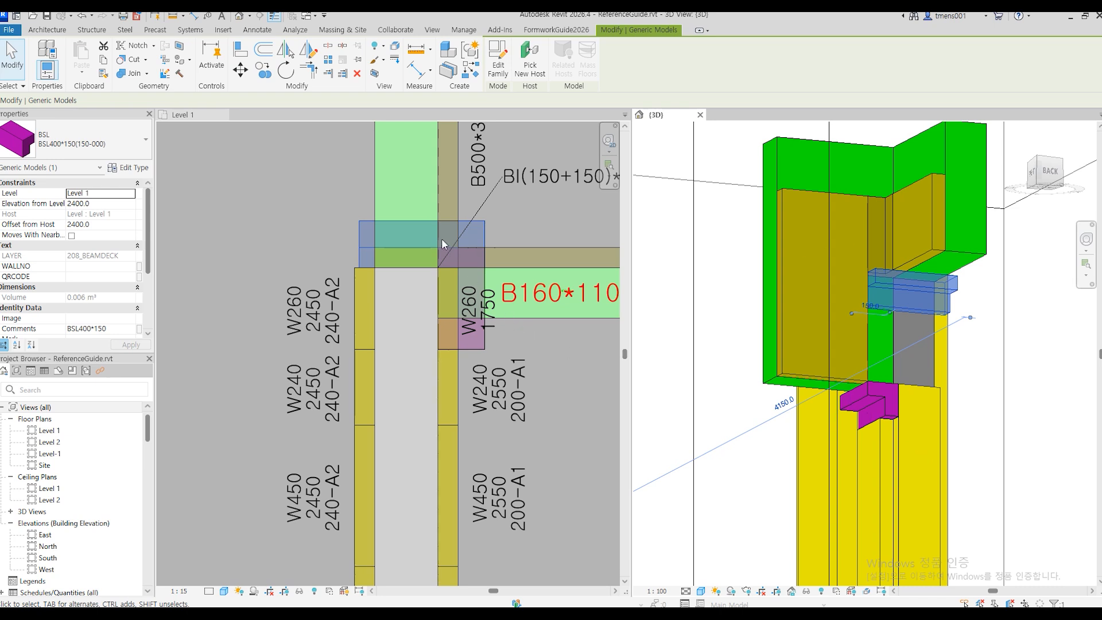
Step: Define a 350 wide AL-BEAM (B1) panel across the wall end, from the wall's far corner to the W260*1750 panel's outer edge
{"action": "left_click", "coordinate": [254, 174]}
{"action": "left_click", "coordinate": [542, 30]}
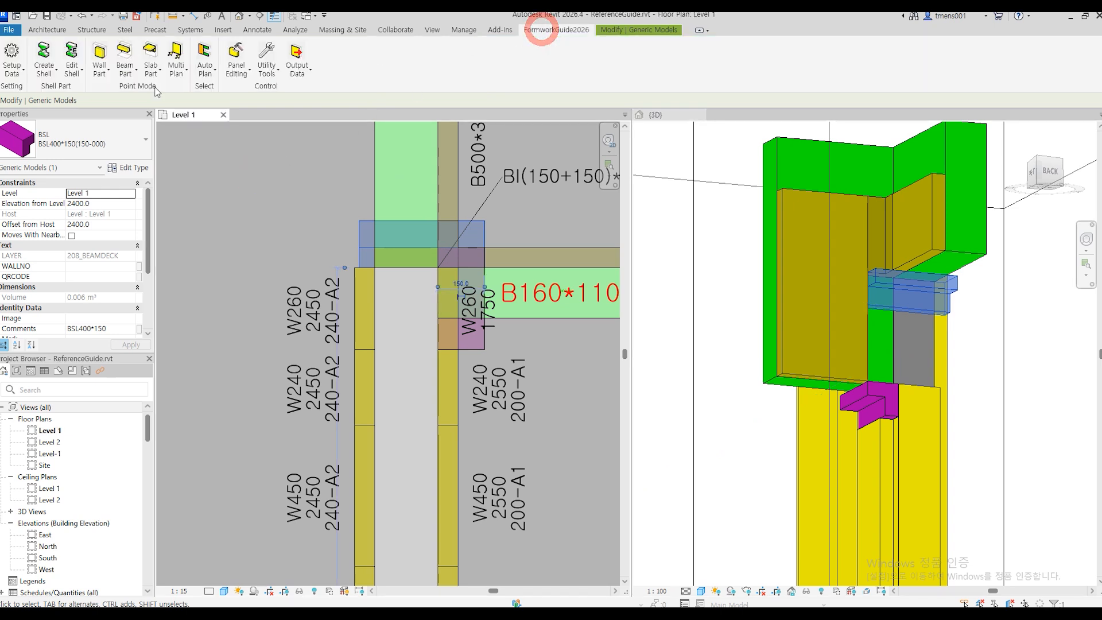
{"action": "left_click", "coordinate": [121, 70]}
{"action": "left_click", "coordinate": [123, 80]}
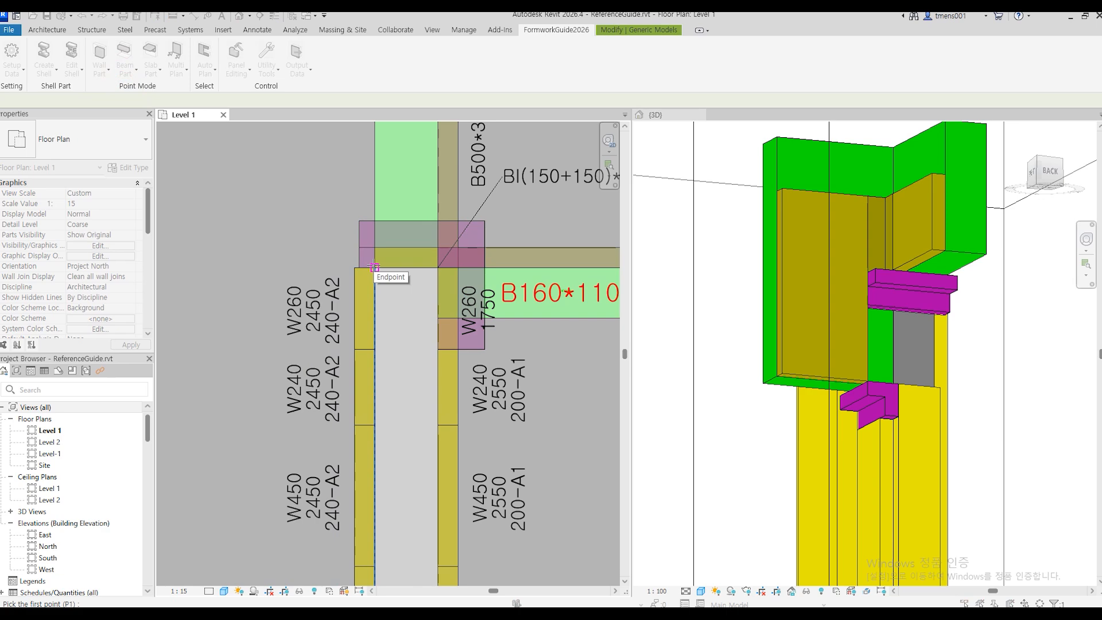
{"action": "left_click", "coordinate": [373, 268]}
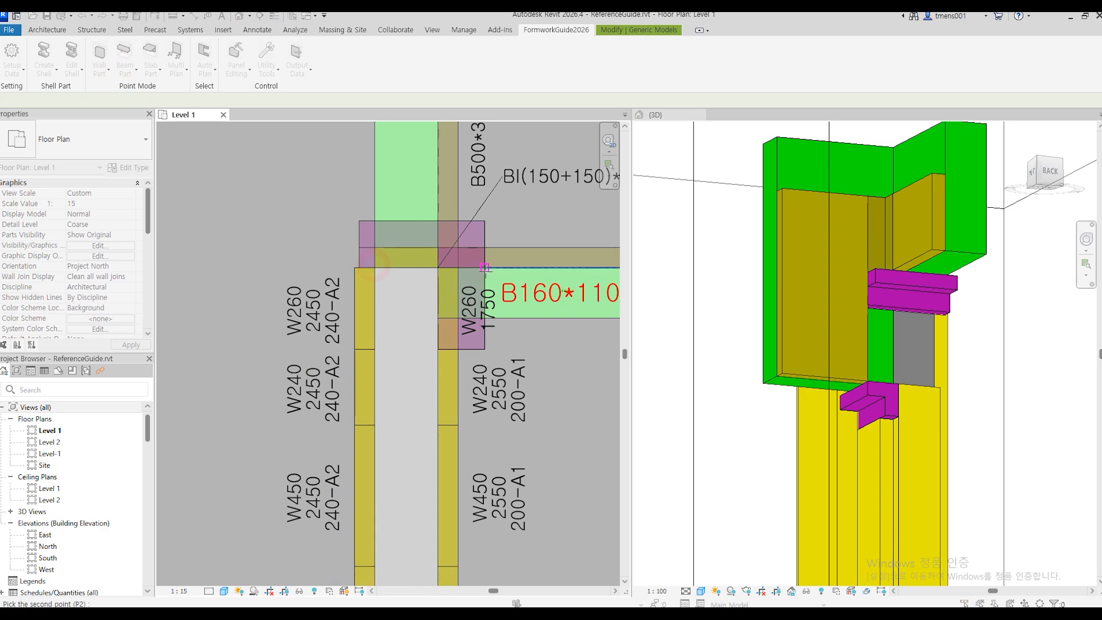
{"action": "left_click", "coordinate": [485, 271]}
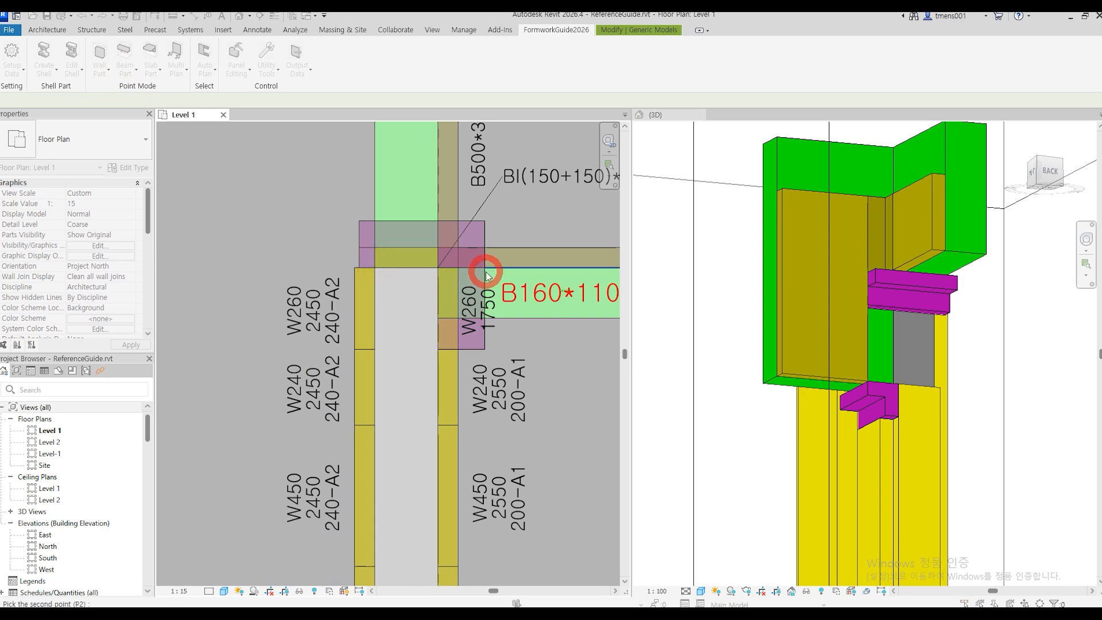
{"action": "left_click", "coordinate": [408, 183]}
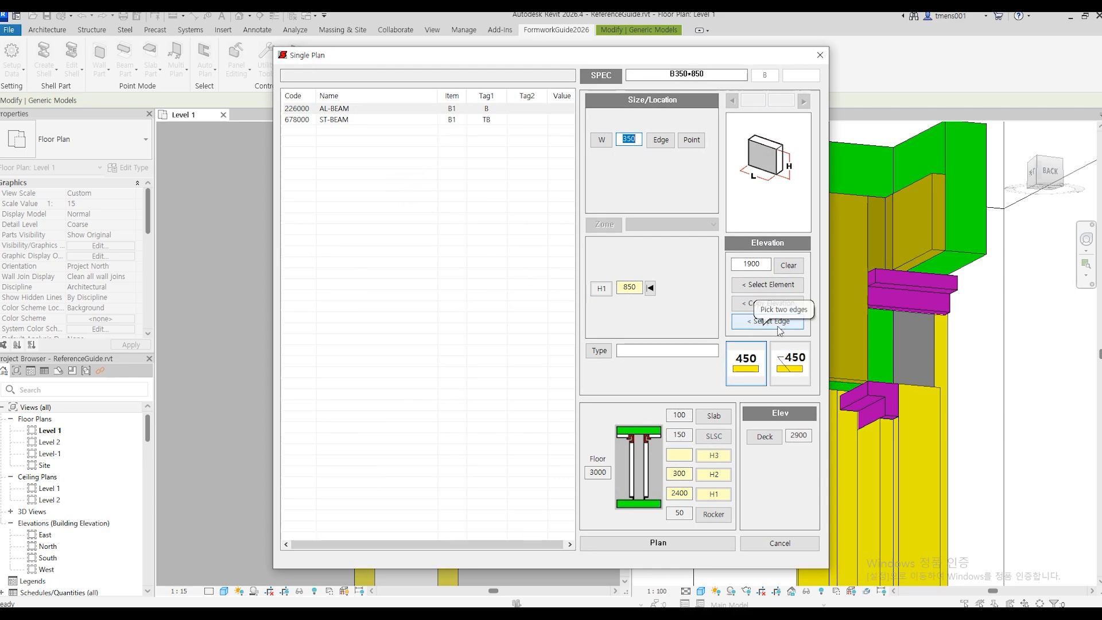
Step: Take the beam panel's height from the W200*1900 wall panel's top edge and the BSL400*150 panel's lower edge, and place it as B350*350
{"action": "left_click", "coordinate": [779, 323]}
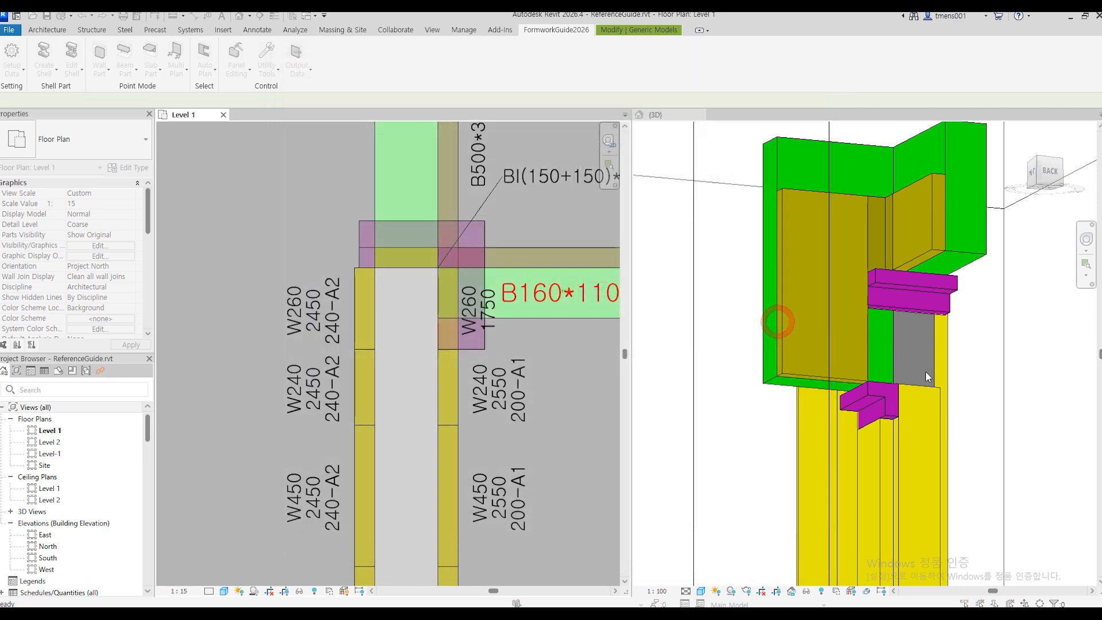
{"action": "left_click", "coordinate": [917, 379]}
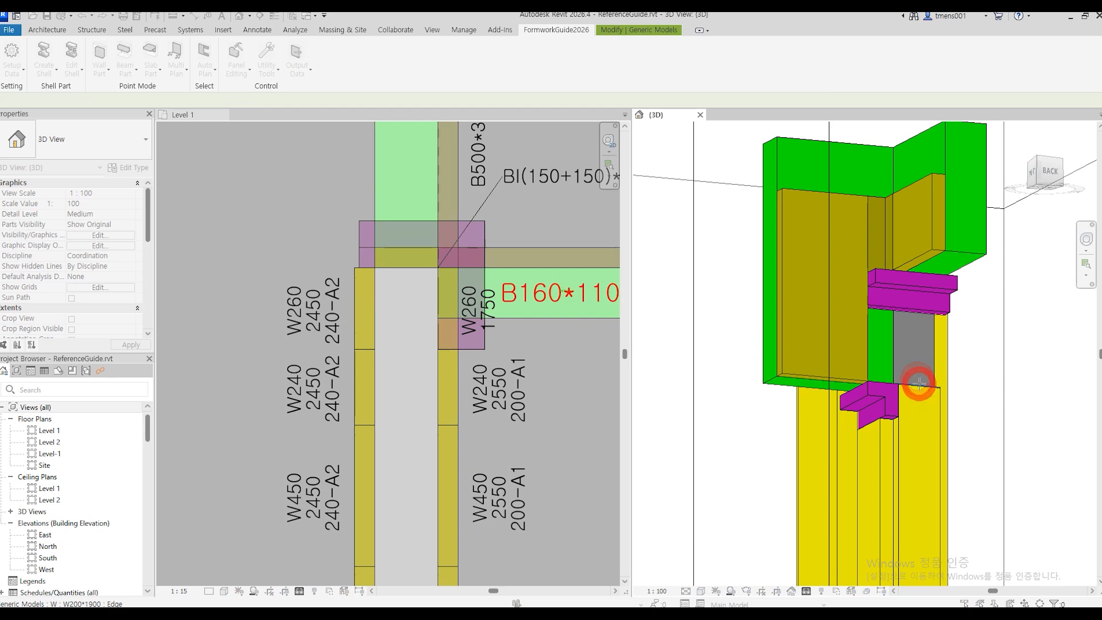
{"action": "left_click", "coordinate": [916, 314]}
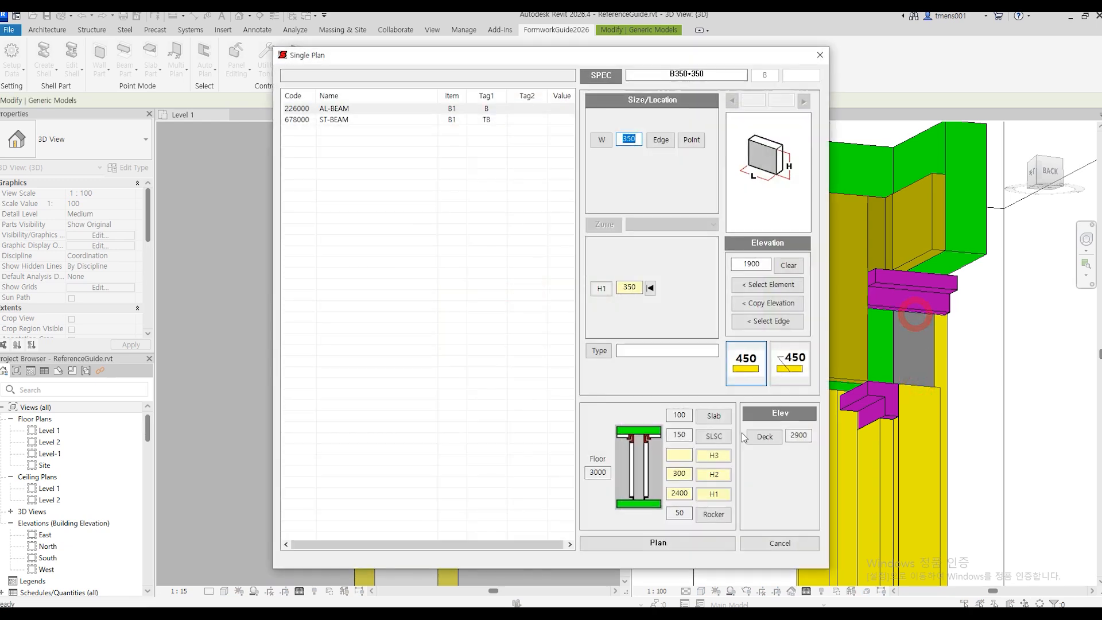
{"action": "left_click", "coordinate": [653, 543]}
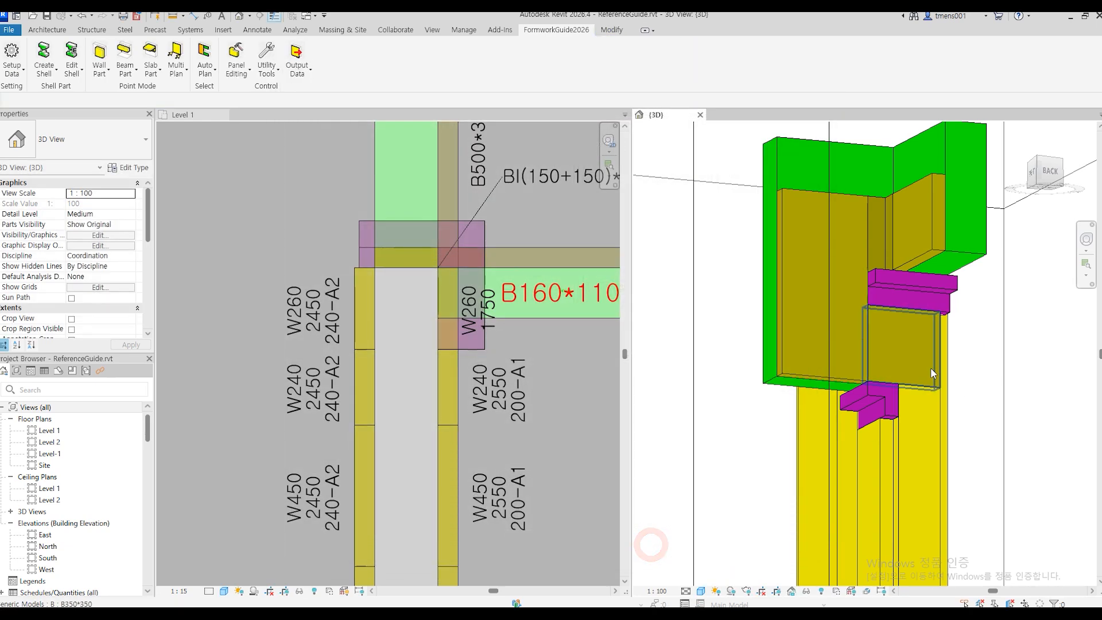
Step: Define a 65 by 65 AL-(A/G) (AG) corner angle between the W260*2450+240-A2 panel's outer corner and the wall-end panel's outer corner
{"action": "middle_click_drag", "start_coordinate": [1014, 392], "coordinate": [925, 221], "text": "shift"}
{"action": "middle_click_drag", "start_coordinate": [935, 463], "coordinate": [935, 472], "text": "shift"}
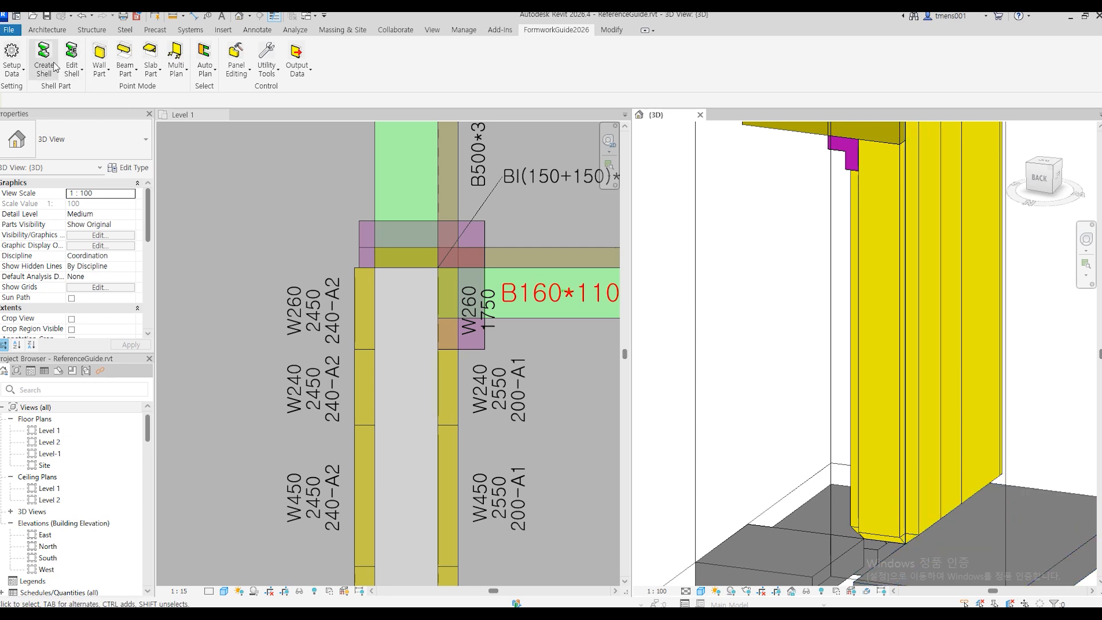
{"action": "left_click", "coordinate": [900, 539]}
{"action": "left_click", "coordinate": [919, 508]}
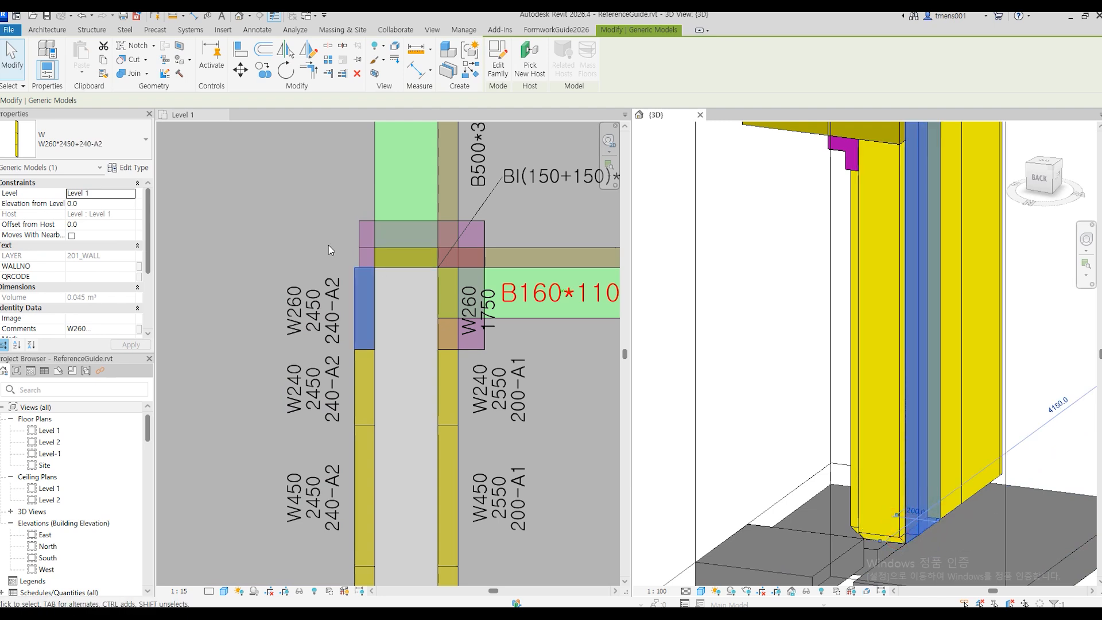
{"action": "left_click", "coordinate": [253, 202]}
{"action": "left_click", "coordinate": [234, 154]}
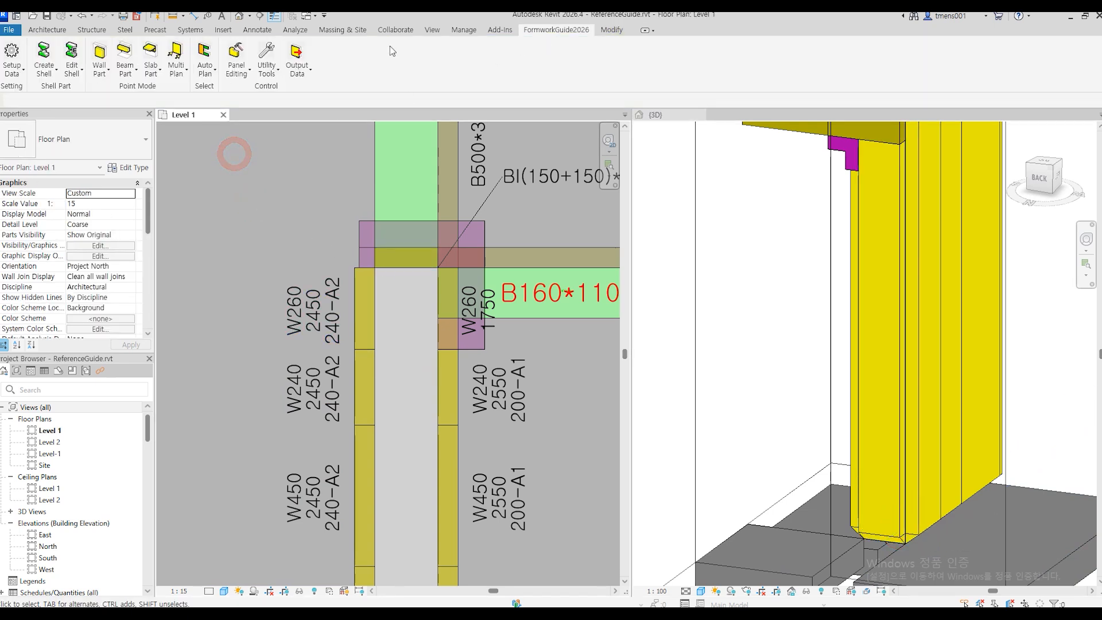
{"action": "left_click", "coordinate": [99, 64]}
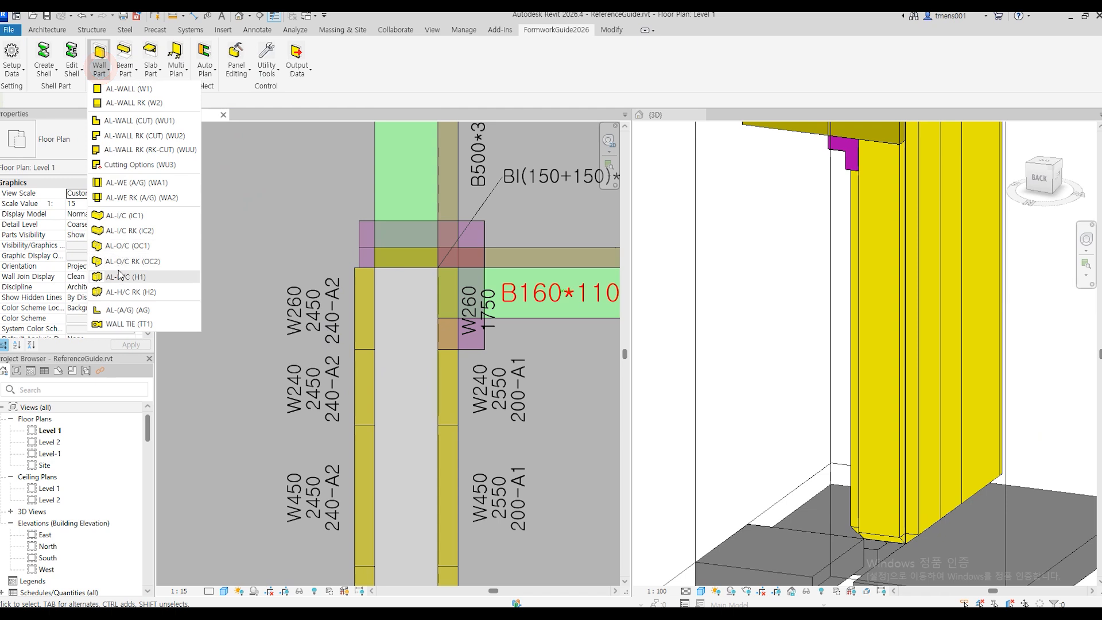
{"action": "left_click", "coordinate": [123, 311]}
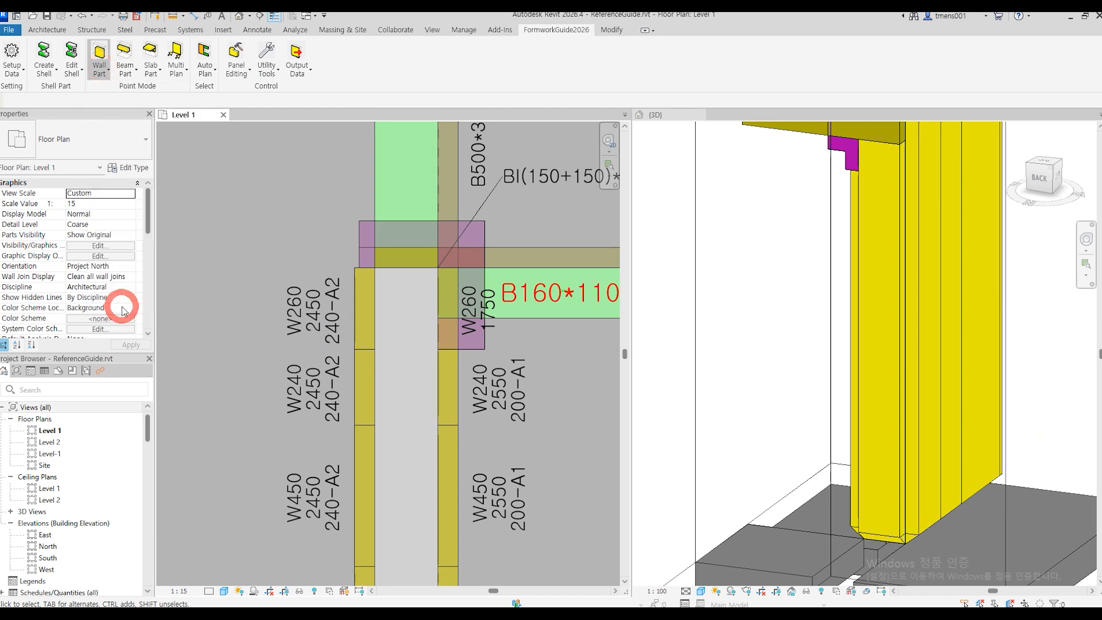
{"action": "left_click", "coordinate": [372, 268]}
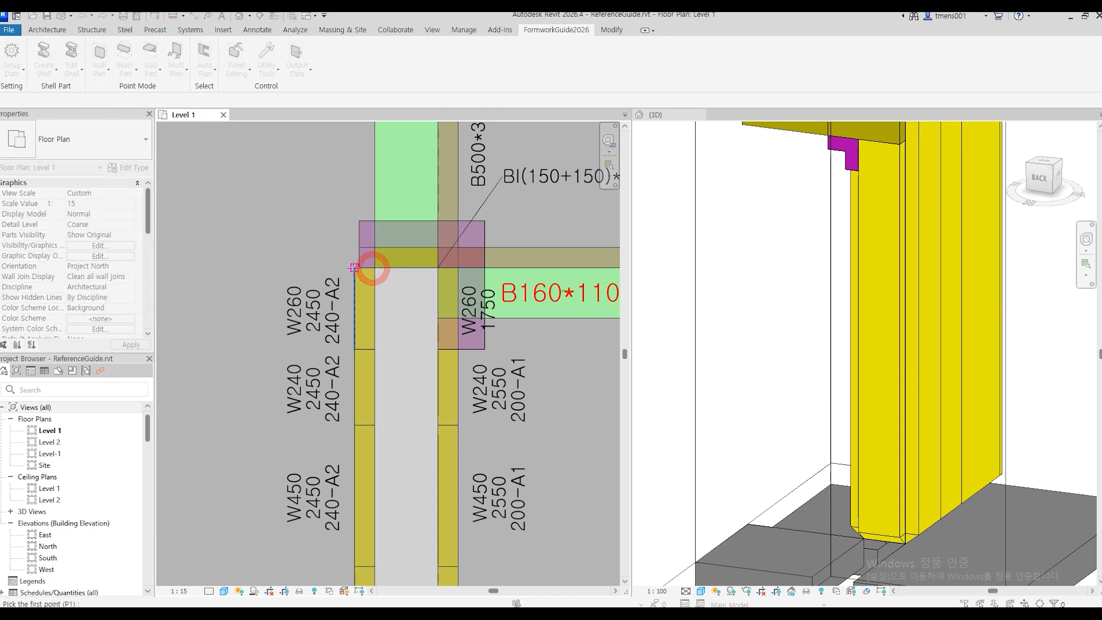
{"action": "left_click", "coordinate": [353, 267]}
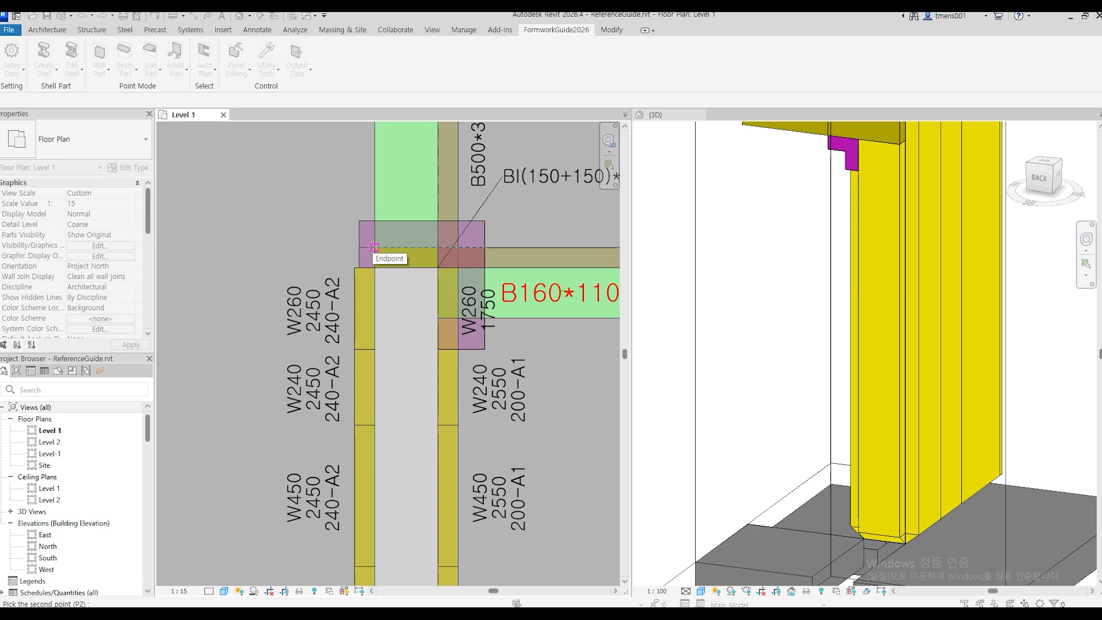
{"action": "left_click", "coordinate": [374, 247]}
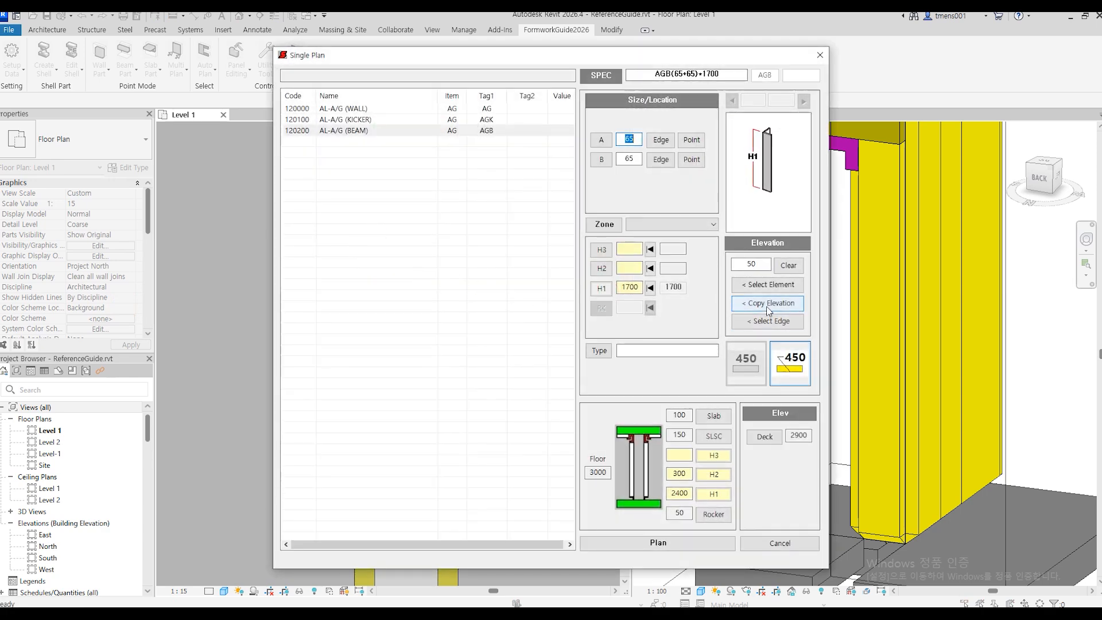
{"action": "left_click", "coordinate": [768, 308]}
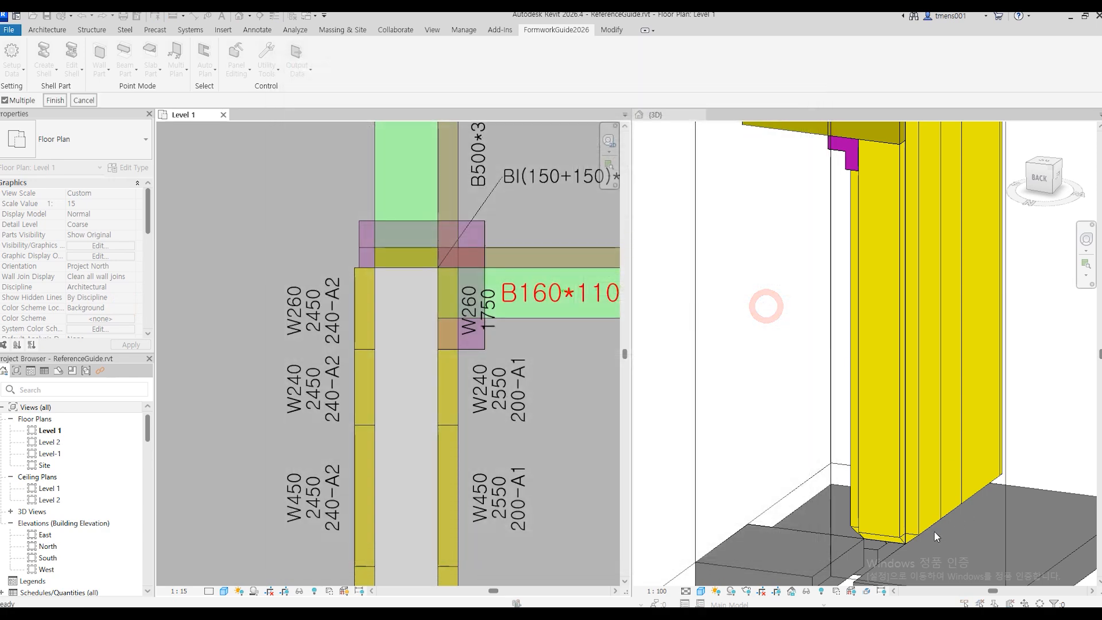
{"action": "left_click", "coordinate": [911, 537]}
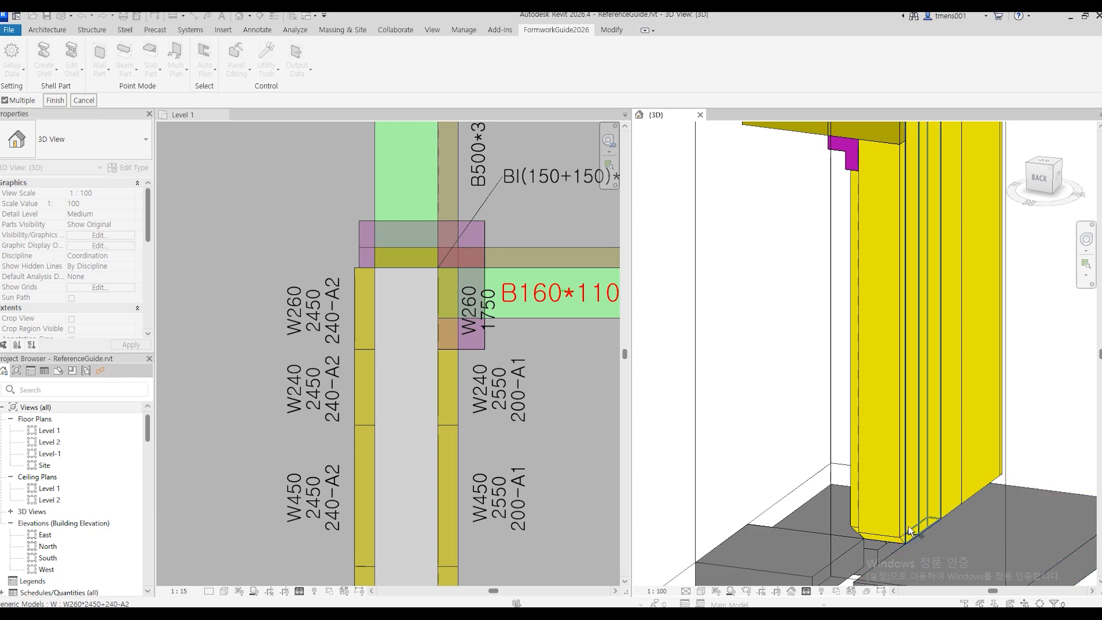
{"action": "key", "text": "Escape"}
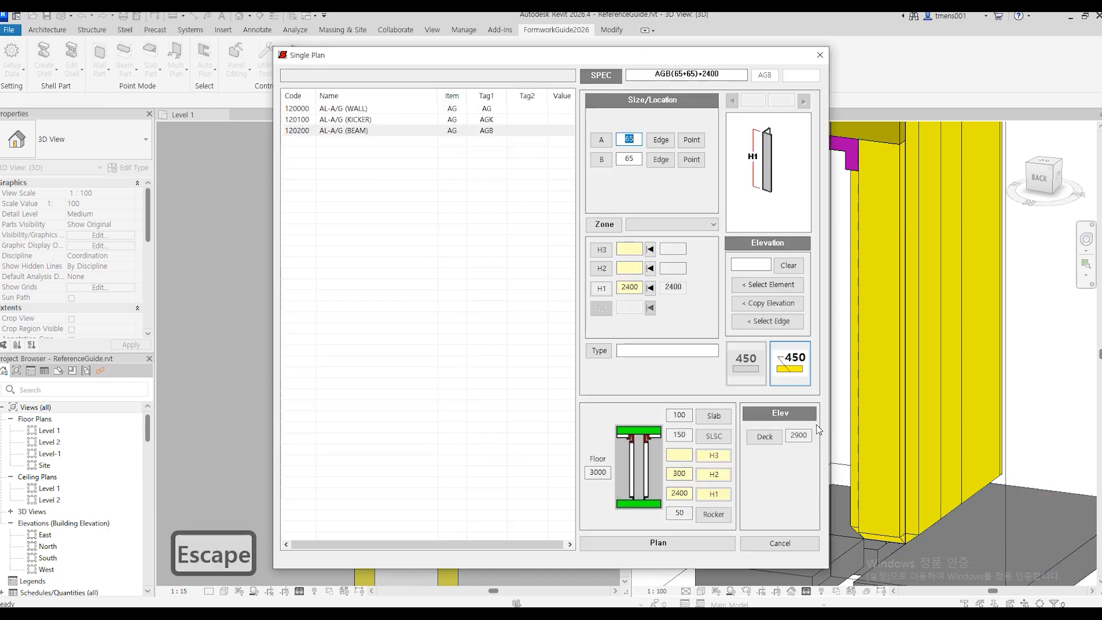
Step: Take the corner angle's height from the W260*2450+240-A2 panel's bottom edge to the BSL400*150 panel's lower edge, place it as AGB(65+65)*2200, and check it in 3D
{"action": "left_click", "coordinate": [770, 322]}
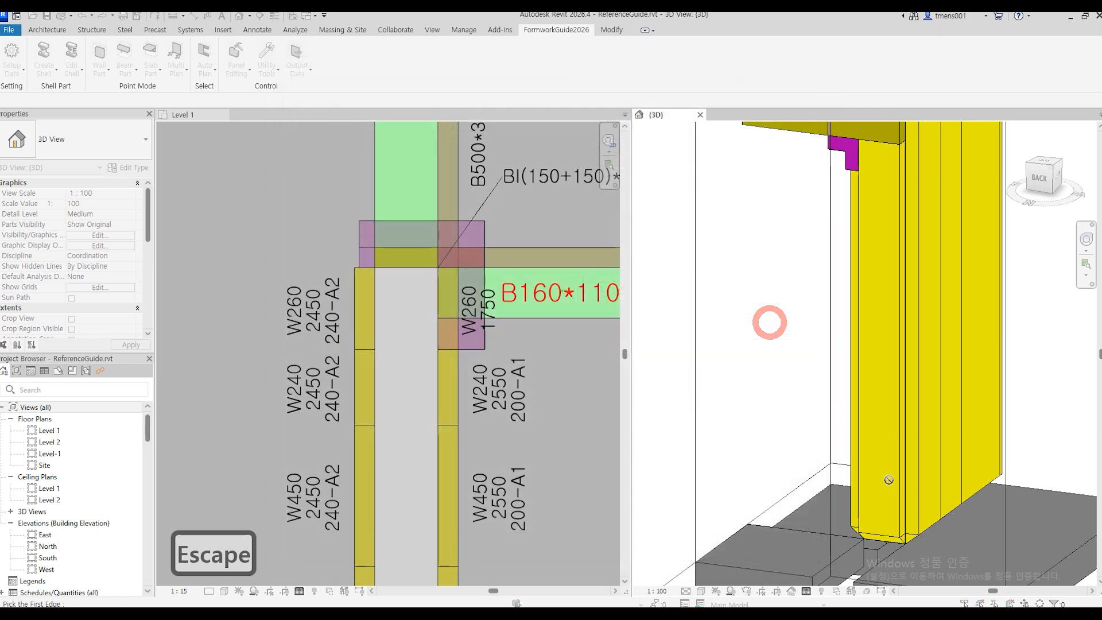
{"action": "left_click", "coordinate": [913, 532]}
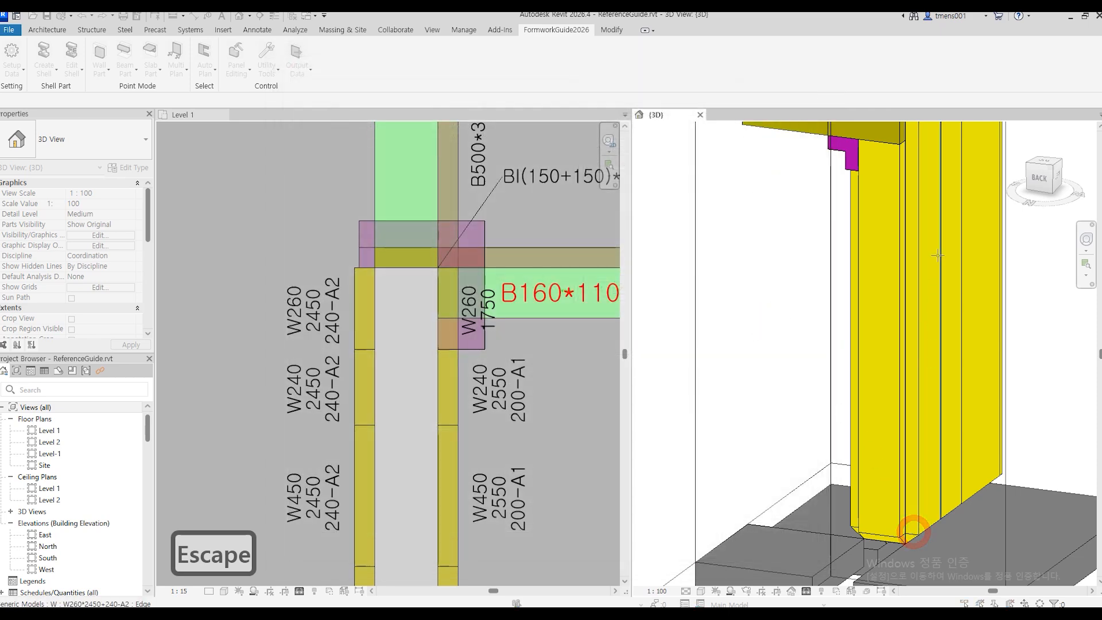
{"action": "middle_click_drag", "start_coordinate": [939, 259], "coordinate": [943, 376]}
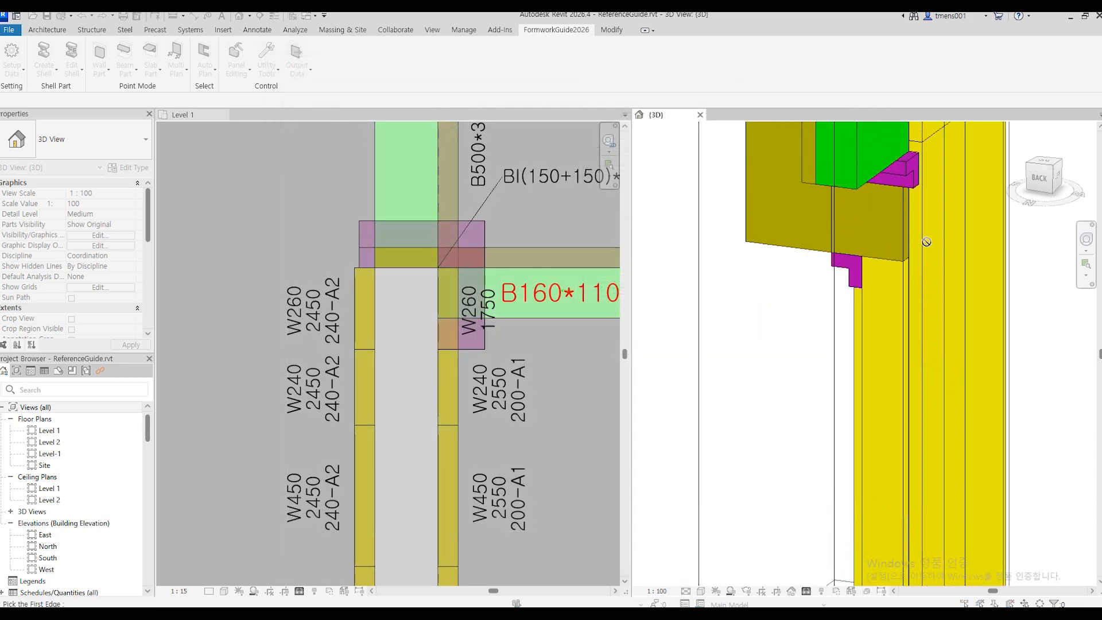
{"action": "middle_click_drag", "start_coordinate": [908, 318], "coordinate": [918, 178], "text": "shift"}
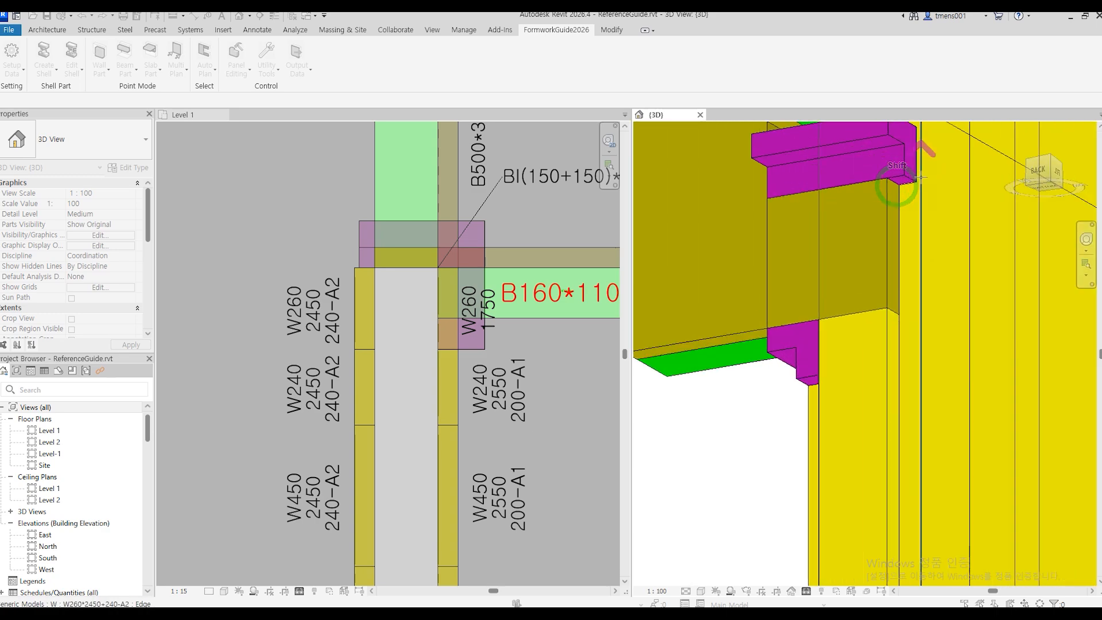
{"action": "left_click", "coordinate": [904, 183]}
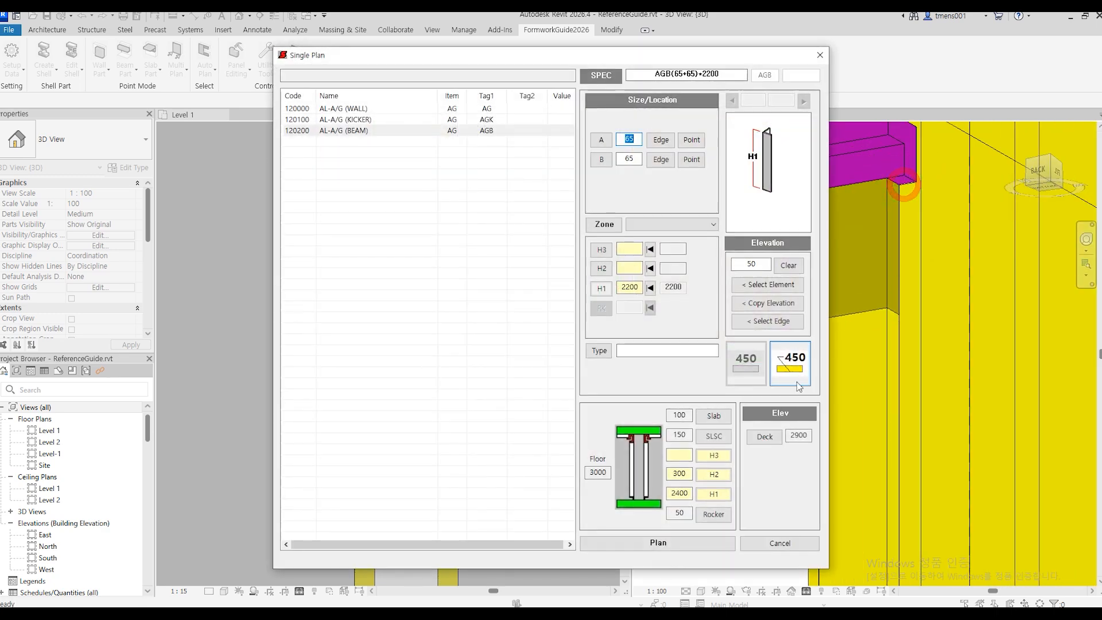
{"action": "left_click", "coordinate": [677, 542]}
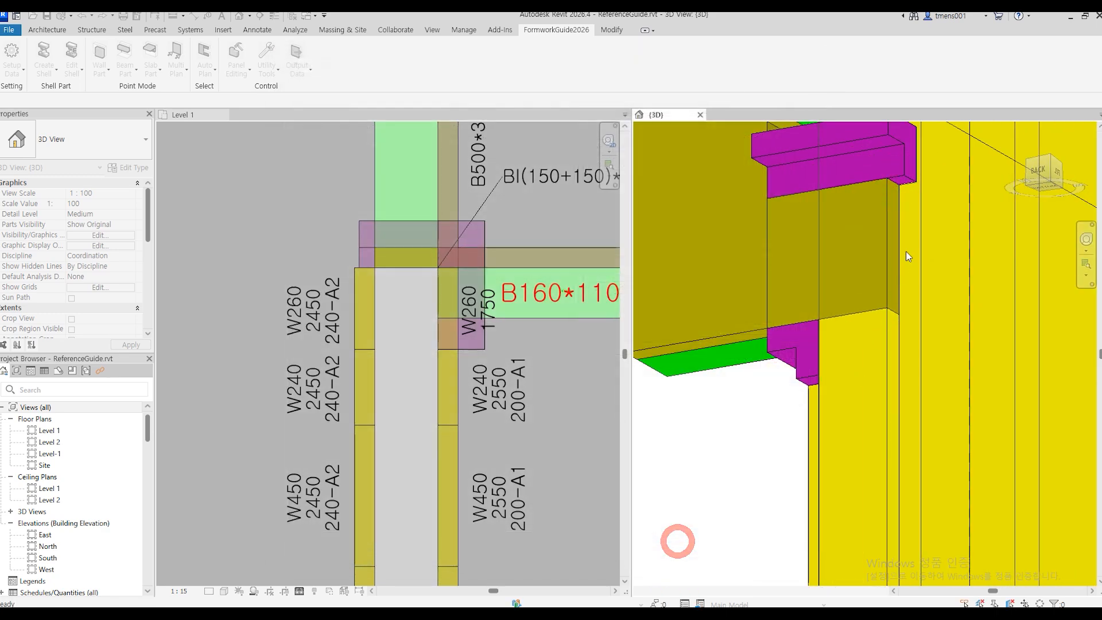
{"action": "left_click", "coordinate": [917, 232]}
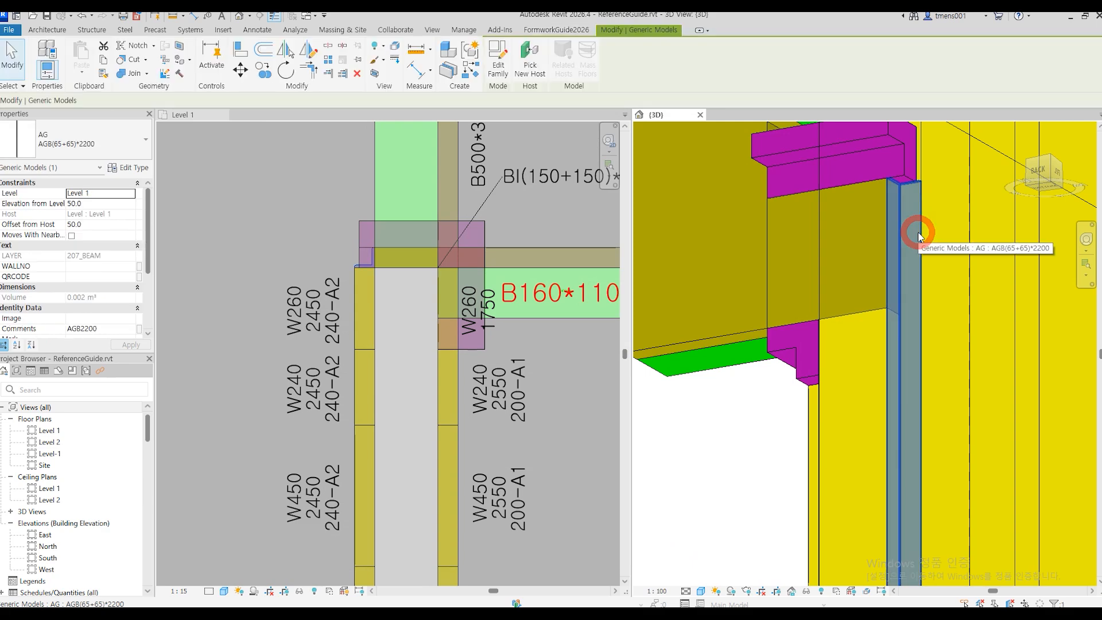
{"action": "middle_click_drag", "start_coordinate": [895, 267], "coordinate": [921, 400], "text": "shift"}
Step: Define a 65 by 65 AL-(A/G) (AG) corner angle from the wall-end corner beside the B160*1100 beam to the W260*1750 panel's outer corner
{"action": "left_click", "coordinate": [471, 265]}
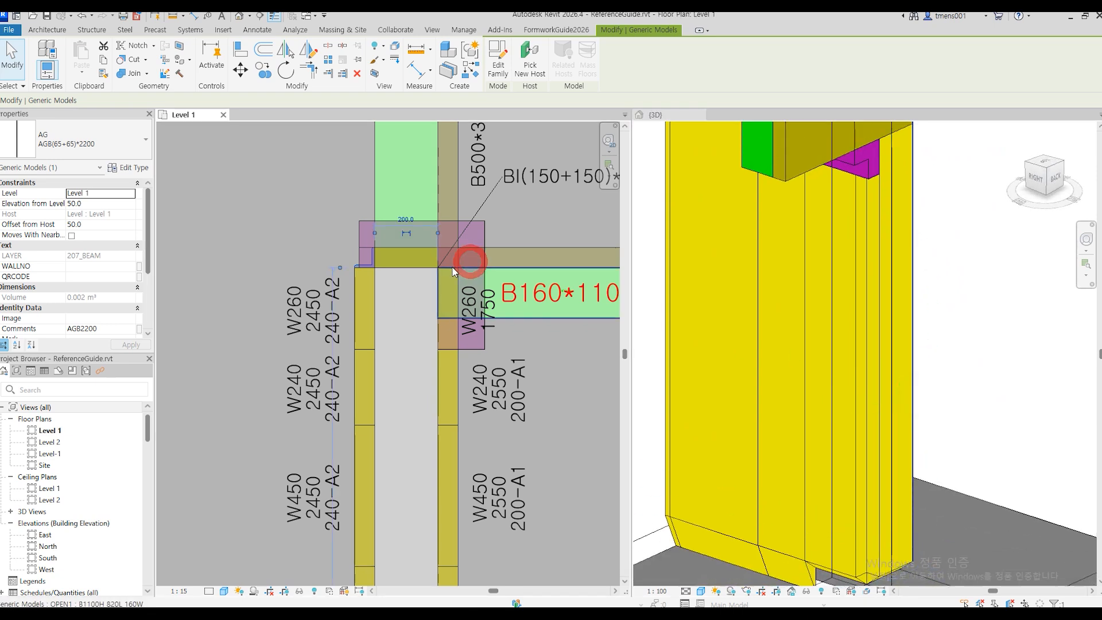
{"action": "left_click", "coordinate": [259, 164]}
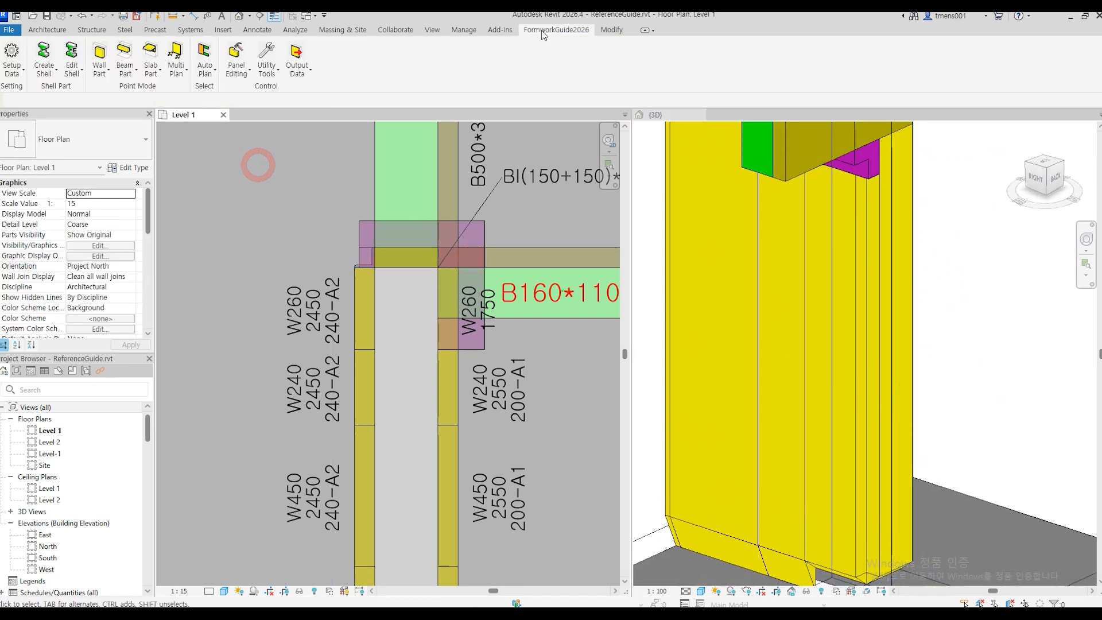
{"action": "left_click", "coordinate": [100, 61]}
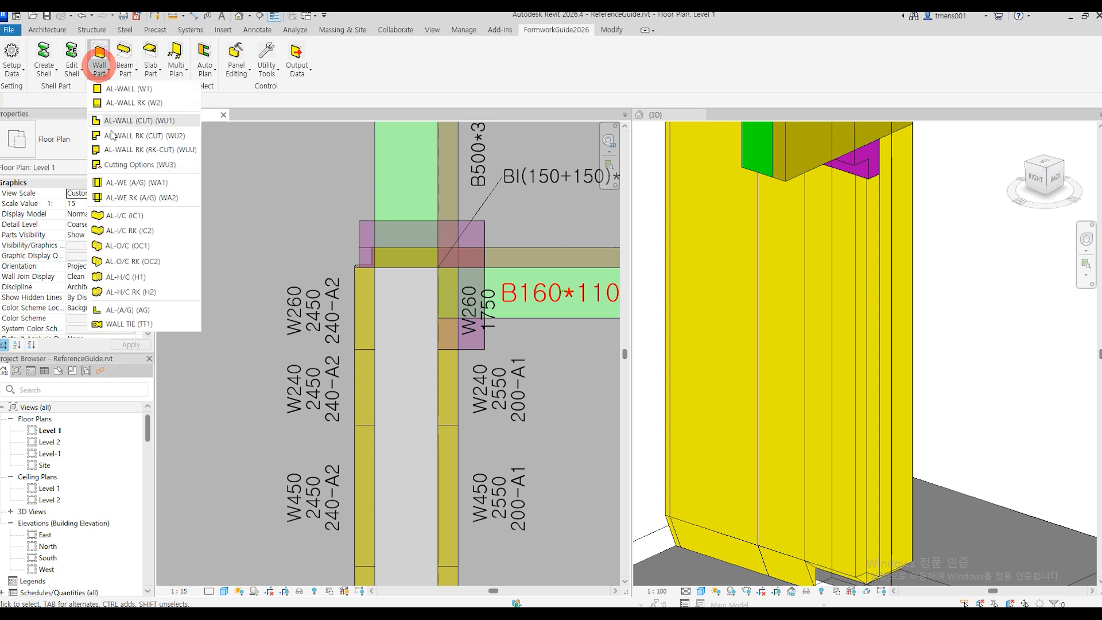
{"action": "left_click", "coordinate": [125, 310]}
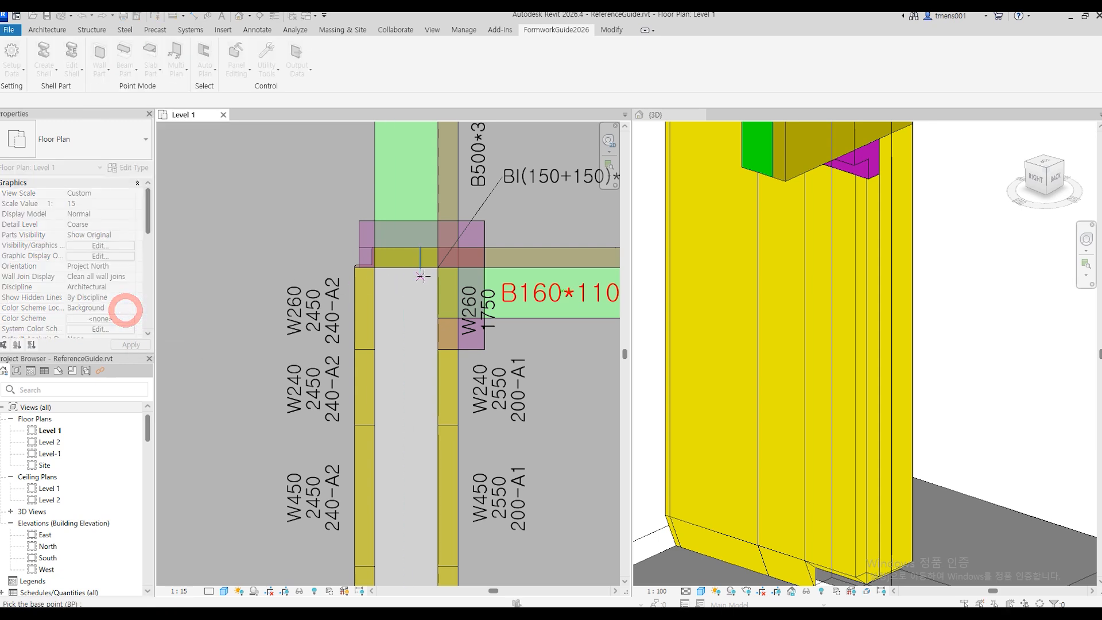
{"action": "scroll", "coordinate": [448, 263], "scroll_direction": "up", "scroll_amount": 2}
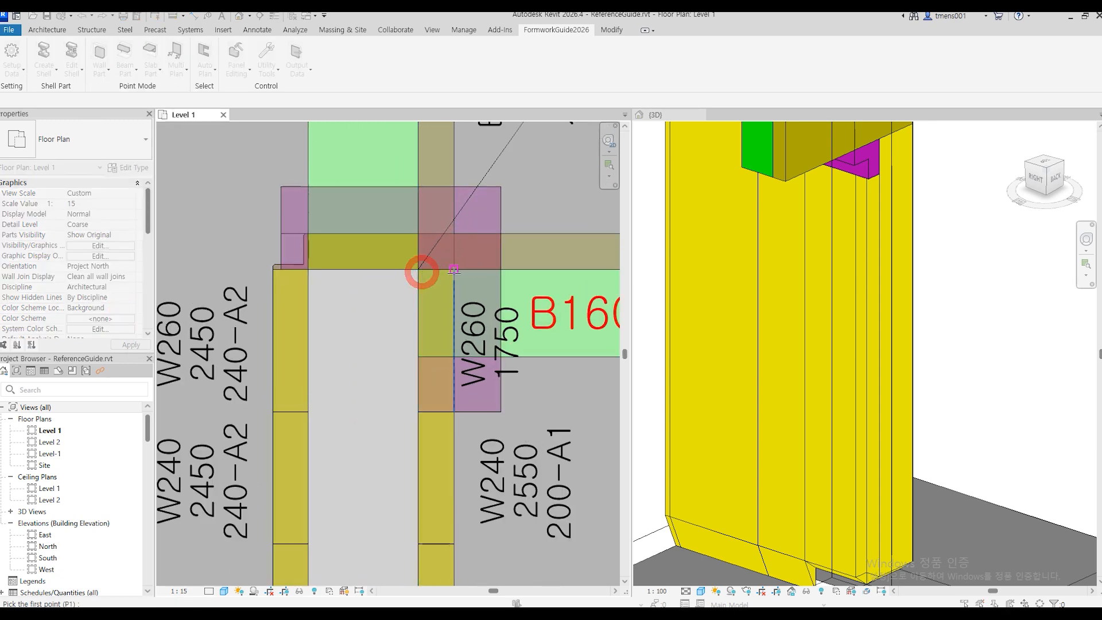
{"action": "left_click", "coordinate": [453, 270]}
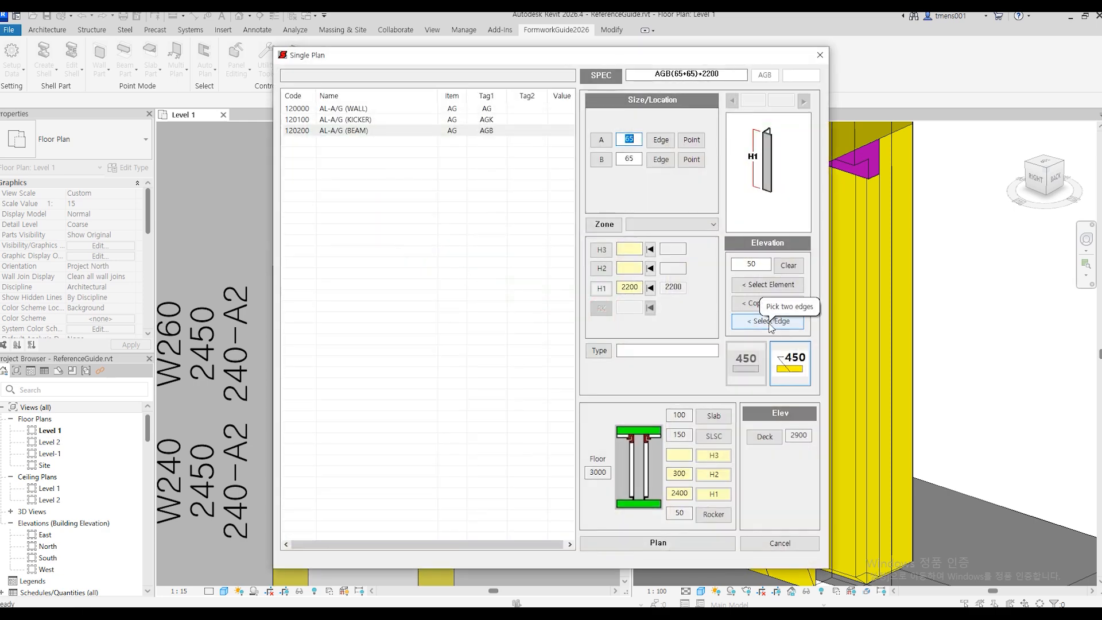
Step: Take the corner angle's height from the W200*1900 panel's bottom edge and the lower soffit panel's underside edge, and place it as AGB(65+65)*1700
{"action": "left_click", "coordinate": [768, 322]}
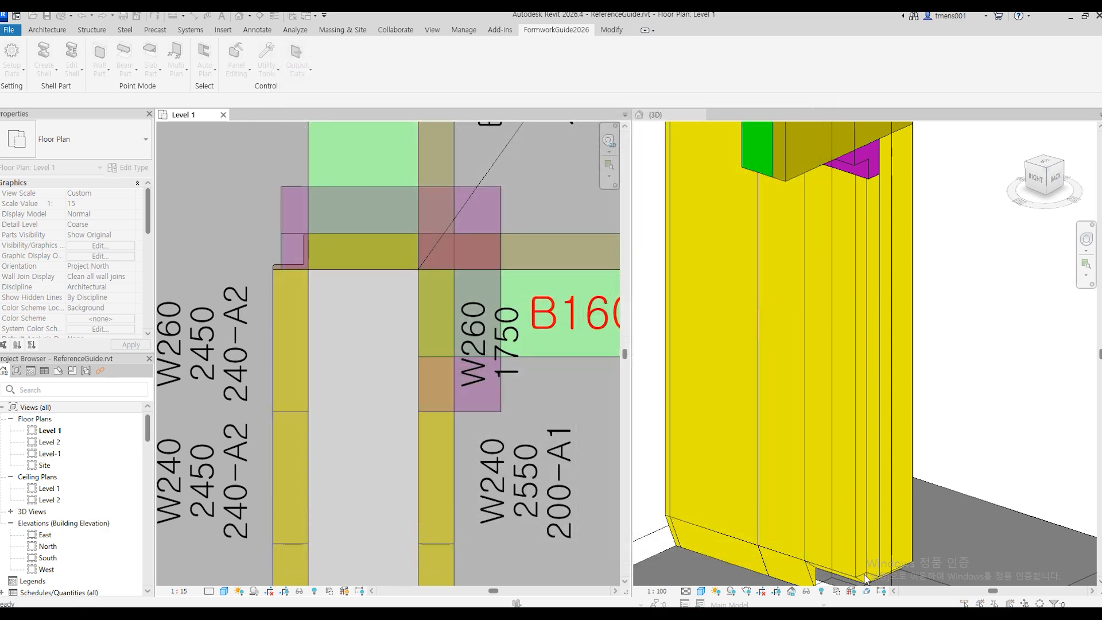
{"action": "left_click", "coordinate": [992, 458]}
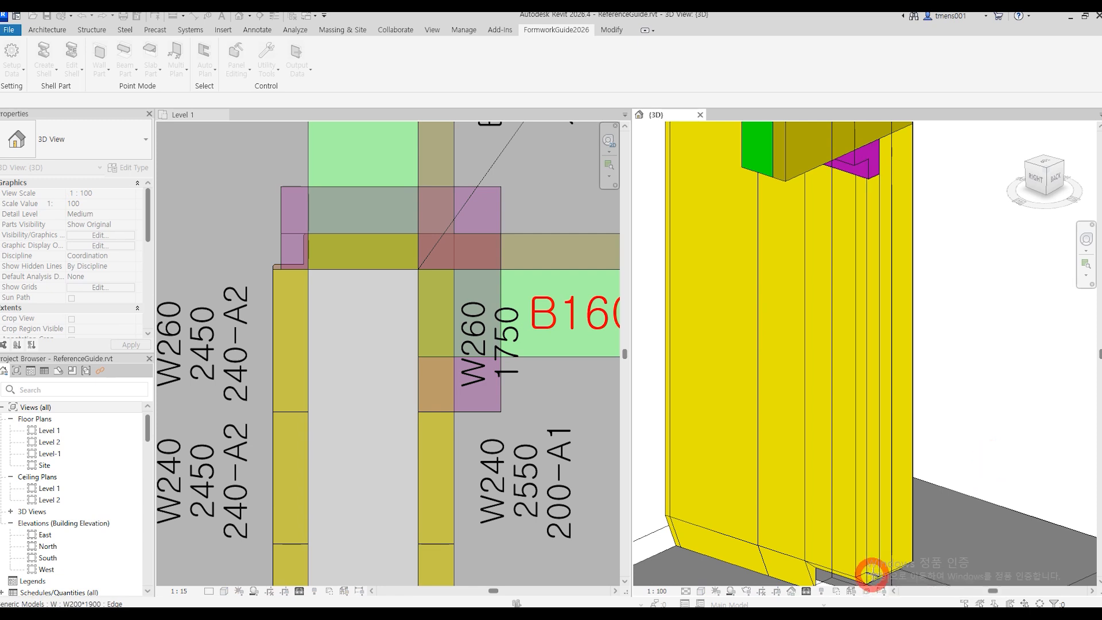
{"action": "mouse_move", "coordinate": [899, 167]}
{"action": "middle_mouse_down", "text": "shift"}
{"action": "mouse_move", "coordinate": [907, 172]}
{"action": "mouse_move", "coordinate": [900, 162]}
{"action": "middle_mouse_up", "text": "shift"}
{"action": "left_click", "coordinate": [883, 141]}
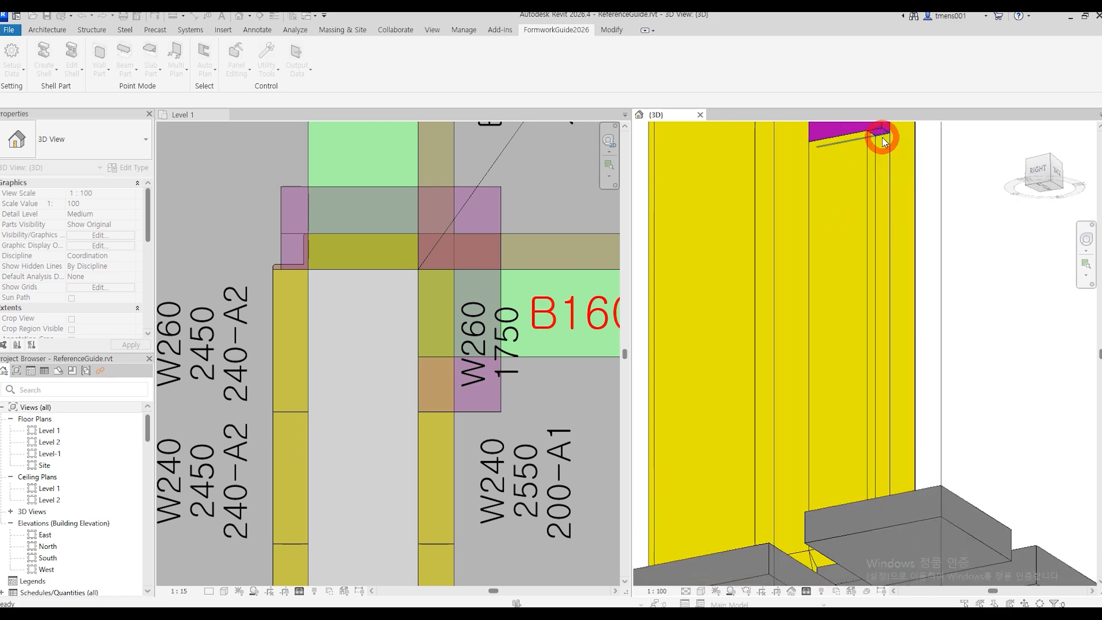
{"action": "left_click", "coordinate": [668, 545]}
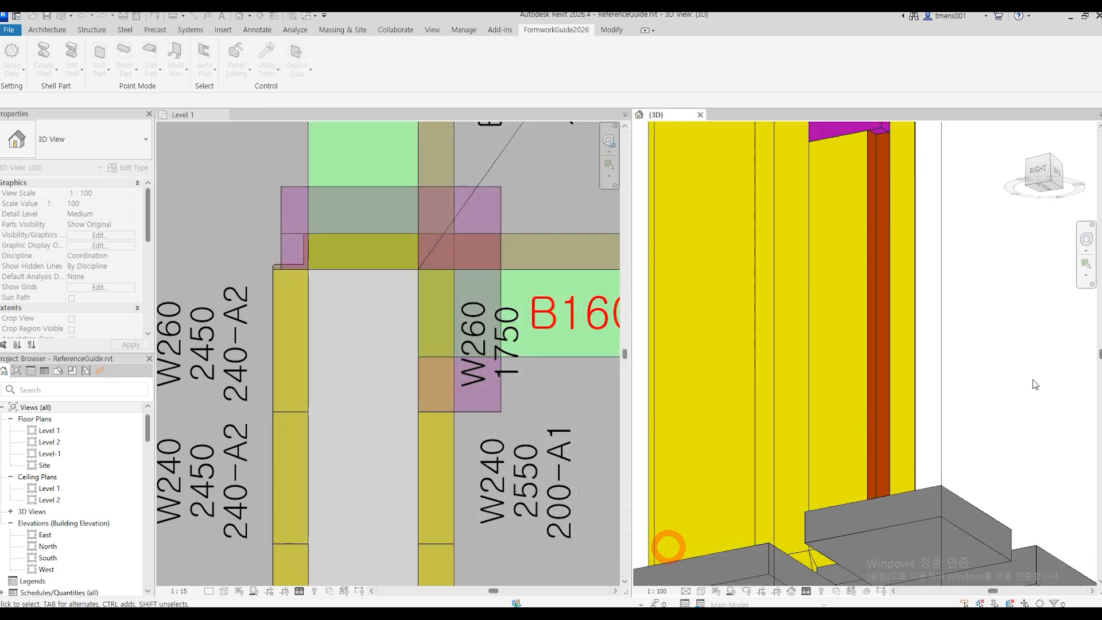
Step: Examine the AGB(65+65)*1700 corner angle and its fit with the surrounding wall, beam and soffit panels in 3D
{"action": "middle_click_drag", "start_coordinate": [978, 447], "coordinate": [971, 510], "text": "shift"}
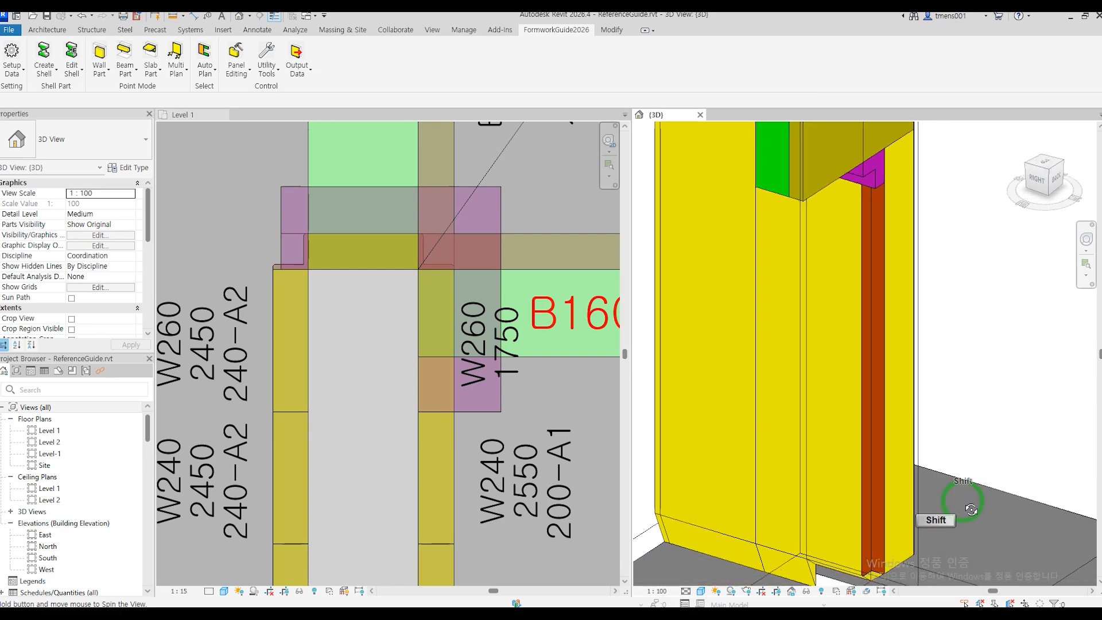
{"action": "left_click", "coordinate": [883, 246]}
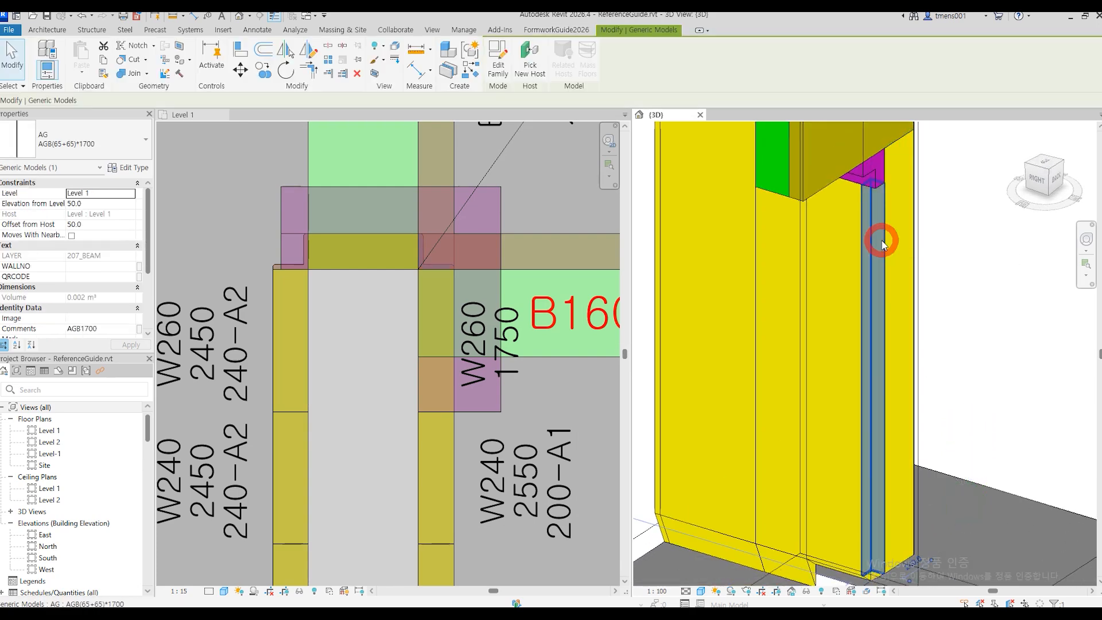
{"action": "key", "text": "Escape"}
{"action": "scroll", "coordinate": [908, 419], "scroll_direction": "down", "scroll_amount": 3}
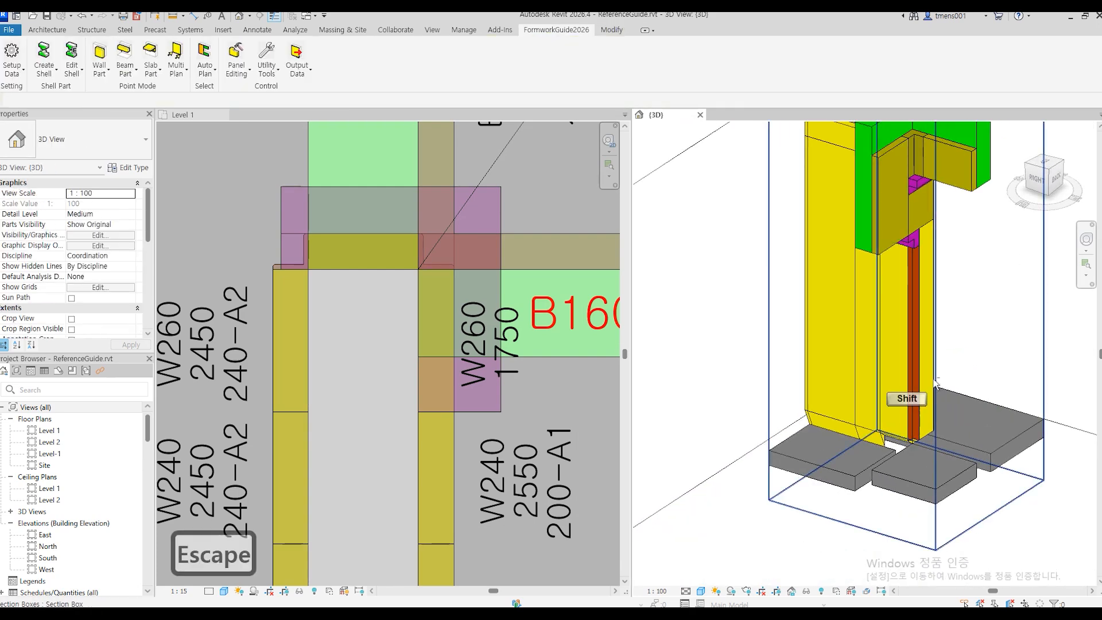
{"action": "middle_click_drag", "start_coordinate": [930, 379], "coordinate": [861, 394], "text": "shift"}
{"action": "left_click", "coordinate": [1024, 128]}
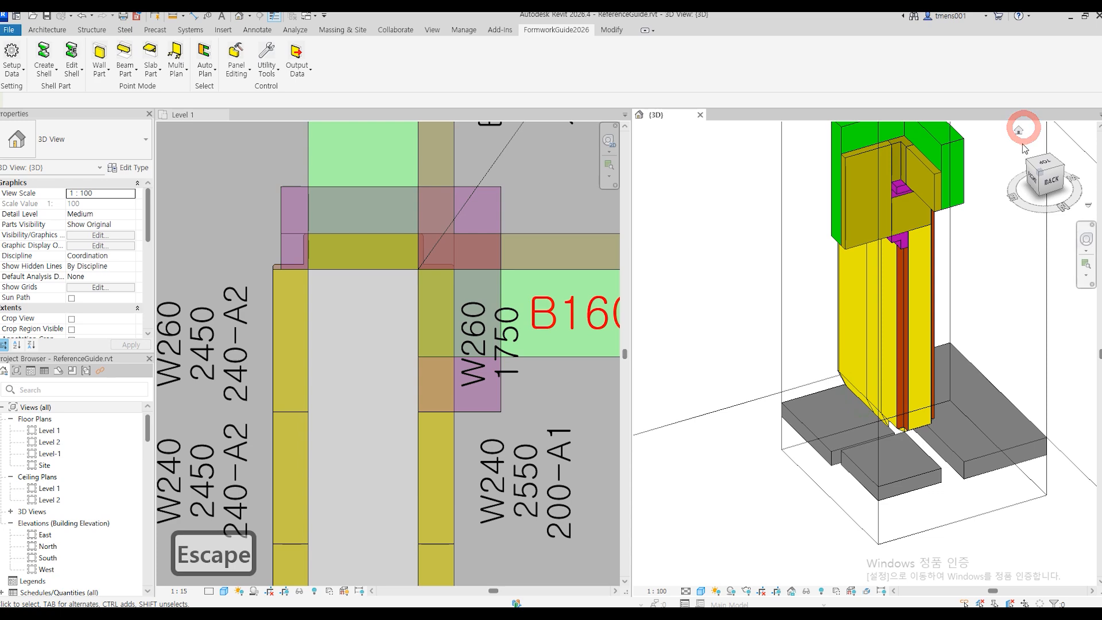
{"action": "left_click", "coordinate": [1018, 130]}
{"action": "middle_click_drag", "start_coordinate": [995, 447], "coordinate": [806, 345], "text": "shift"}
{"action": "scroll", "coordinate": [946, 385], "scroll_direction": "up", "scroll_amount": 5}
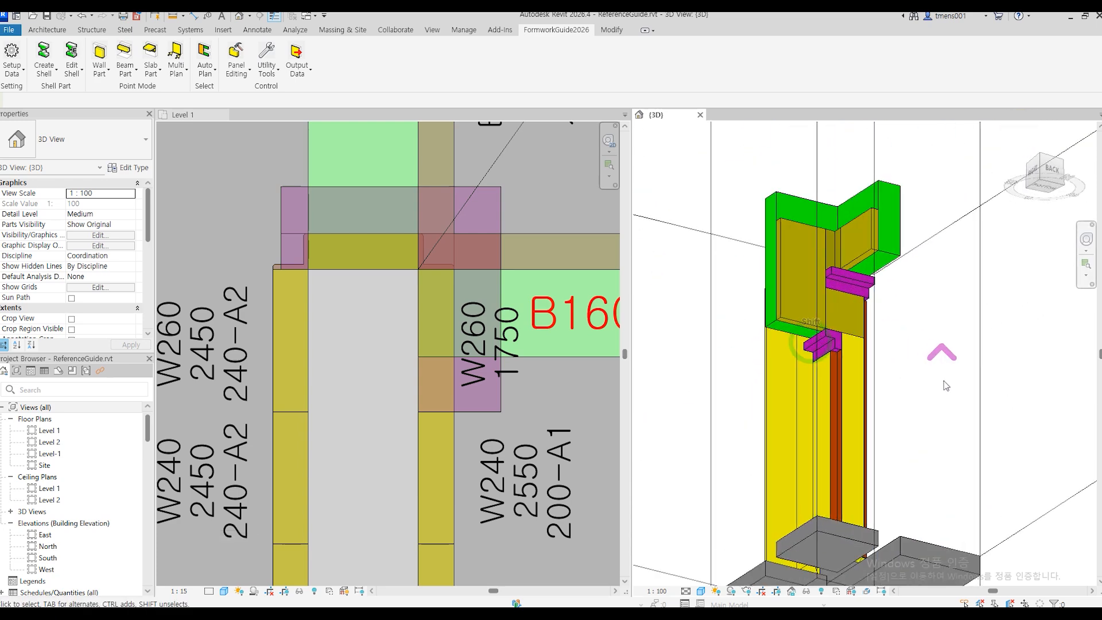
Step: Examine the IC(100+100)*2550+200-A1 inner corner panel next to the B200*1200 beam in the Level 1 plan
{"action": "left_click", "coordinate": [387, 283]}
{"action": "scroll", "coordinate": [357, 346], "scroll_direction": "down", "scroll_amount": 6}
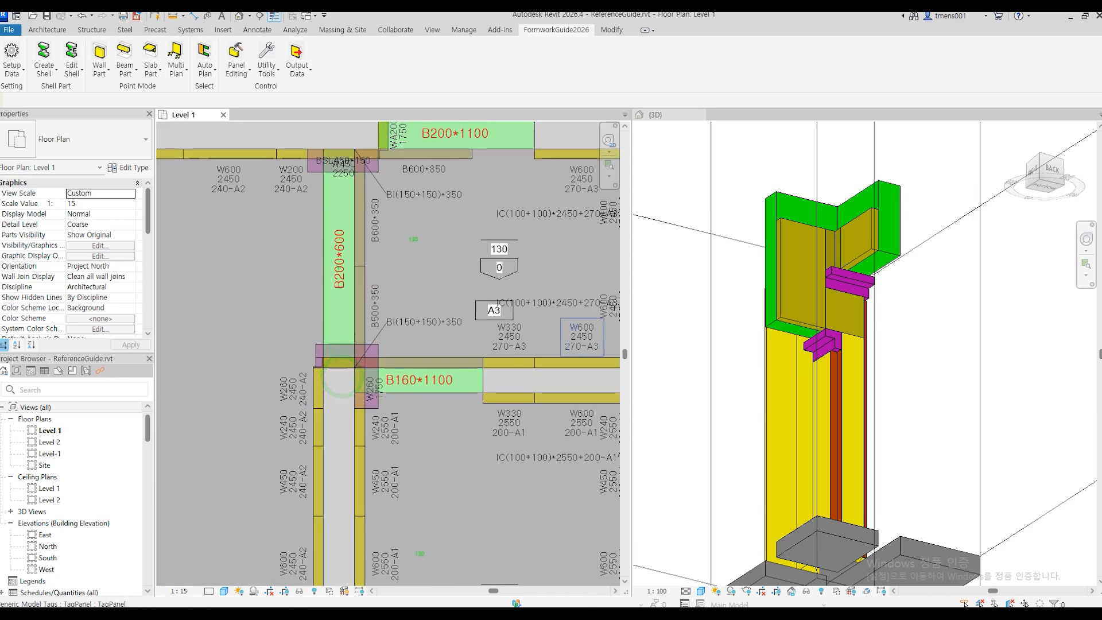
{"action": "scroll", "coordinate": [405, 394], "scroll_direction": "down", "scroll_amount": 4}
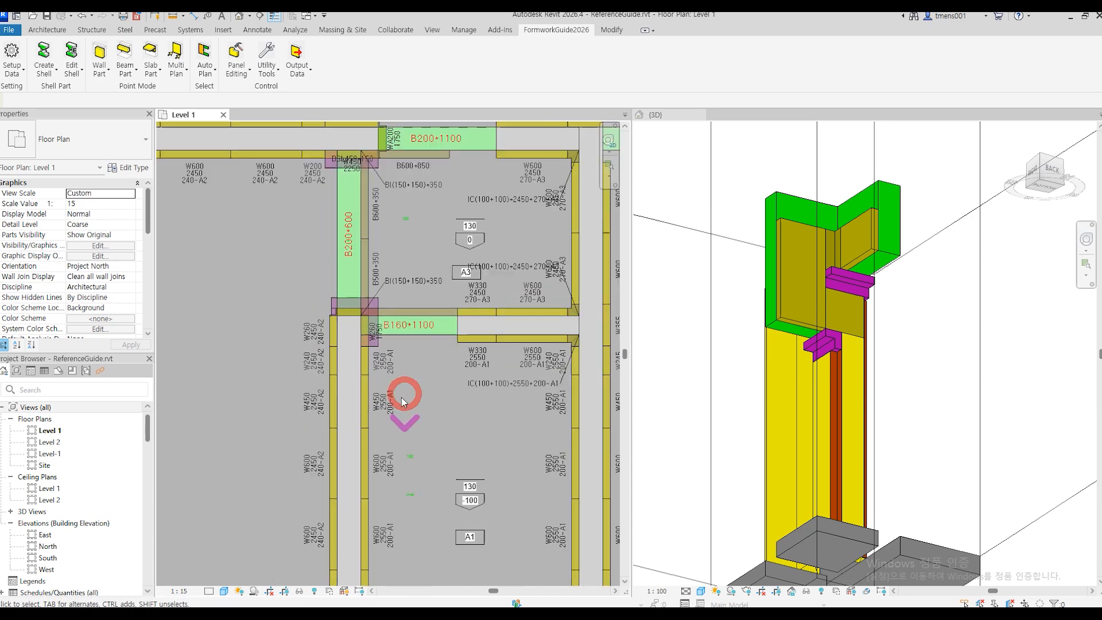
{"action": "middle_click_drag", "start_coordinate": [407, 405], "coordinate": [403, 356]}
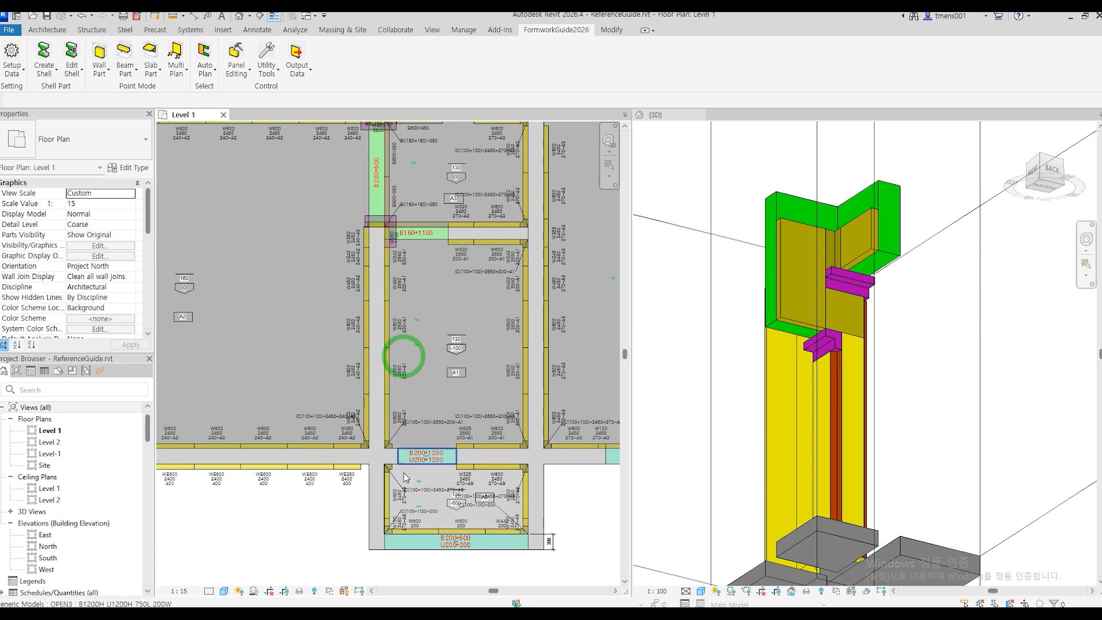
{"action": "scroll", "coordinate": [404, 488], "scroll_direction": "up", "scroll_amount": 6}
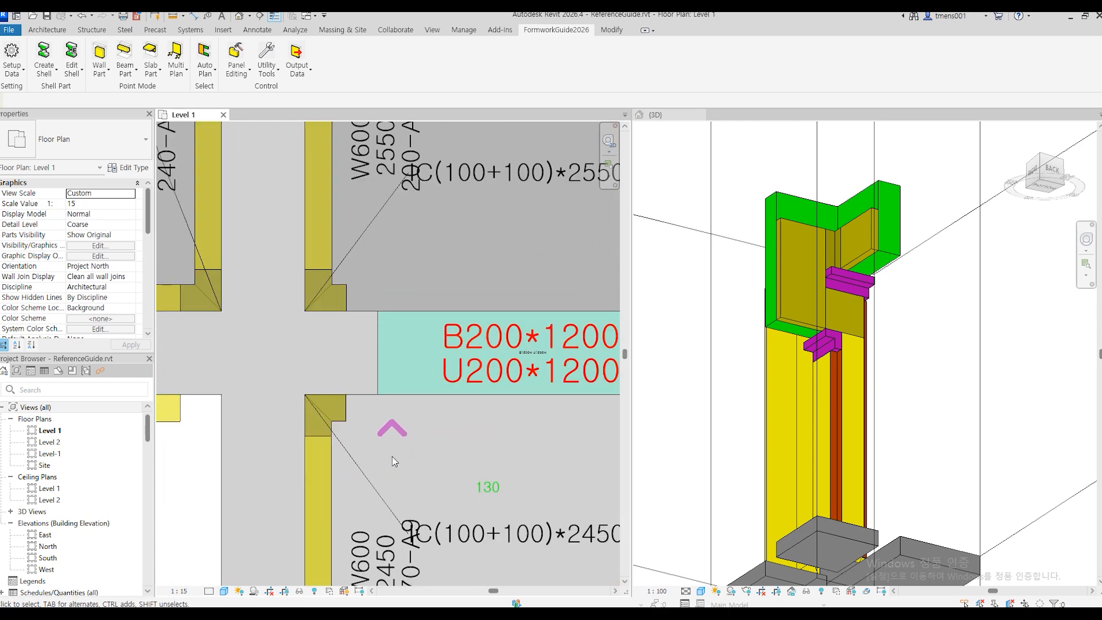
{"action": "left_click", "coordinate": [343, 292]}
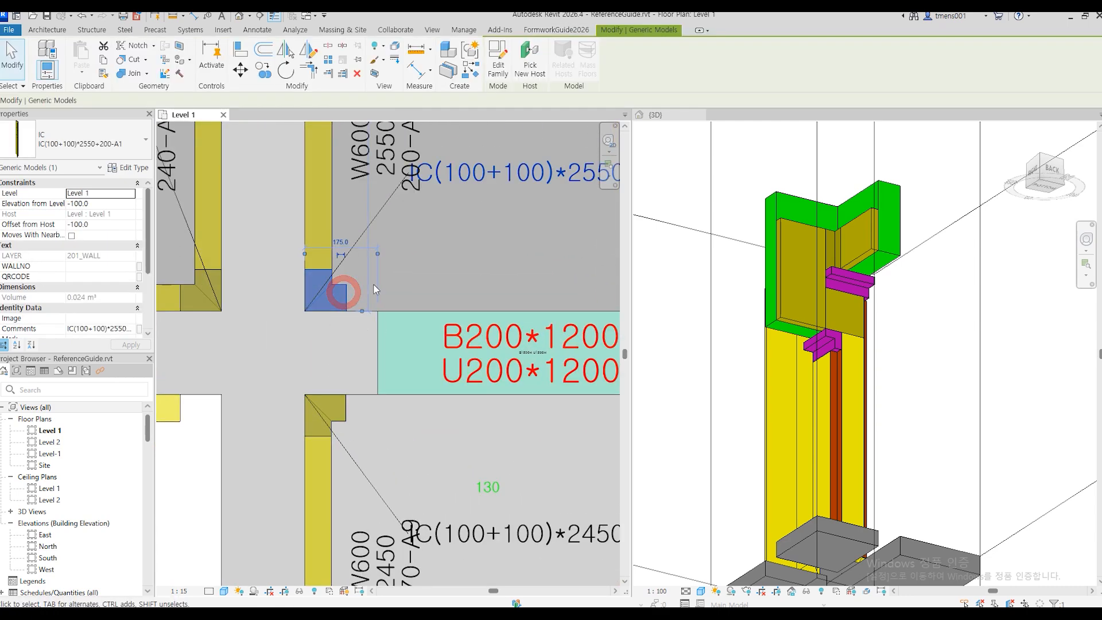
{"action": "left_click", "coordinate": [453, 253]}
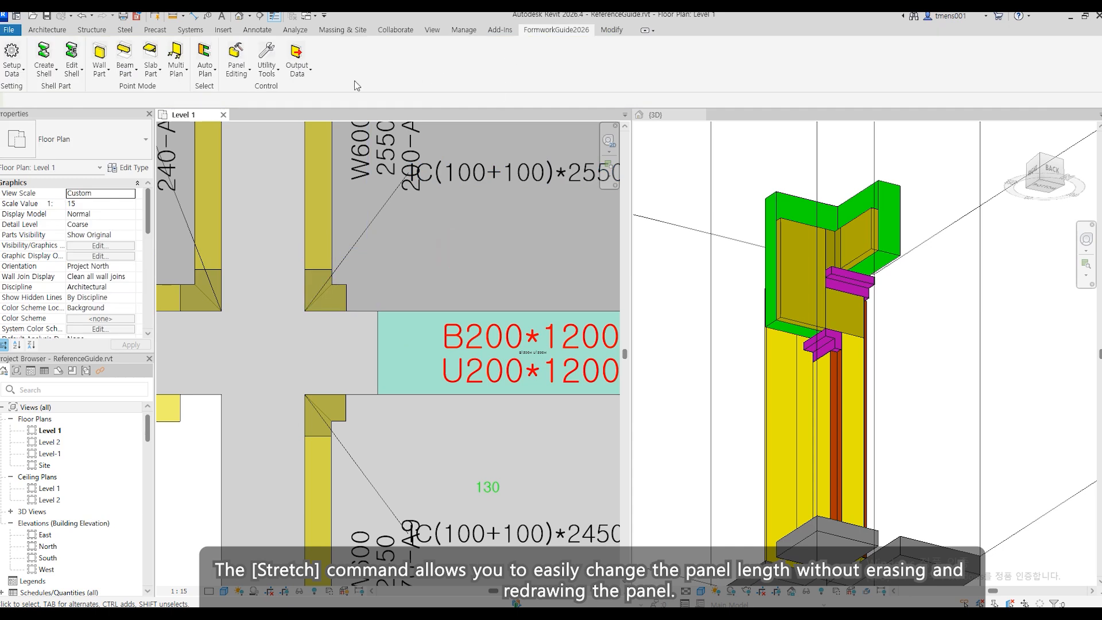
Step: Stretch the IC(100+100)*2550+200-A1 inner corner panel from its end corner to the B200*1200 beam's near corner, making it IC(175+100)
{"action": "left_click", "coordinate": [235, 73]}
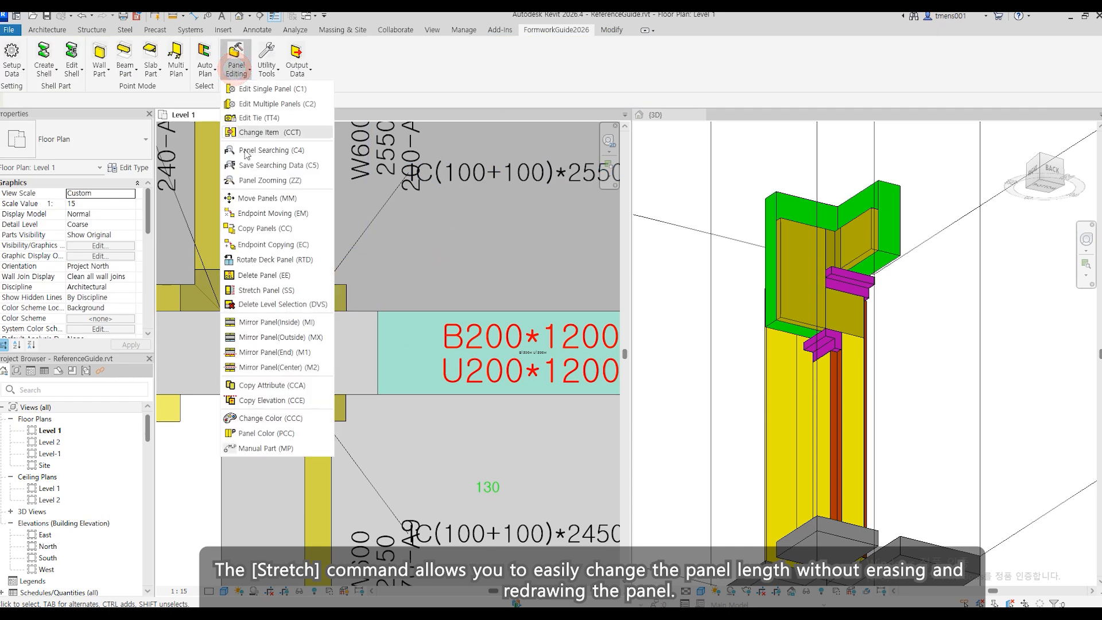
{"action": "left_click", "coordinate": [267, 291]}
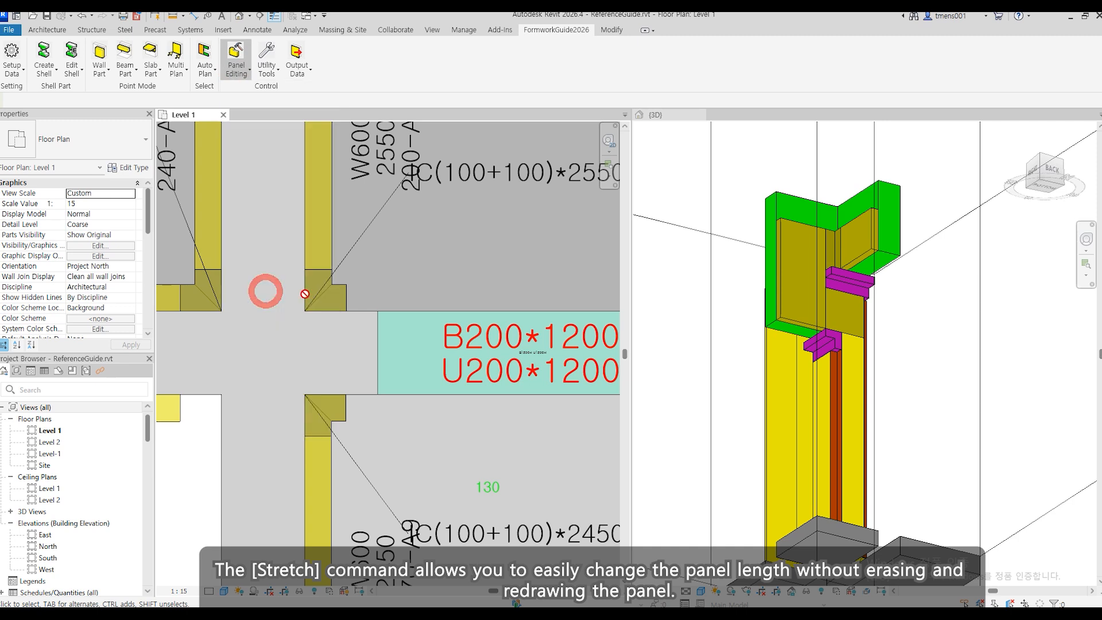
{"action": "left_click", "coordinate": [342, 301]}
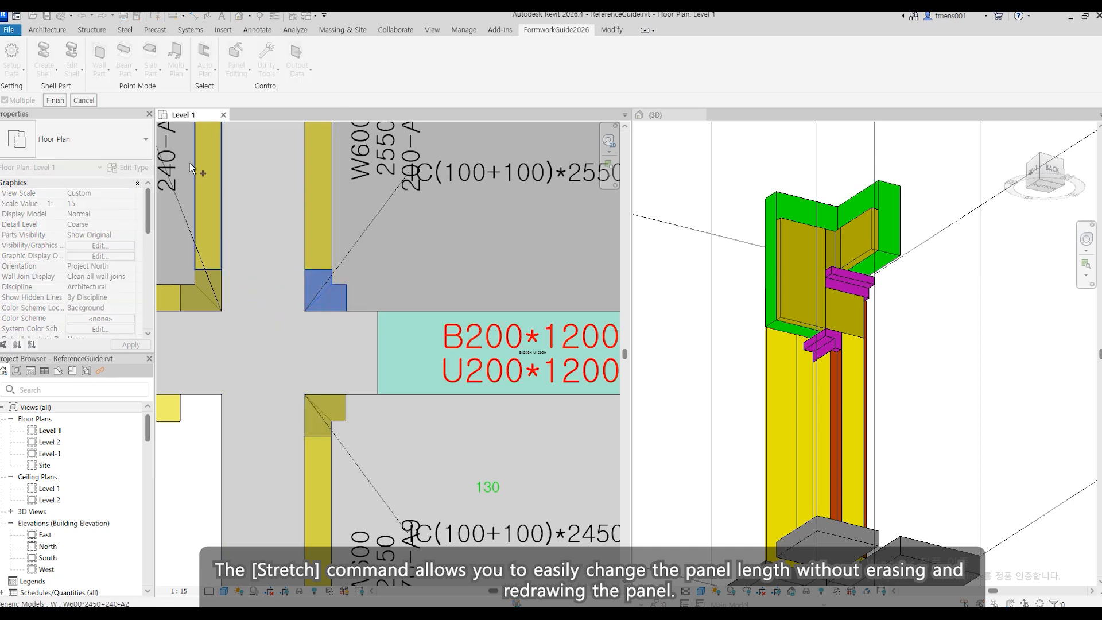
{"action": "left_click", "coordinate": [55, 100]}
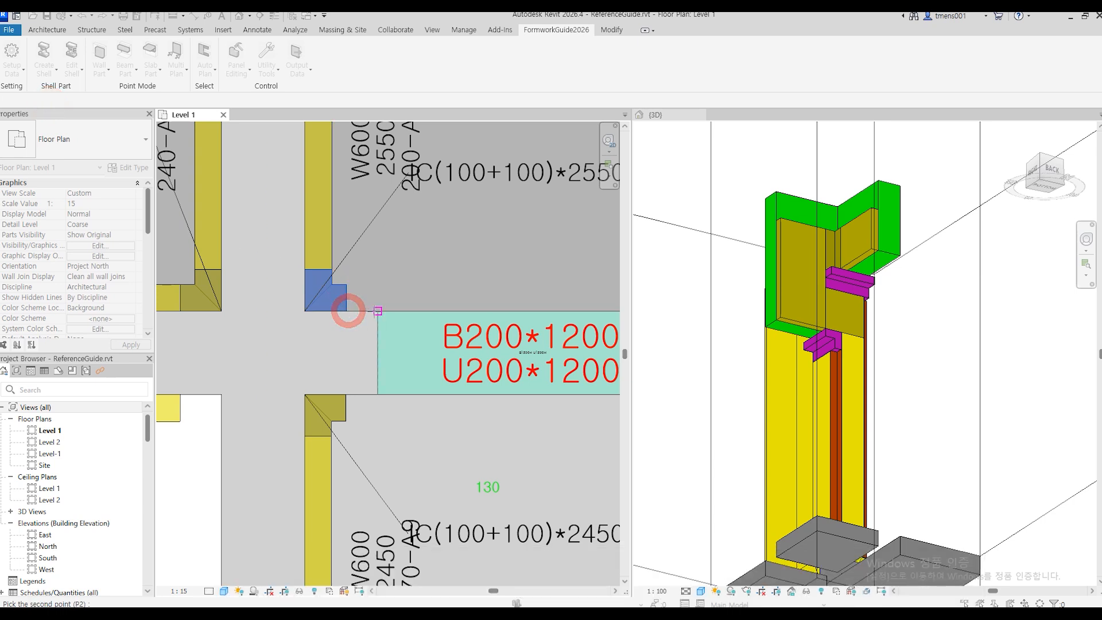
{"action": "left_click", "coordinate": [377, 311]}
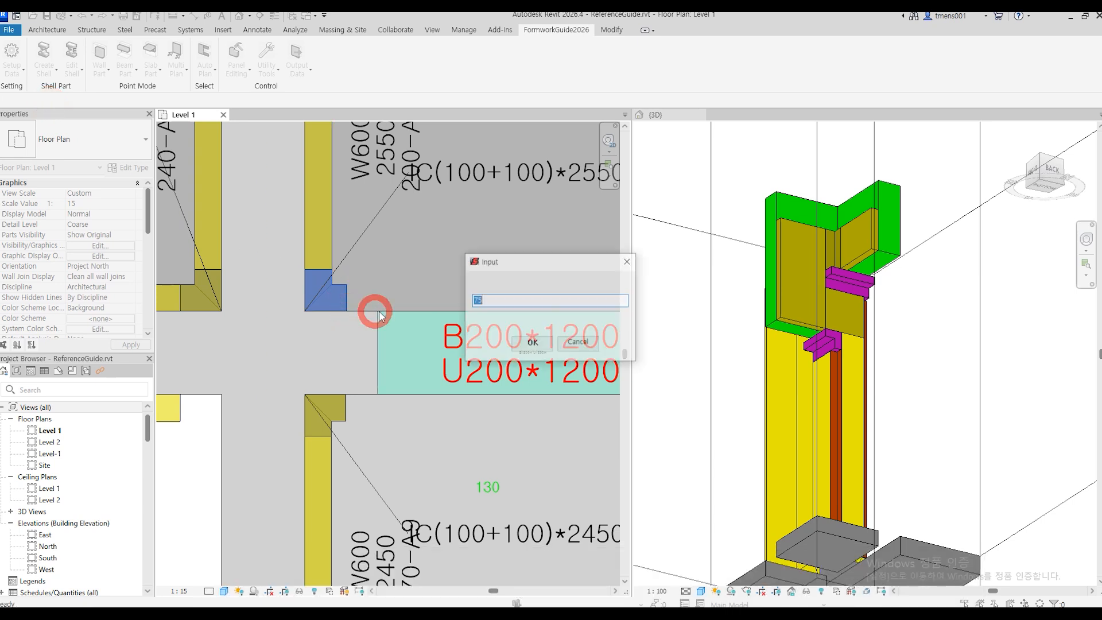
{"action": "left_click", "coordinate": [531, 344]}
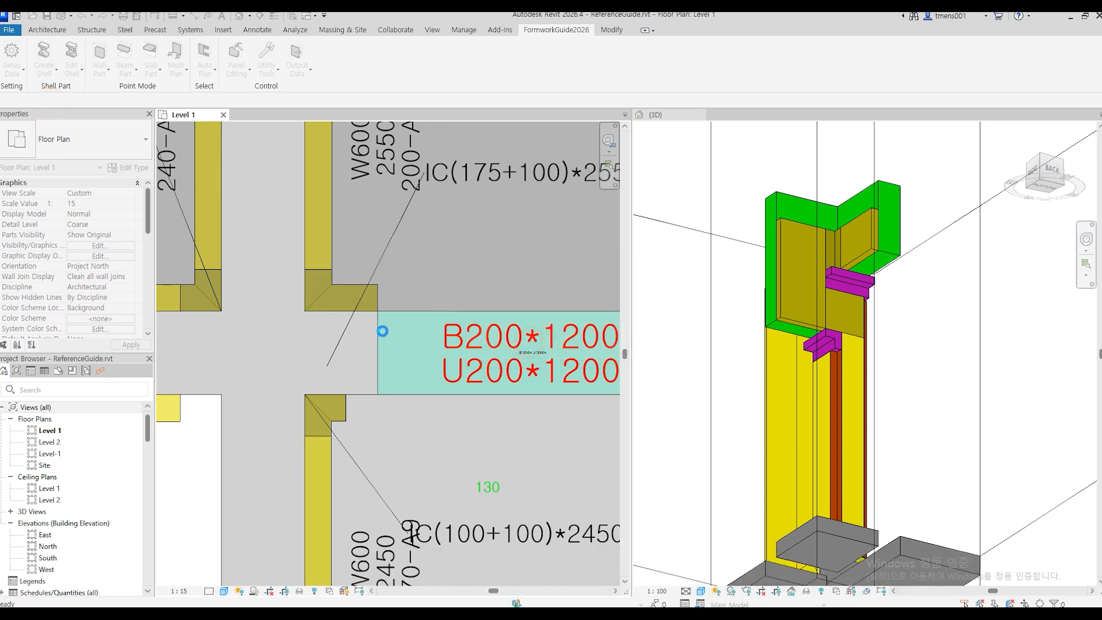